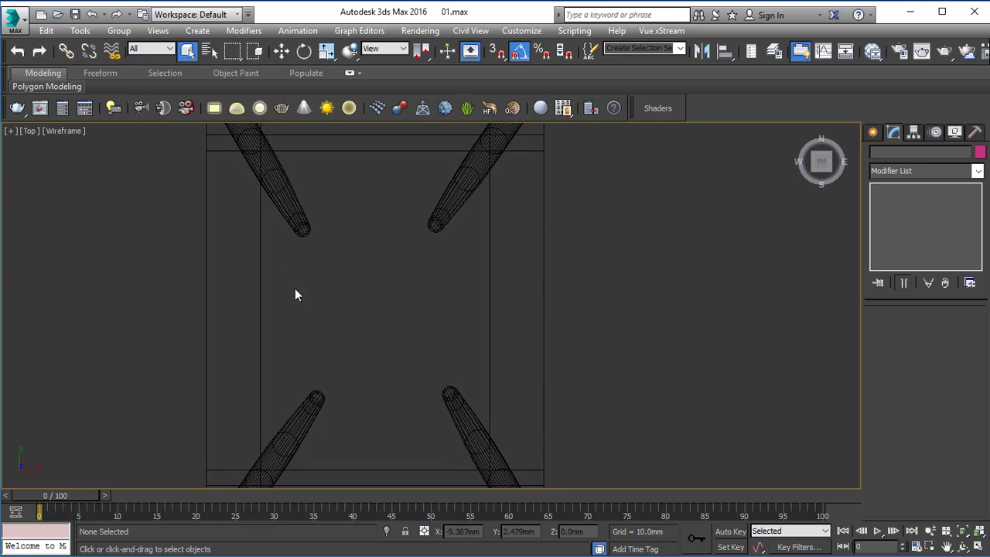
Start a Line spline in the Top view, placing corner points on the upper-left and lower-left table legs.
{"action": "left_click", "coordinate": [874, 132]}
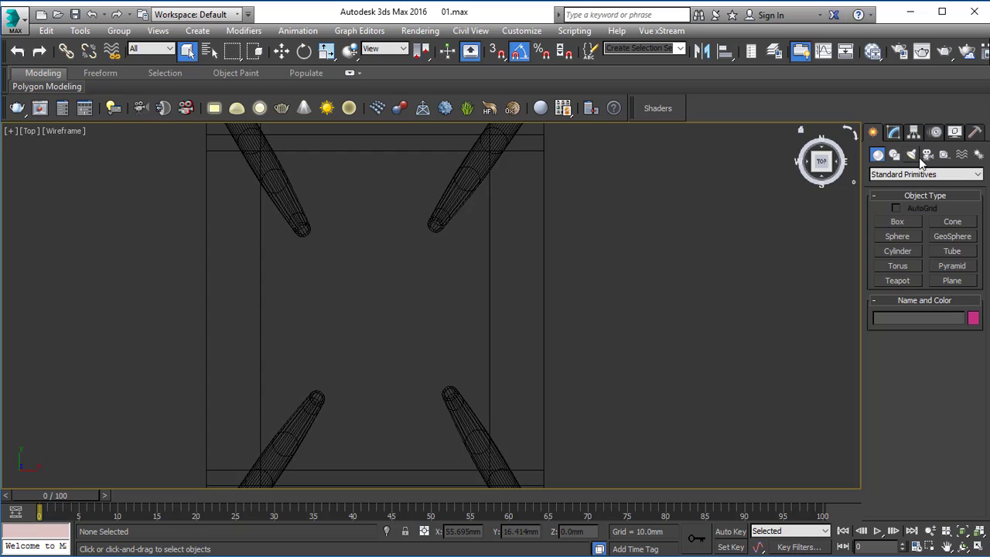
{"action": "left_click", "coordinate": [894, 156]}
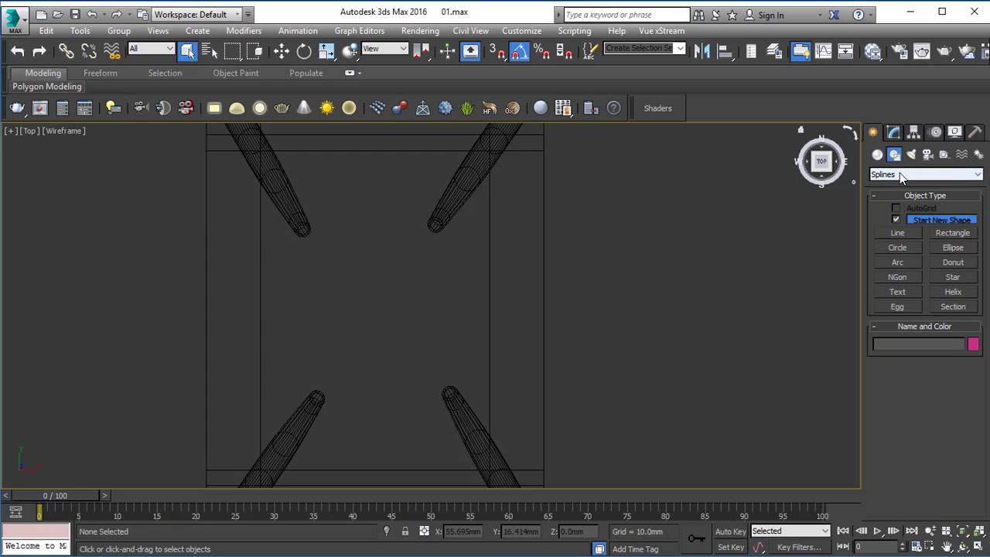
{"action": "left_click", "coordinate": [901, 232]}
{"action": "middle_click_drag", "start_coordinate": [415, 275], "coordinate": [414, 257]}
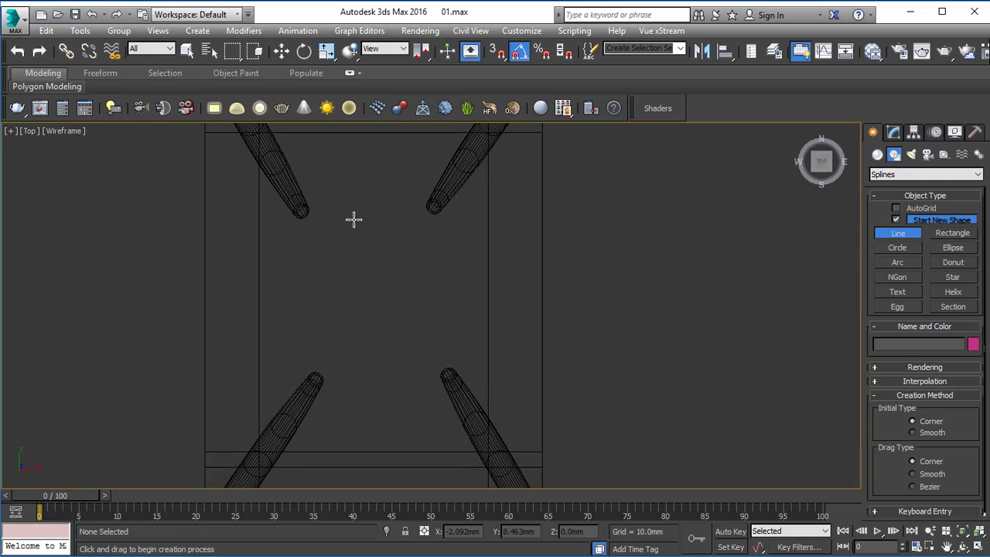
{"action": "scroll", "coordinate": [353, 219], "scroll_direction": "down", "scroll_amount": 2}
{"action": "middle_click_drag", "start_coordinate": [353, 219], "coordinate": [346, 239]}
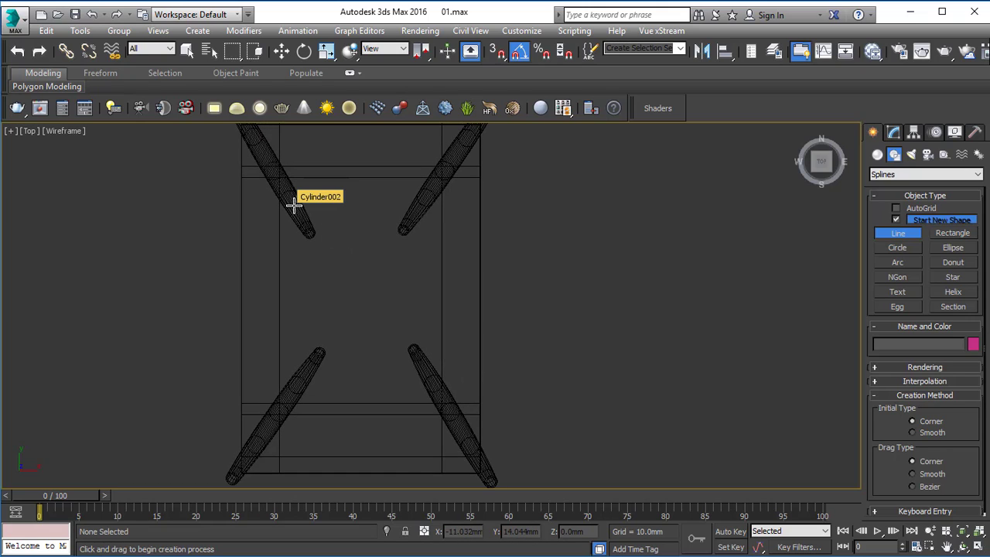
{"action": "scroll", "coordinate": [291, 216], "scroll_direction": "up", "scroll_amount": 1}
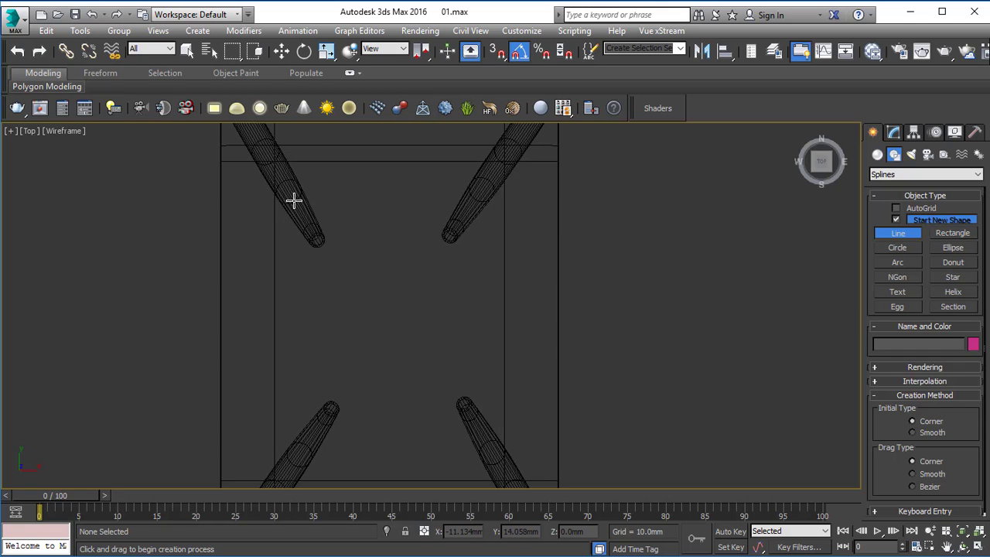
{"action": "left_click", "coordinate": [294, 201]}
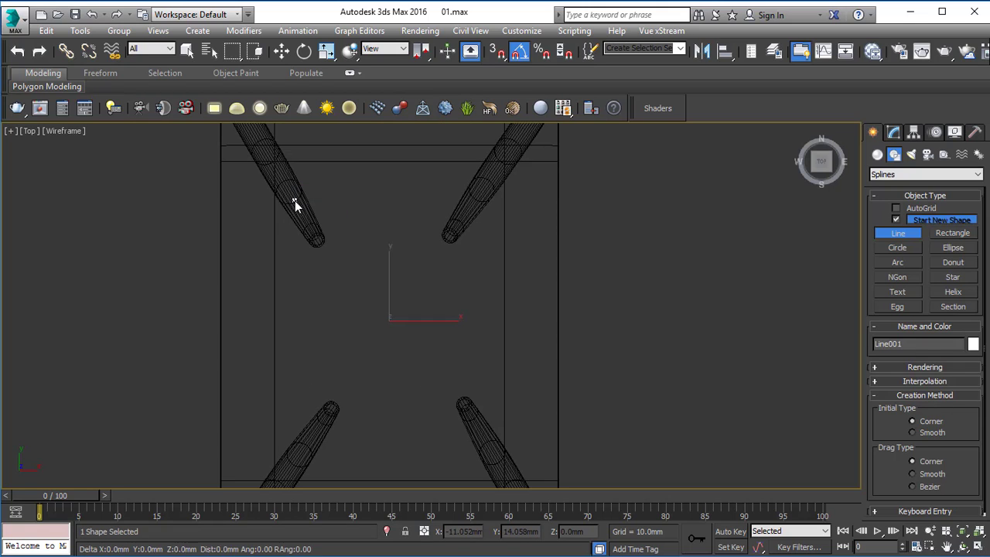
{"action": "middle_click_drag", "start_coordinate": [278, 274], "coordinate": [292, 200]}
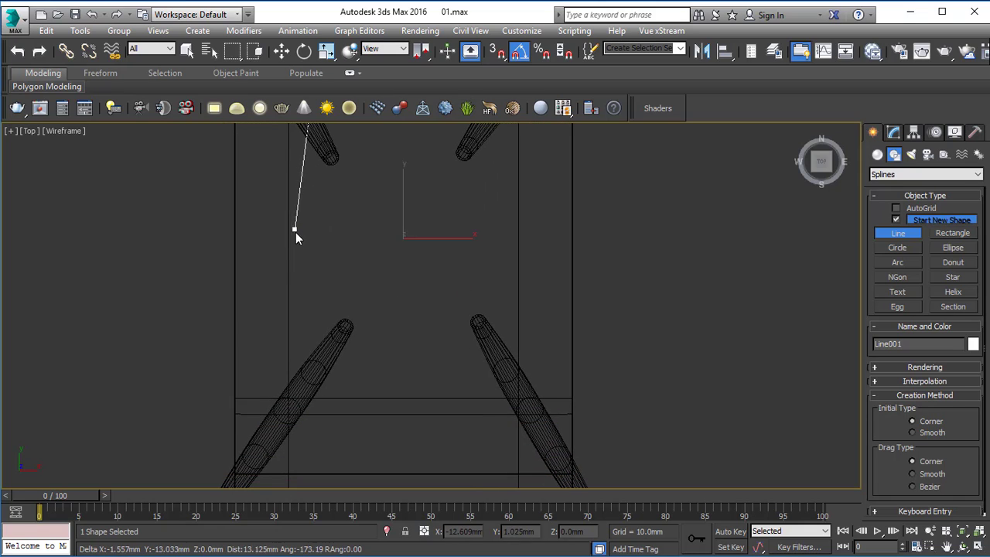
{"action": "left_click", "coordinate": [279, 419]}
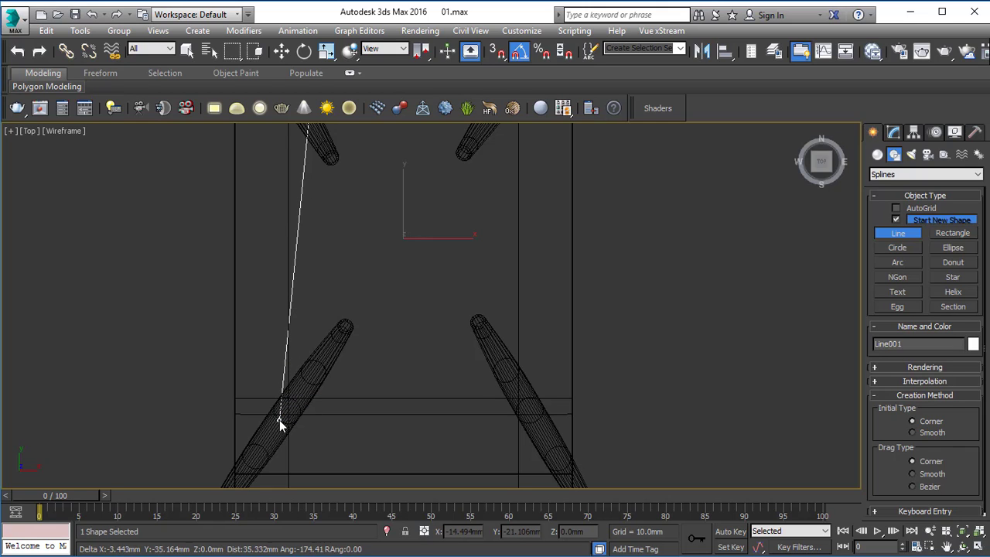
Add corner points on the lower-right and upper-right legs and close the four-cornered spline at its first point.
{"action": "left_click", "coordinate": [501, 359]}
{"action": "middle_click_drag", "start_coordinate": [495, 218], "coordinate": [478, 324]}
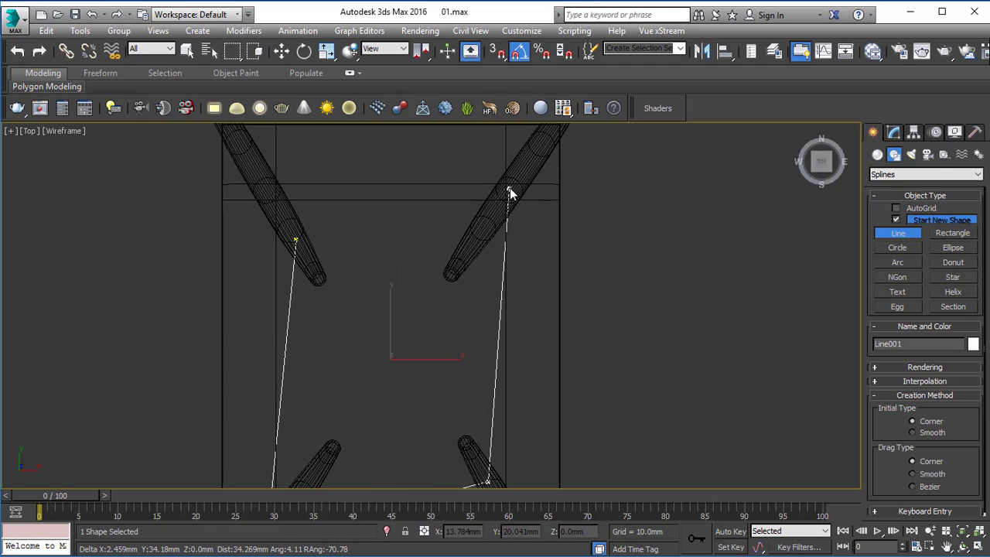
{"action": "middle_click_drag", "start_coordinate": [508, 197], "coordinate": [518, 150]}
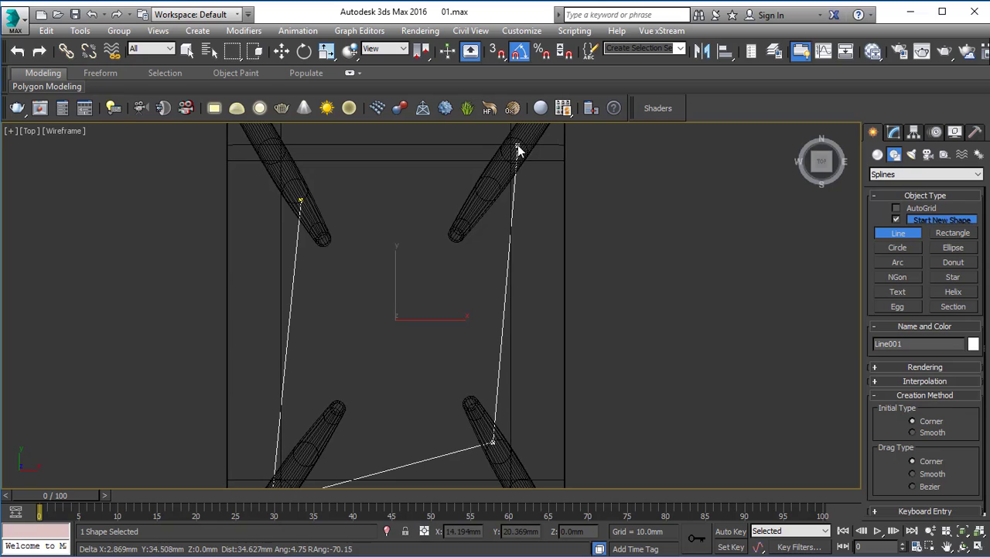
{"action": "left_click", "coordinate": [521, 143]}
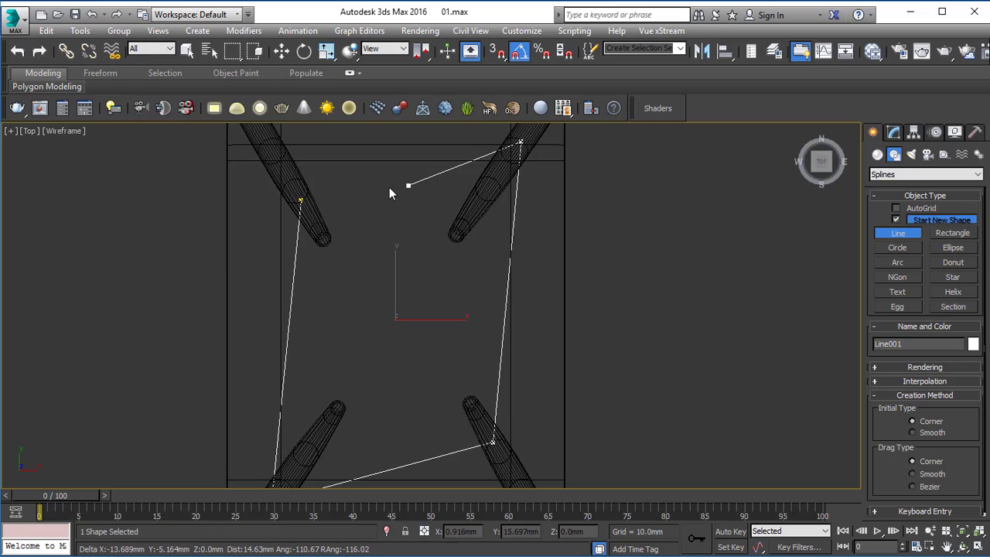
{"action": "left_click", "coordinate": [301, 201]}
{"action": "left_click", "coordinate": [562, 357]}
{"action": "right_click", "coordinate": [479, 312]}
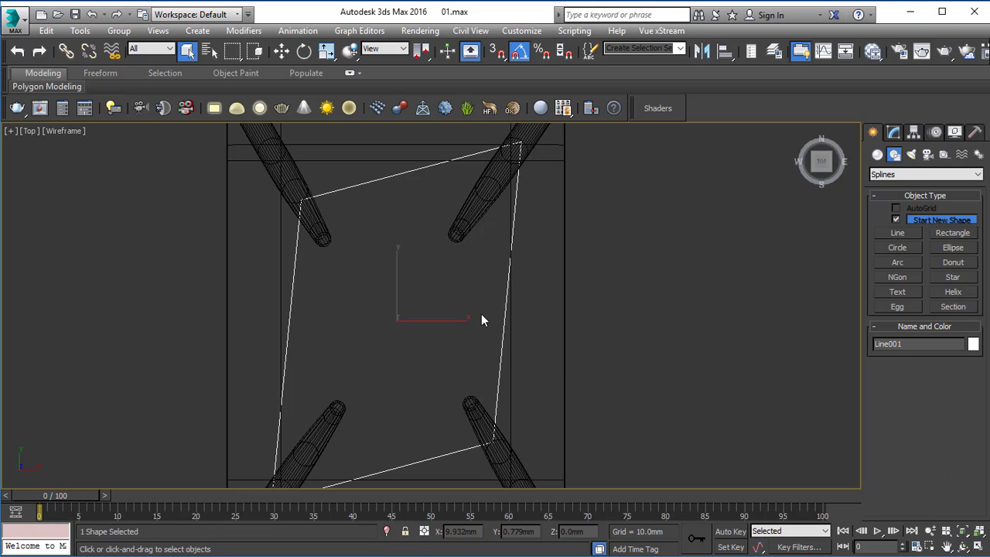
Raise the spline in the Perspective view to a height of about 38 mm, between the table legs.
{"action": "key", "text": "alt+w"}
{"action": "right_click", "coordinate": [614, 350]}
{"action": "key", "text": "alt+w"}
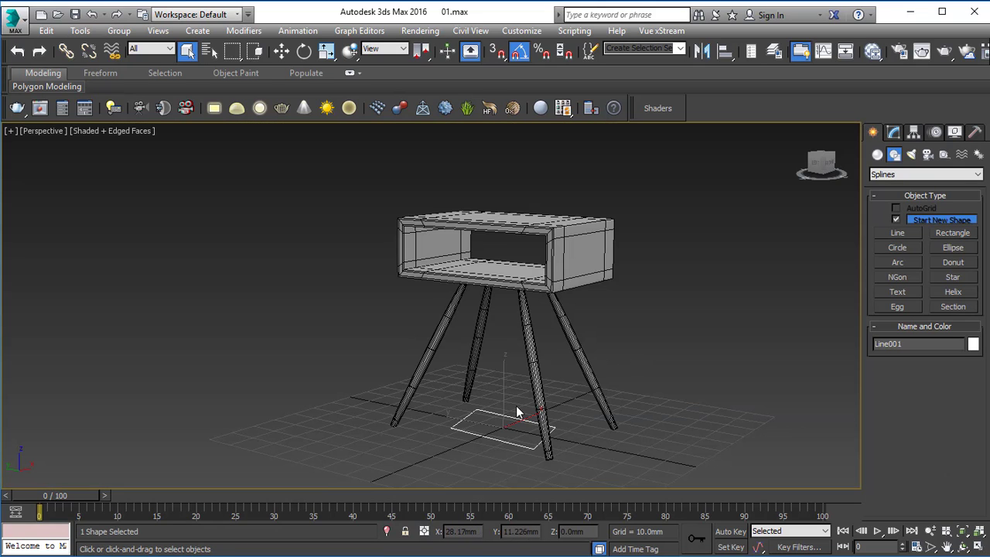
{"action": "key", "text": "w"}
{"action": "left_click_drag", "start_coordinate": [507, 381], "coordinate": [518, 270]}
{"action": "scroll", "coordinate": [461, 341], "scroll_direction": "up", "scroll_amount": 8}
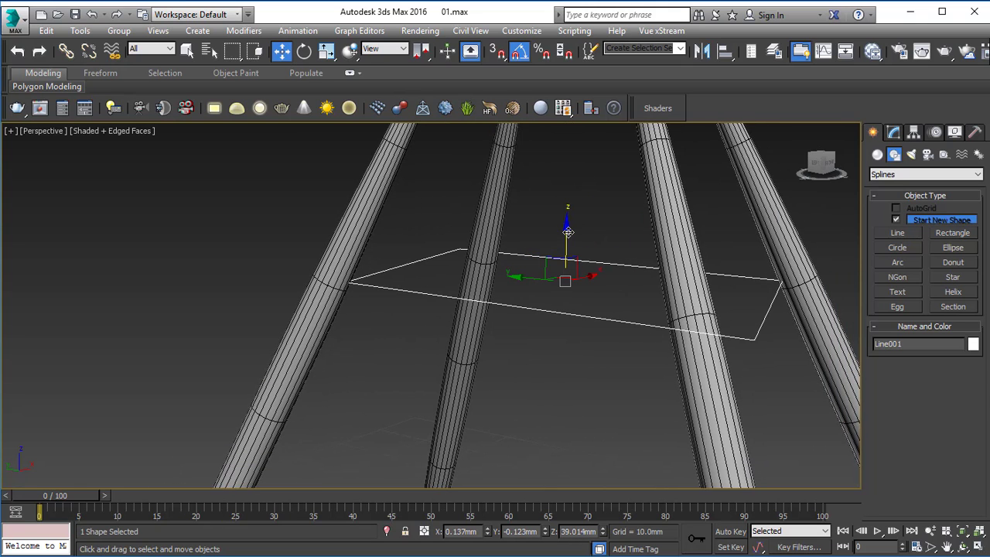
{"action": "left_click_drag", "start_coordinate": [567, 231], "coordinate": [579, 243]}
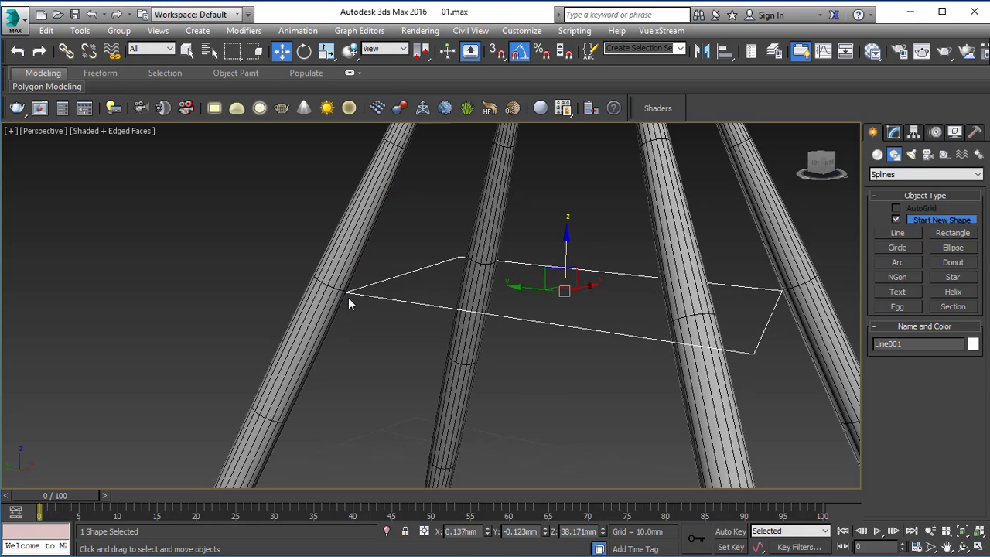
Lower the spline's two diagonally opposite vertices at the nearest and farthest legs to form a zigzag, and leave vertex editing.
{"action": "key", "text": "1"}
{"action": "left_click", "coordinate": [754, 353]}
{"action": "middle_click_drag", "start_coordinate": [728, 444], "coordinate": [644, 314]}
{"action": "left_click", "coordinate": [177, 178], "text": "ctrl"}
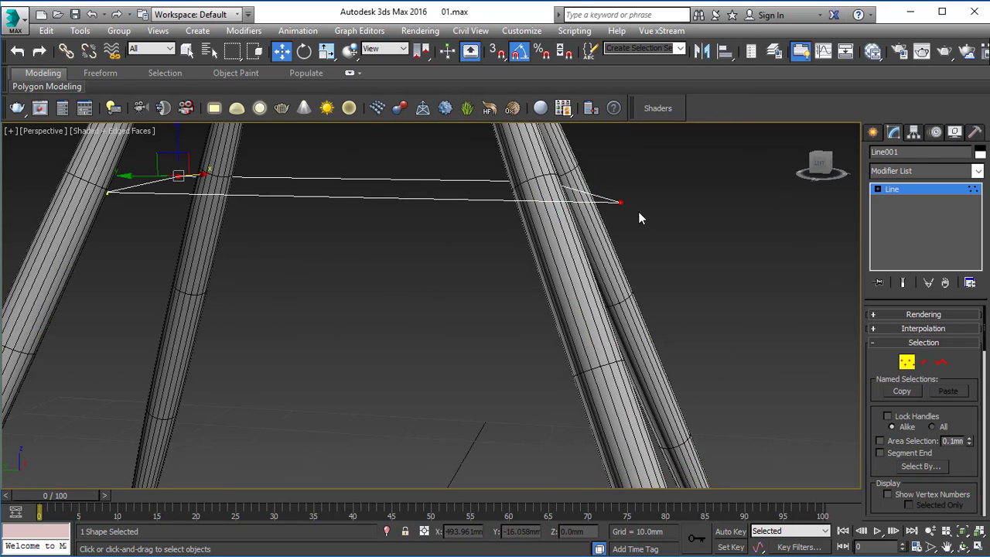
{"action": "scroll", "coordinate": [287, 198], "scroll_direction": "down", "scroll_amount": 3}
{"action": "middle_click_drag", "start_coordinate": [287, 199], "coordinate": [361, 221]}
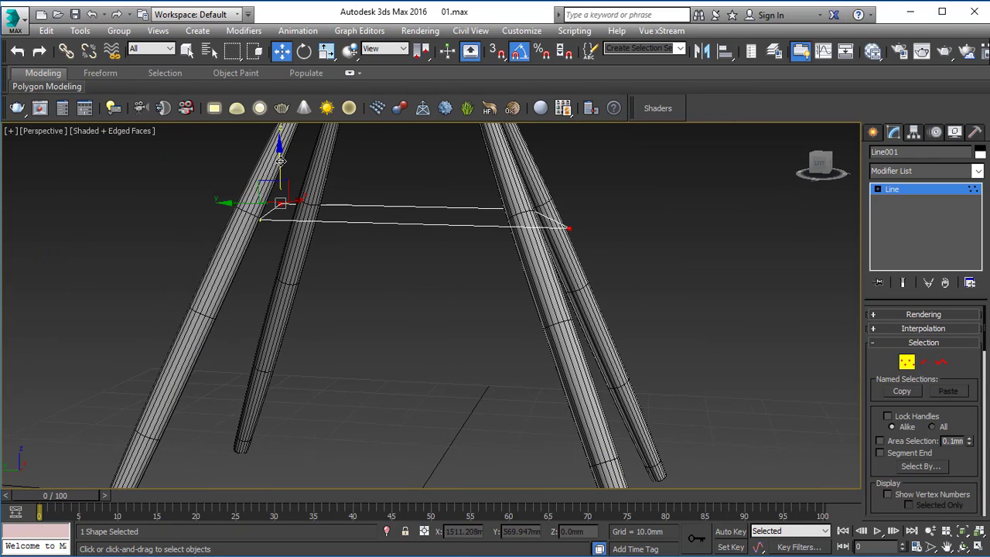
{"action": "left_click_drag", "start_coordinate": [280, 160], "coordinate": [303, 326]}
{"action": "middle_click_drag", "start_coordinate": [472, 387], "coordinate": [872, 262], "text": "alt"}
{"action": "left_click", "coordinate": [920, 192]}
{"action": "left_click", "coordinate": [664, 378]}
{"action": "middle_click_drag", "start_coordinate": [571, 379], "coordinate": [529, 368], "text": "alt"}
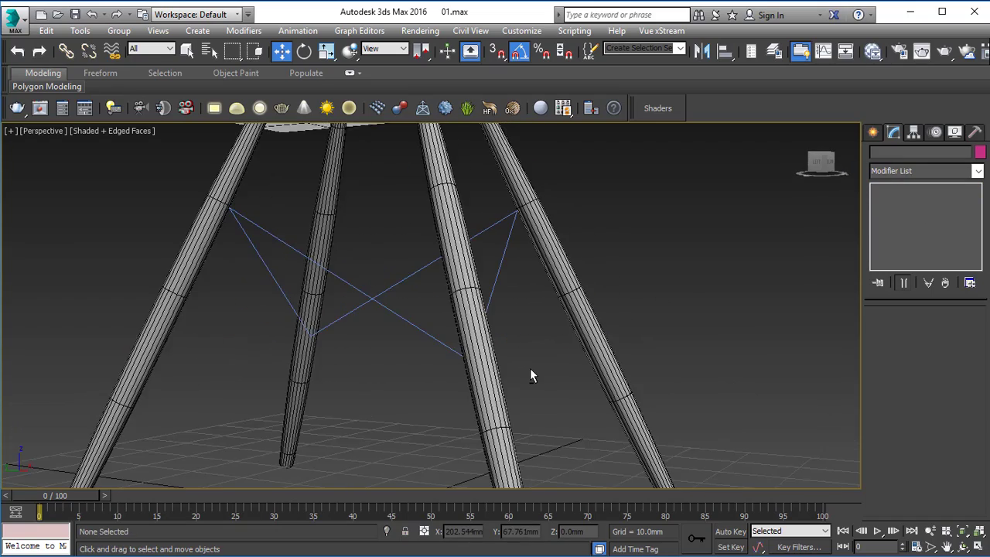
{"action": "scroll", "coordinate": [528, 368], "scroll_direction": "down", "scroll_amount": 5}
{"action": "middle_click_drag", "start_coordinate": [482, 343], "coordinate": [436, 386], "text": "alt"}
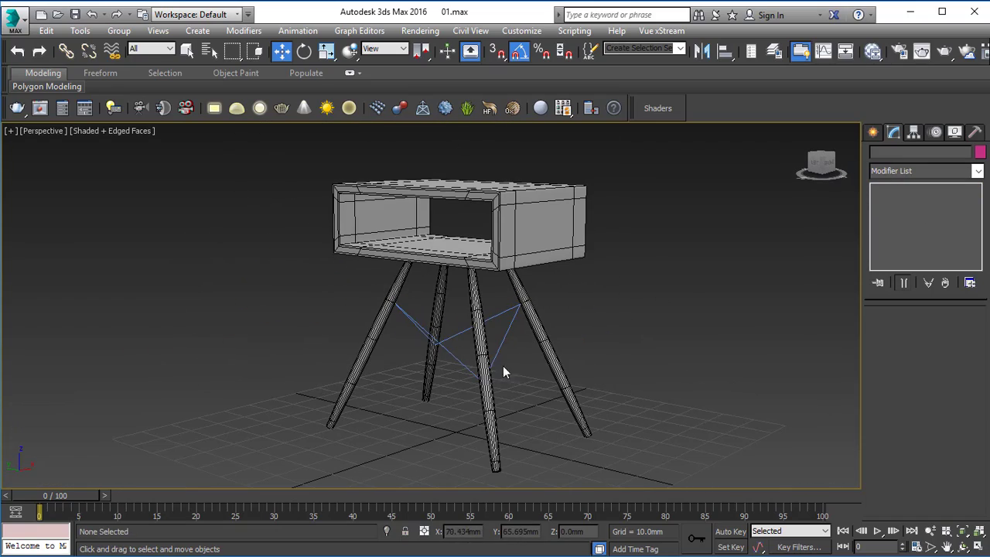
{"action": "scroll", "coordinate": [437, 340], "scroll_direction": "up", "scroll_amount": 3}
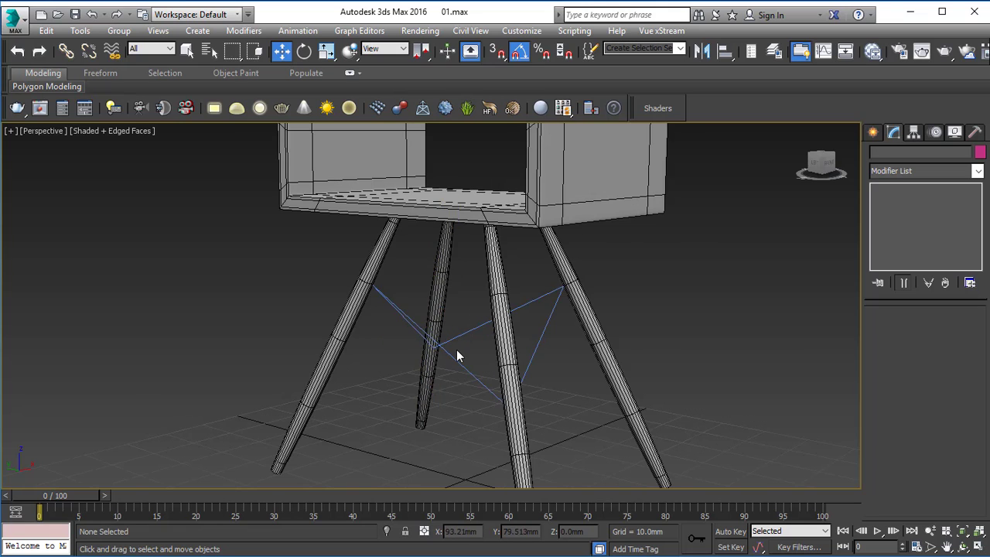
Start a second Line spline in the Top view, with corner points on the upper-left and lower-left legs, mirroring the first spline's slant.
{"action": "key", "text": "alt+w"}
{"action": "left_click", "coordinate": [261, 248]}
{"action": "key", "text": "alt+w"}
{"action": "scroll", "coordinate": [440, 309], "scroll_direction": "down", "scroll_amount": 3}
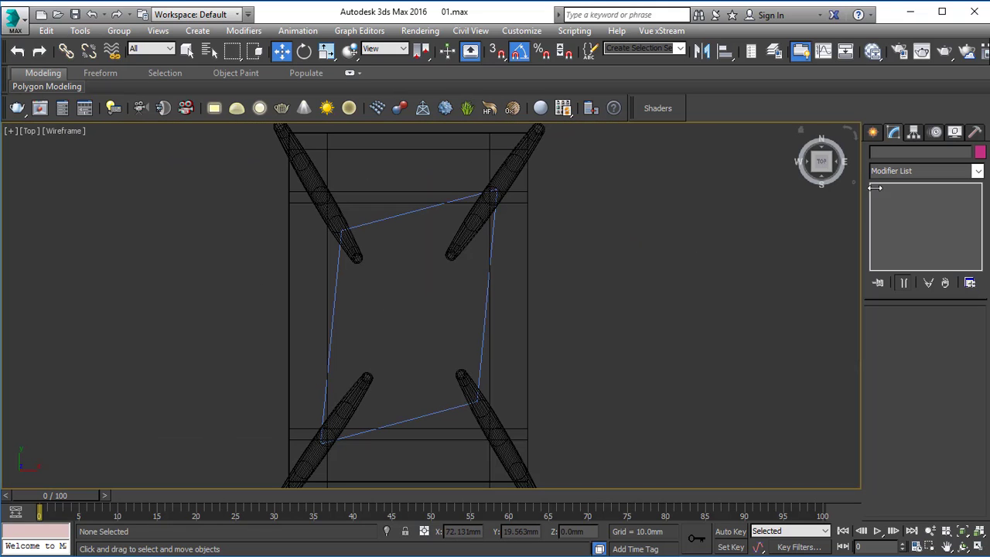
{"action": "left_click", "coordinate": [873, 132]}
{"action": "left_click", "coordinate": [893, 232]}
{"action": "middle_click_drag", "start_coordinate": [313, 209], "coordinate": [325, 203]}
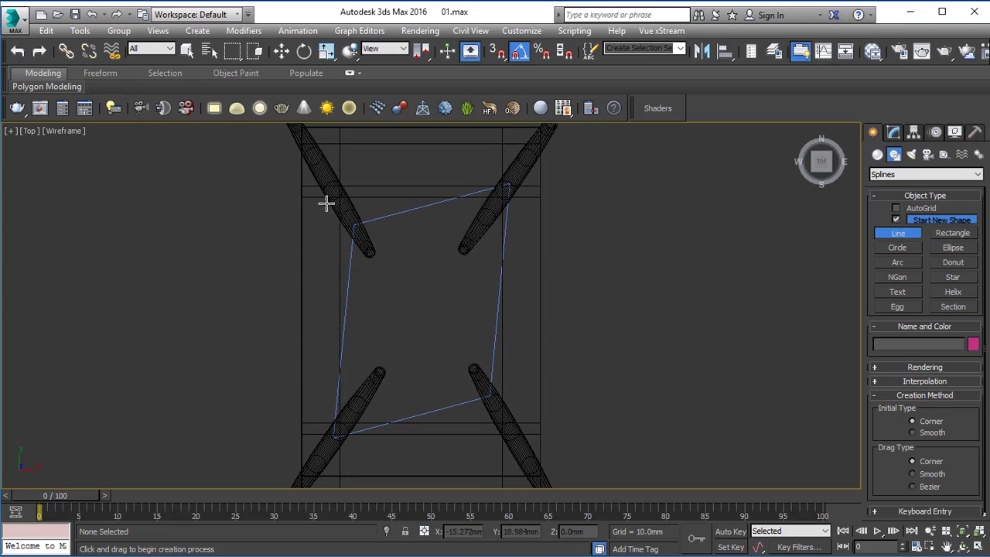
{"action": "scroll", "coordinate": [327, 183], "scroll_direction": "up", "scroll_amount": 3}
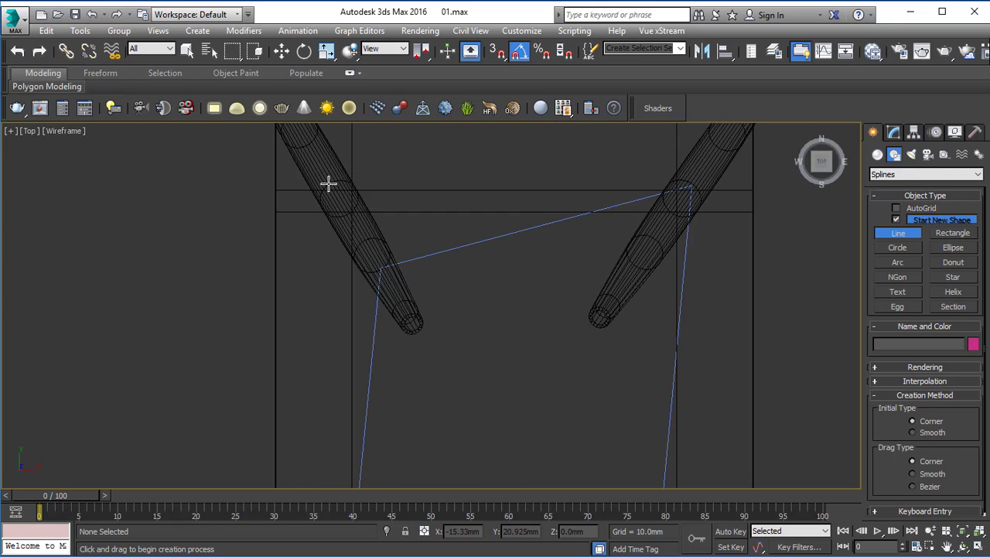
{"action": "left_click", "coordinate": [328, 183]}
{"action": "middle_click_drag", "start_coordinate": [369, 311], "coordinate": [333, 112]}
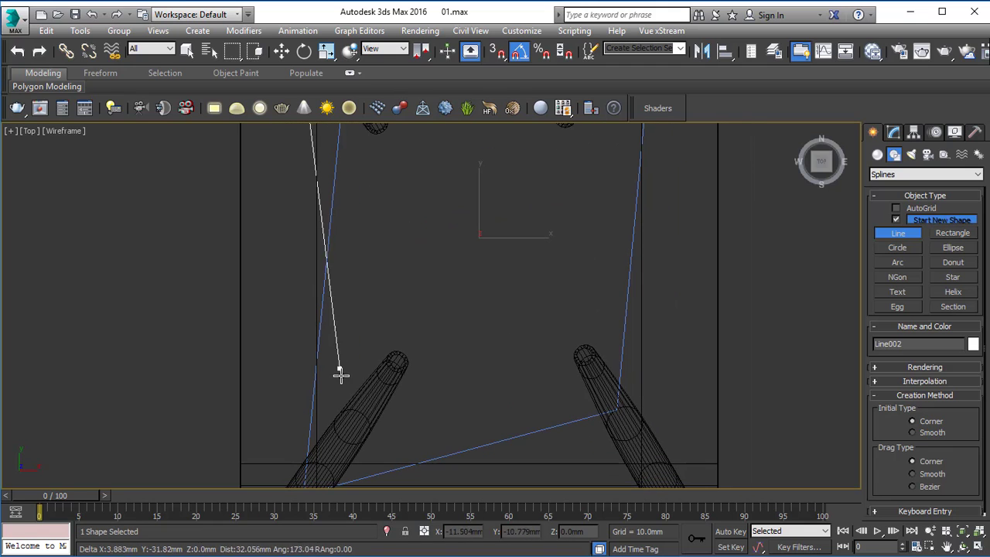
{"action": "left_click", "coordinate": [360, 414]}
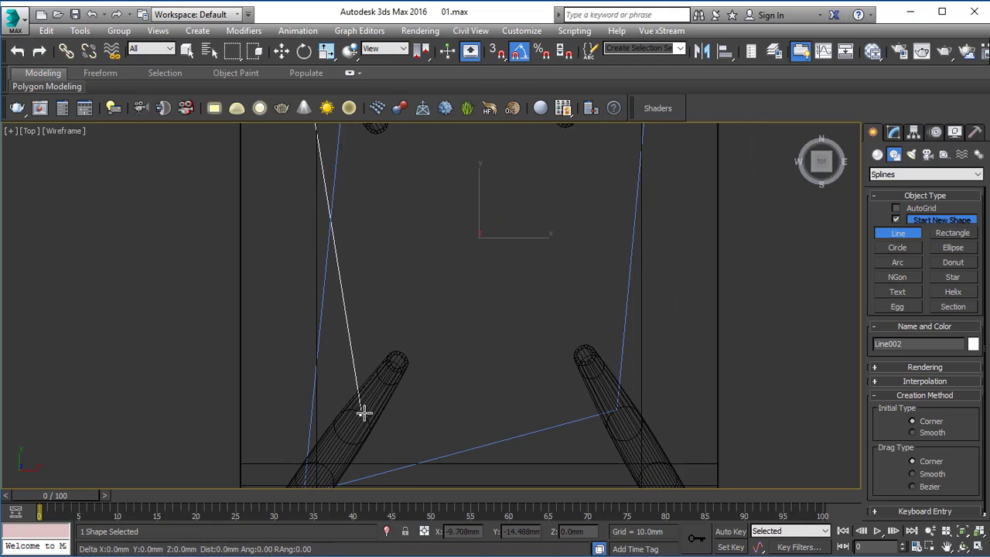
Continue the second spline with corners on the lower-right and upper-right legs and close it at its first point.
{"action": "middle_click_drag", "start_coordinate": [618, 340], "coordinate": [450, 280]}
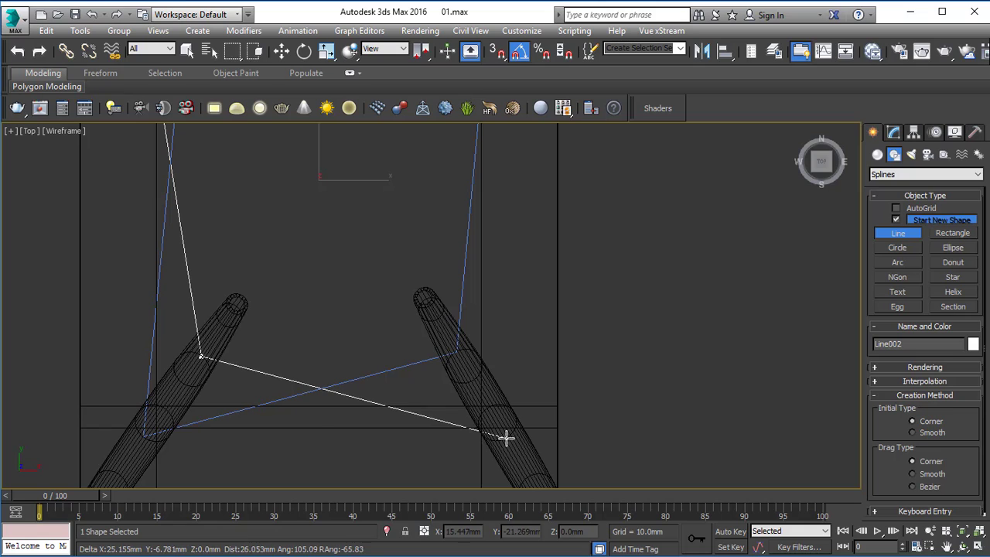
{"action": "left_click", "coordinate": [505, 437]}
{"action": "middle_click_drag", "start_coordinate": [498, 234], "coordinate": [488, 497]}
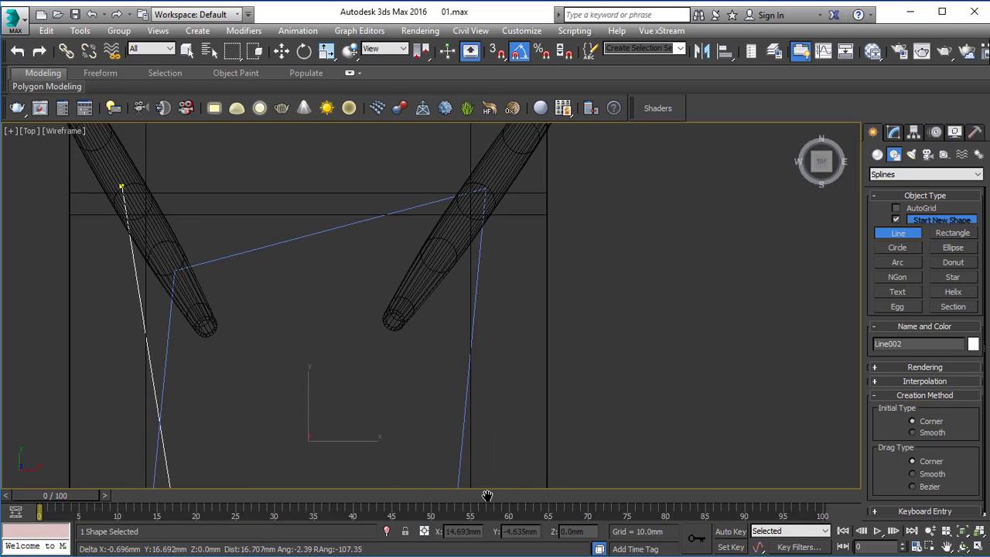
{"action": "left_click", "coordinate": [428, 270]}
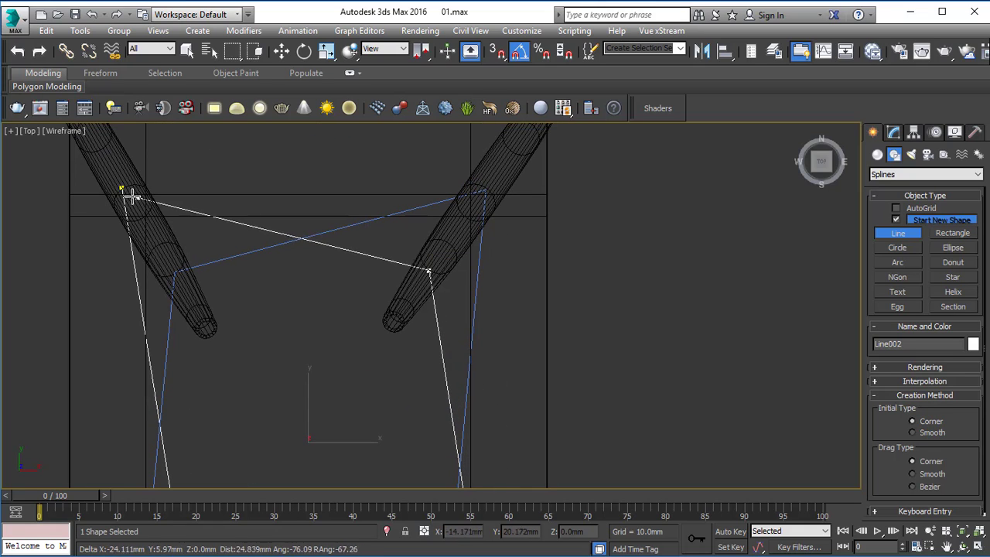
{"action": "left_click", "coordinate": [124, 189]}
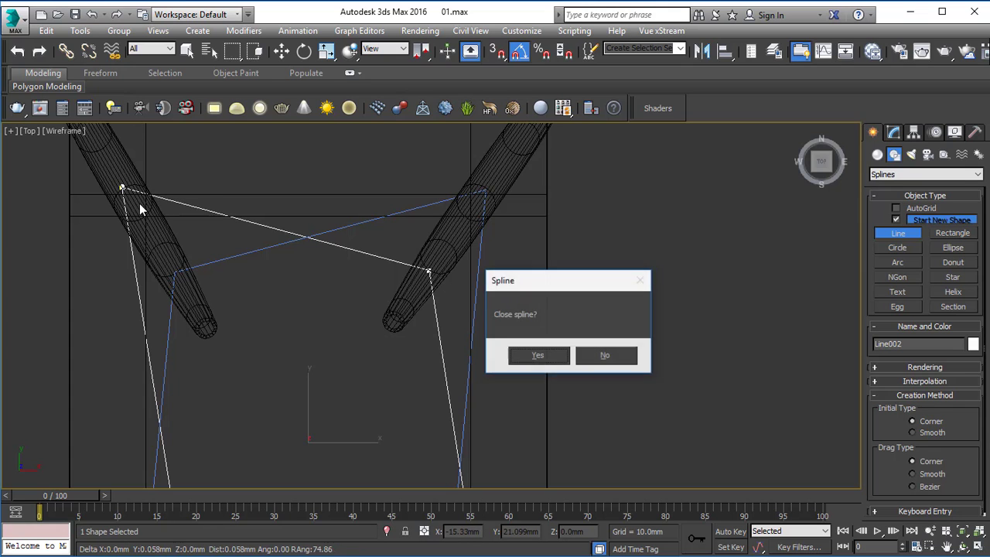
{"action": "left_click", "coordinate": [526, 354]}
Raise the second spline in the Perspective view to a height of about 20.9 mm along the legs.
{"action": "key", "text": "alt+w"}
{"action": "right_click", "coordinate": [490, 420]}
{"action": "key", "text": "alt+w"}
{"action": "key", "text": "w"}
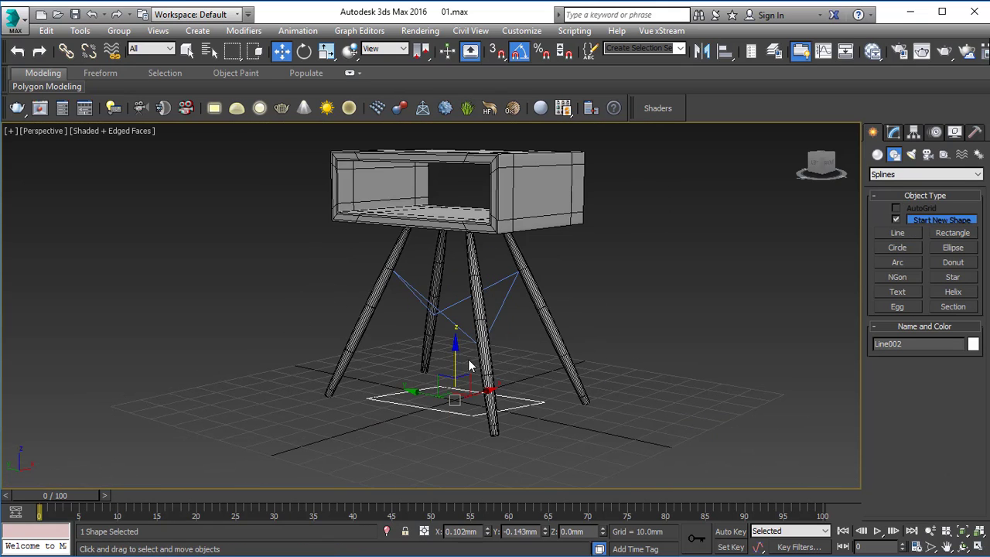
{"action": "left_click_drag", "start_coordinate": [456, 310], "coordinate": [503, 297]}
{"action": "scroll", "coordinate": [394, 347], "scroll_direction": "up", "scroll_amount": 6}
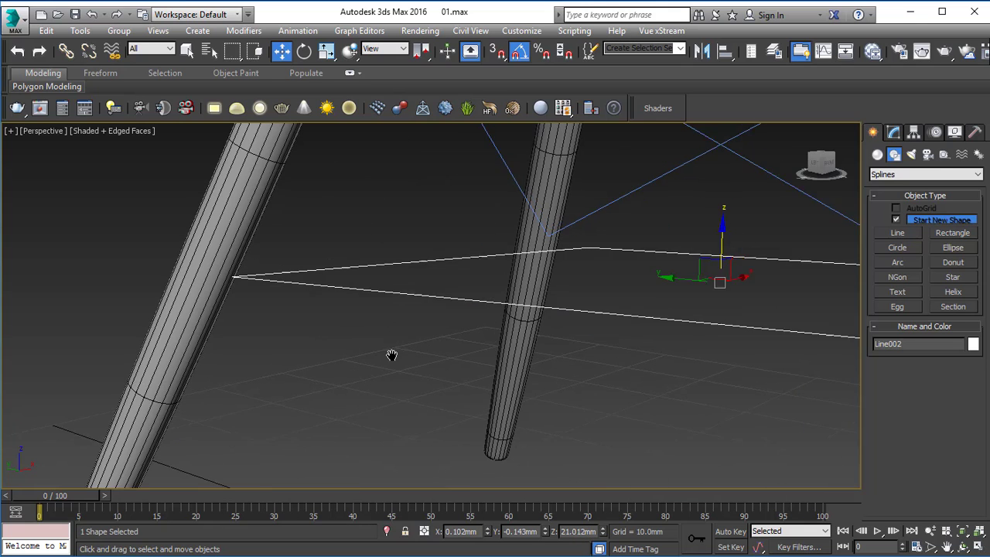
{"action": "mouse_move", "coordinate": [719, 230]}
{"action": "left_mouse_down"}
{"action": "mouse_move", "coordinate": [720, 241]}
{"action": "mouse_move", "coordinate": [724, 234]}
{"action": "left_mouse_up"}
{"action": "scroll", "coordinate": [696, 247], "scroll_direction": "down", "scroll_amount": 4}
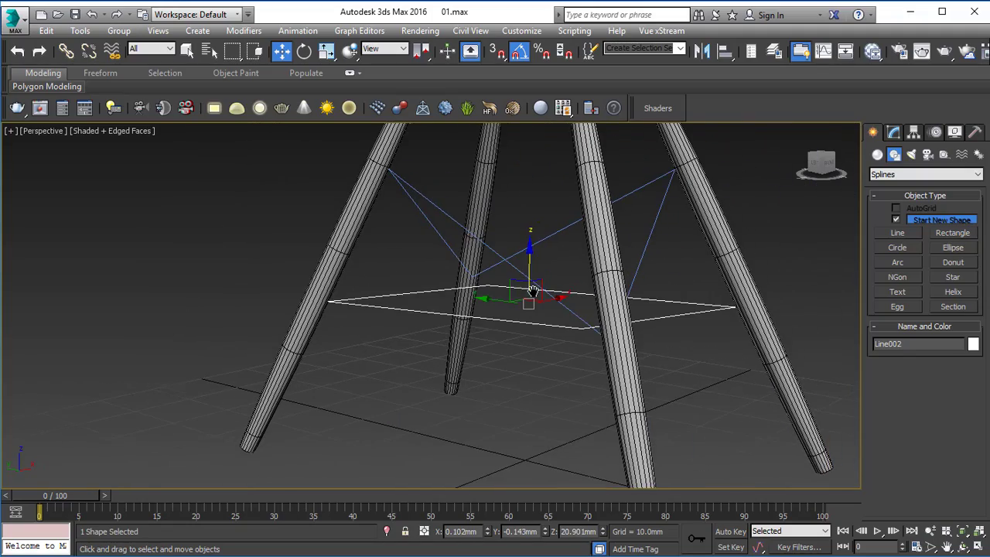
Raise the second spline's two diagonally opposite vertices at the far and near legs to about 38.7 mm, and leave vertex editing.
{"action": "middle_click_drag", "start_coordinate": [535, 291], "coordinate": [589, 325], "text": "alt"}
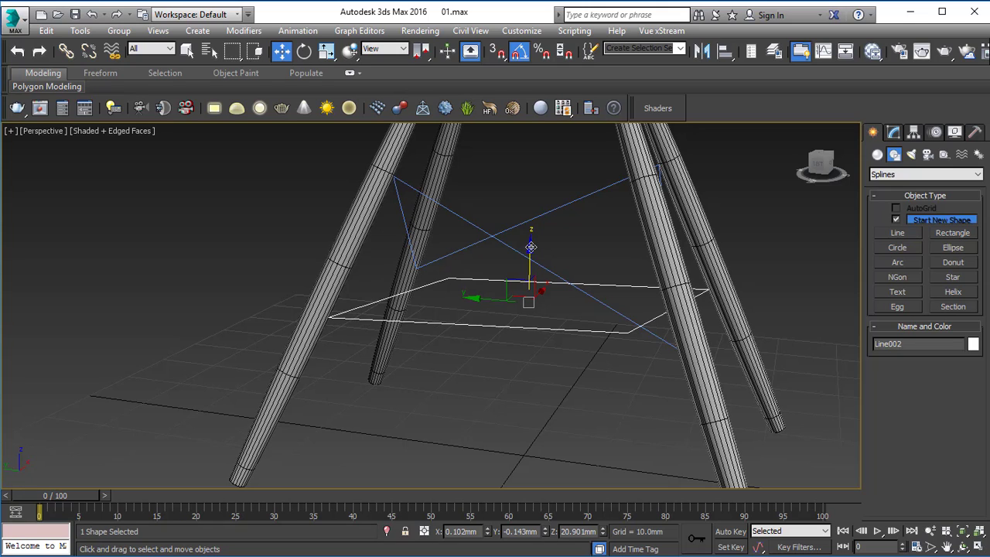
{"action": "left_click", "coordinate": [522, 255]}
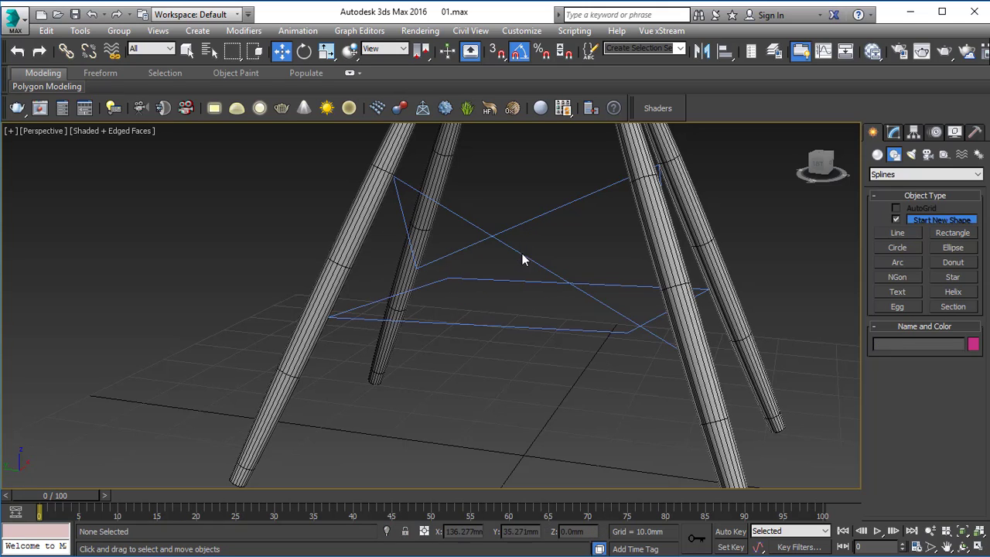
{"action": "left_click", "coordinate": [458, 274]}
{"action": "left_click", "coordinate": [627, 332]}
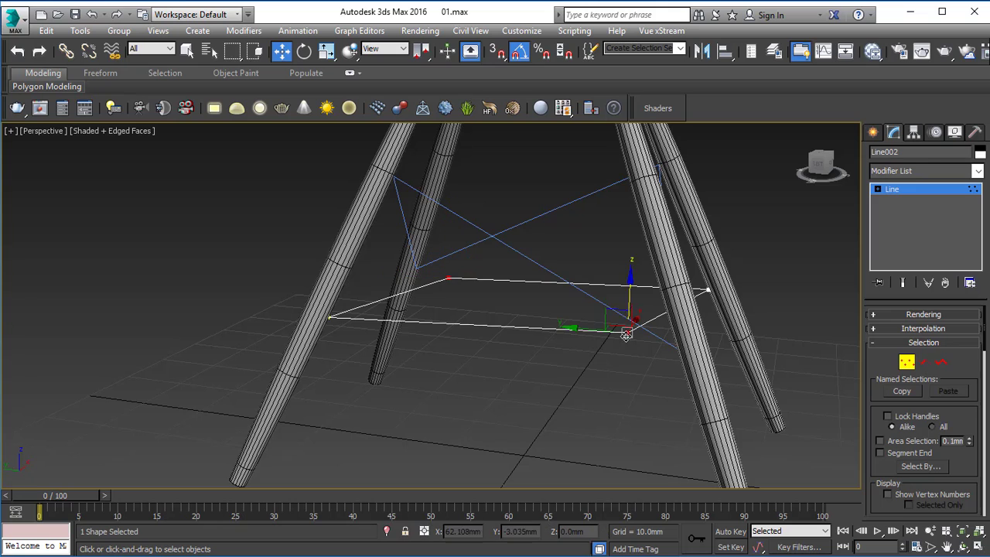
{"action": "left_click_drag", "start_coordinate": [628, 280], "coordinate": [638, 134]}
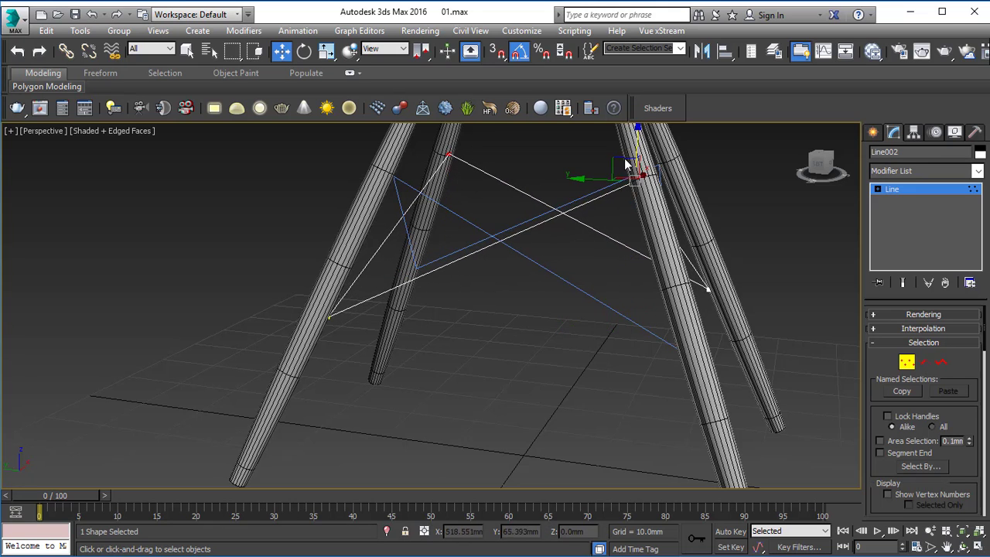
{"action": "middle_click_drag", "start_coordinate": [624, 167], "coordinate": [645, 194], "text": "alt"}
{"action": "left_click", "coordinate": [670, 174]}
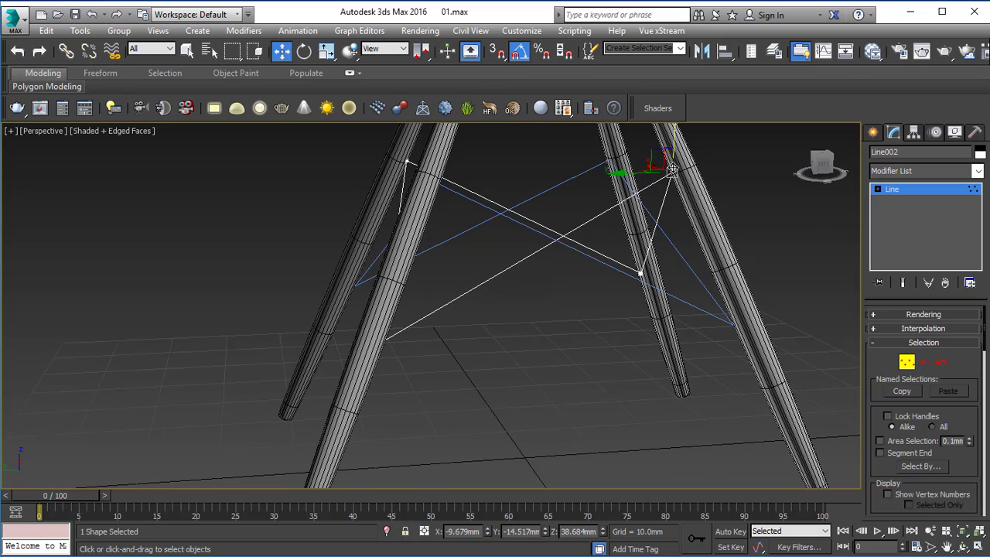
{"action": "left_click", "coordinate": [902, 190]}
{"action": "left_click", "coordinate": [718, 349]}
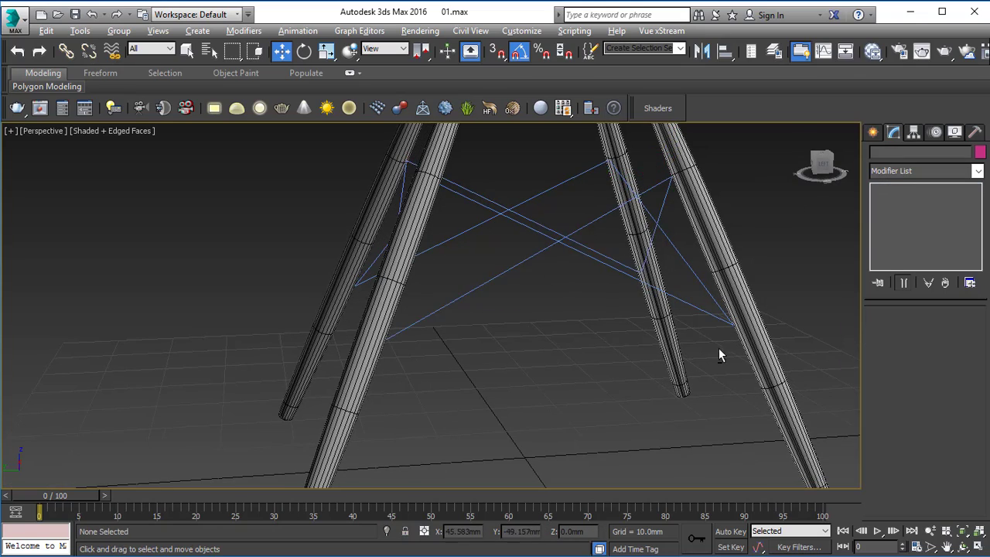
Select the first brace spline and enable its thickness in both the renderer and the viewport.
{"action": "middle_click_drag", "start_coordinate": [718, 349], "coordinate": [561, 324], "text": "alt"}
{"action": "scroll", "coordinate": [562, 320], "scroll_direction": "down", "scroll_amount": 4}
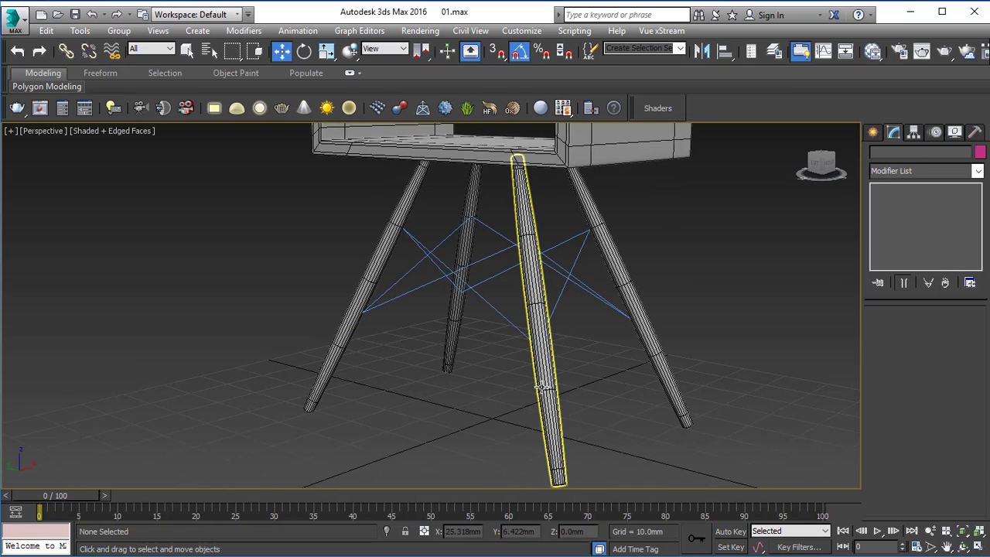
{"action": "mouse_move", "coordinate": [435, 250]}
{"action": "middle_mouse_down", "text": "alt"}
{"action": "mouse_move", "coordinate": [403, 246]}
{"action": "mouse_move", "coordinate": [422, 251]}
{"action": "middle_mouse_up", "text": "alt"}
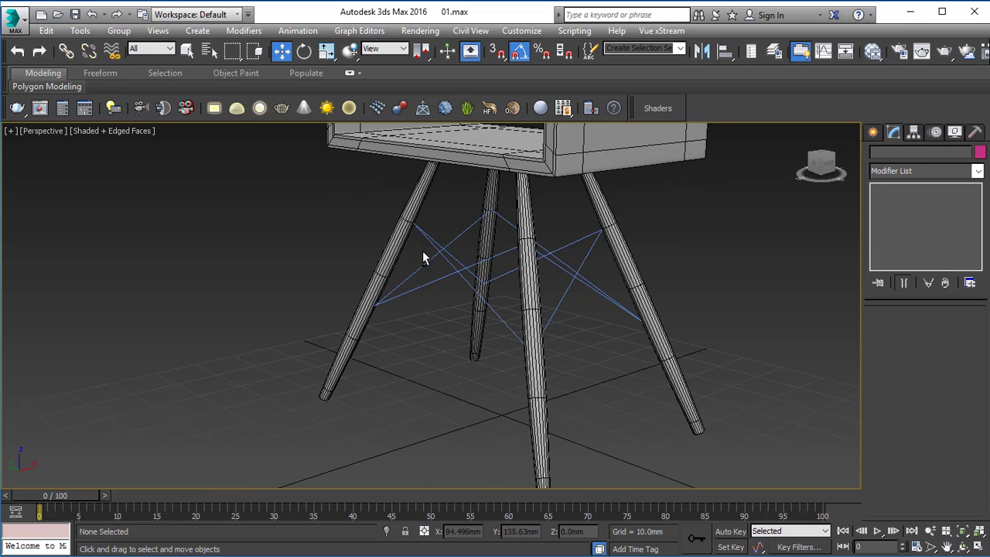
{"action": "left_click", "coordinate": [422, 251]}
{"action": "key", "text": "q"}
{"action": "scroll", "coordinate": [432, 245], "scroll_direction": "up", "scroll_amount": 5}
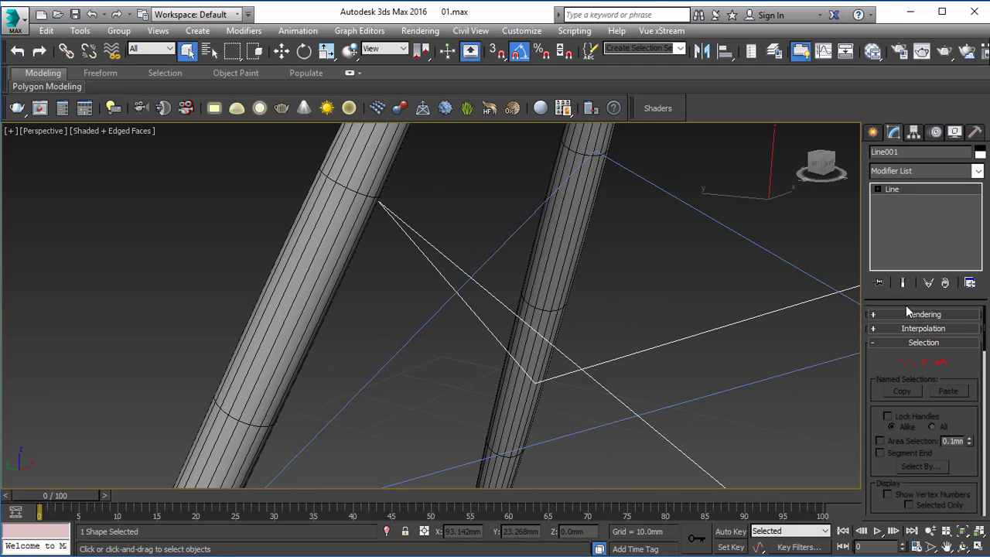
{"action": "left_click", "coordinate": [912, 314]}
{"action": "left_click", "coordinate": [901, 327]}
{"action": "left_click", "coordinate": [896, 336]}
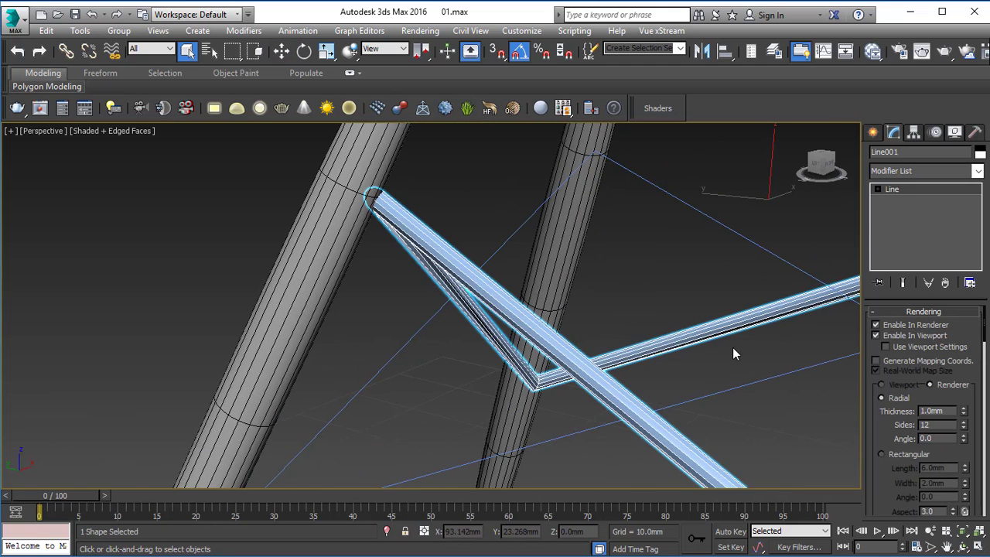
Try radial thicknesses of 0.1 and 0.2 mm on the first brace spline, and settle on 0.3 mm.
{"action": "middle_click_drag", "start_coordinate": [347, 214], "coordinate": [258, 164]}
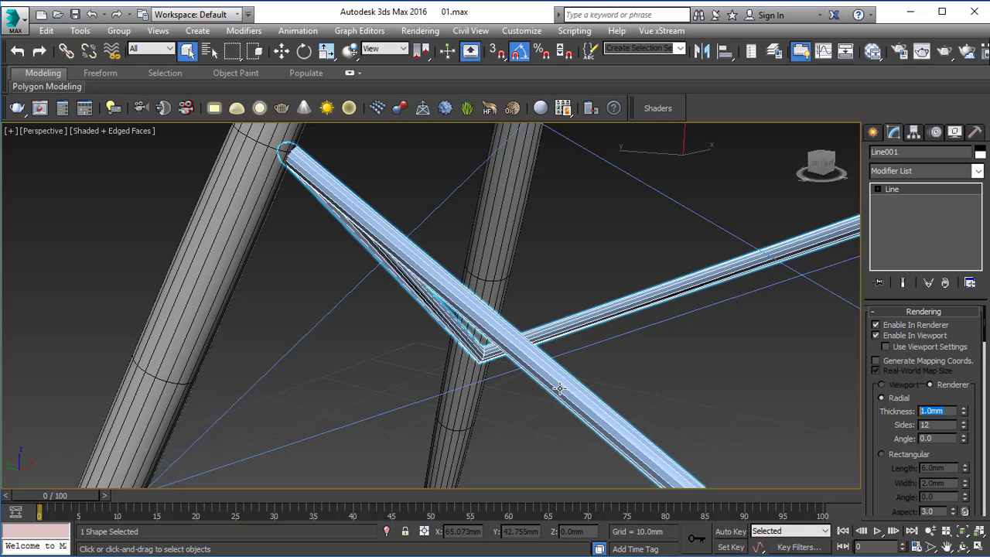
{"action": "key", "text": "Return"}
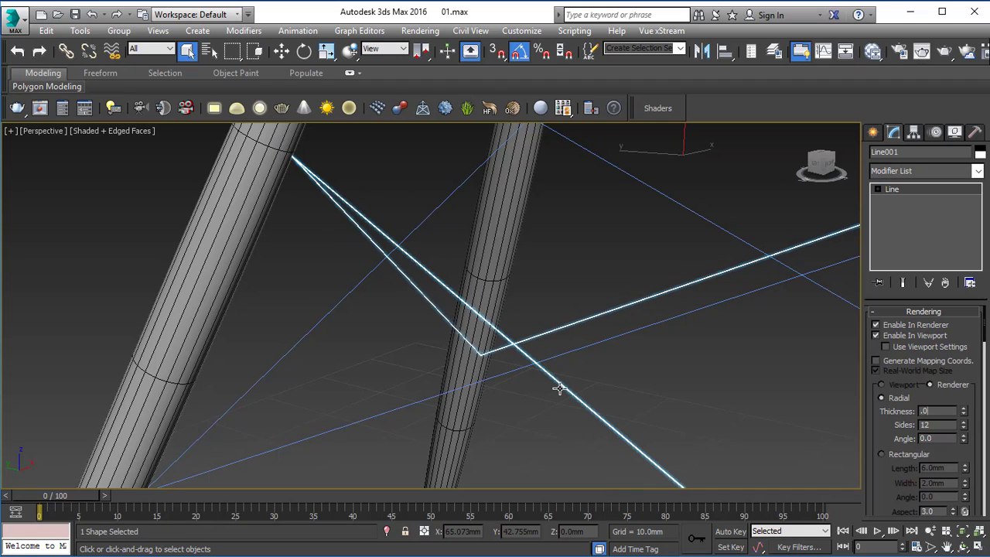
{"action": "key", "text": "Return"}
{"action": "type", "text": ".1"}
{"action": "key", "text": "Return"}
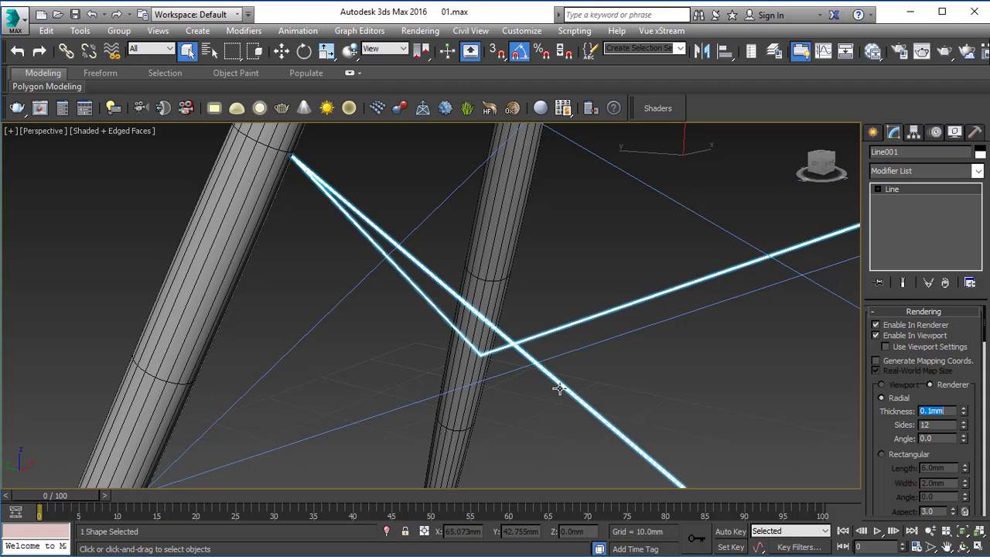
{"action": "key", "text": "Return"}
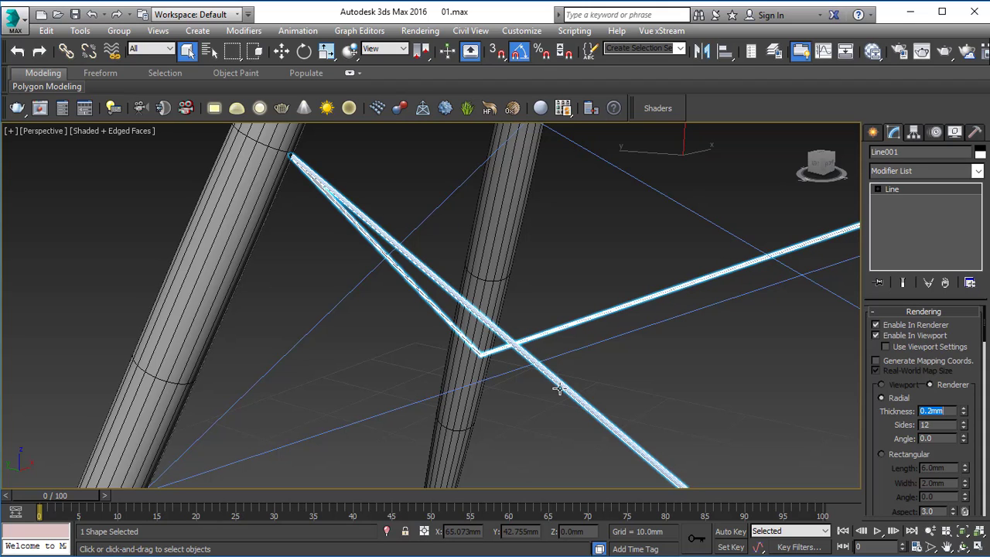
{"action": "type", "text": ".3"}
{"action": "key", "text": "Return"}
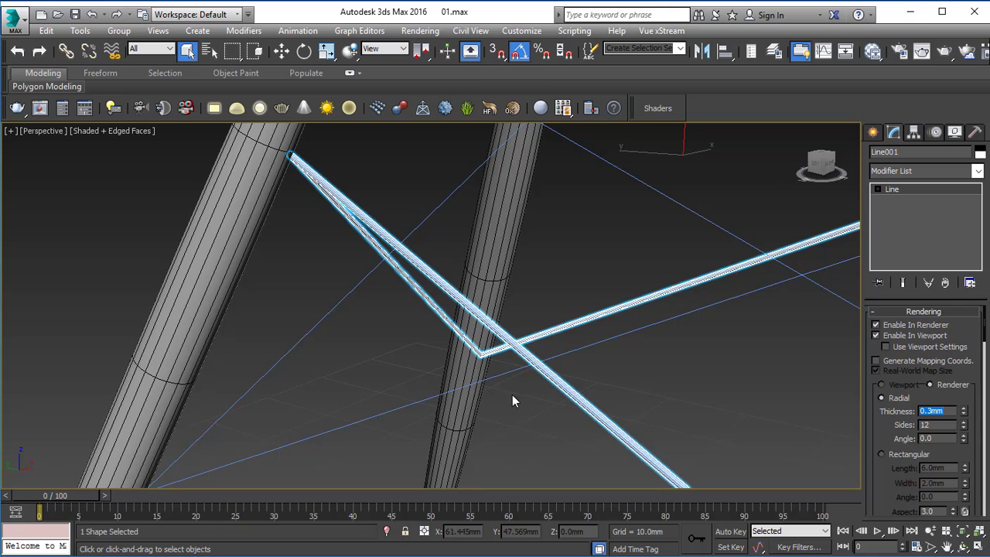
Make the second brace spline renderable and visible in the viewport, with the same radial thickness as the first spline.
{"action": "left_click", "coordinate": [686, 391]}
{"action": "scroll", "coordinate": [601, 314], "scroll_direction": "down", "scroll_amount": 5}
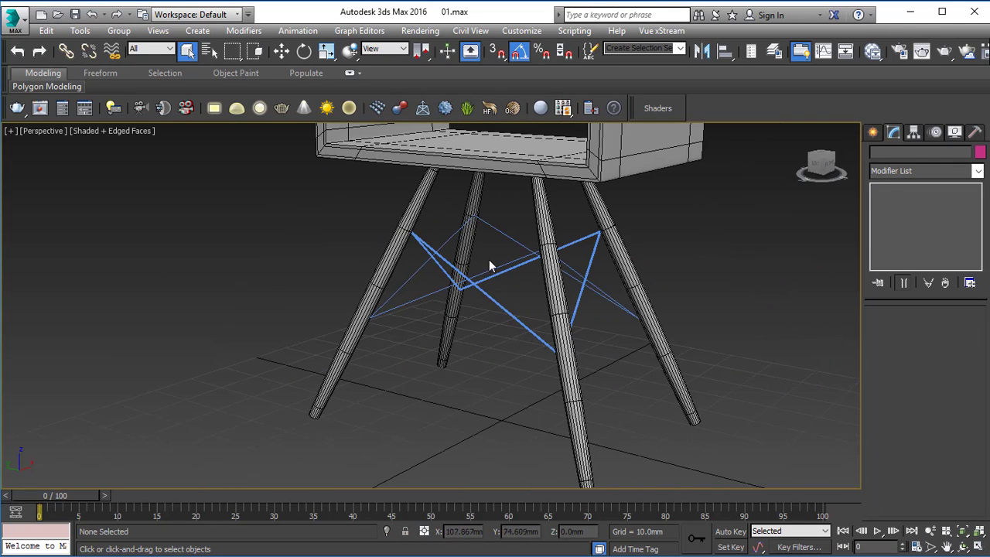
{"action": "left_click", "coordinate": [499, 228]}
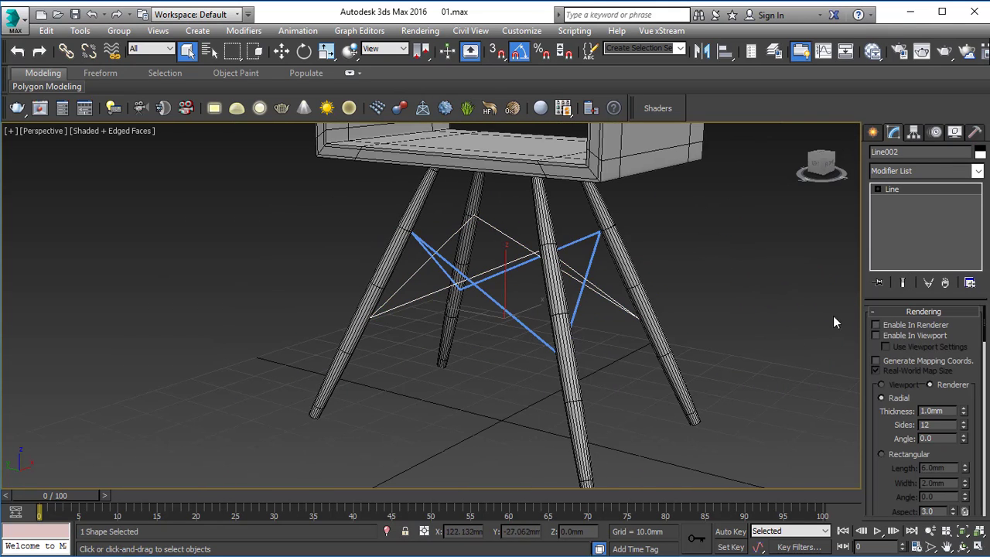
{"action": "left_click", "coordinate": [876, 335]}
{"action": "double_click", "coordinate": [932, 411]}
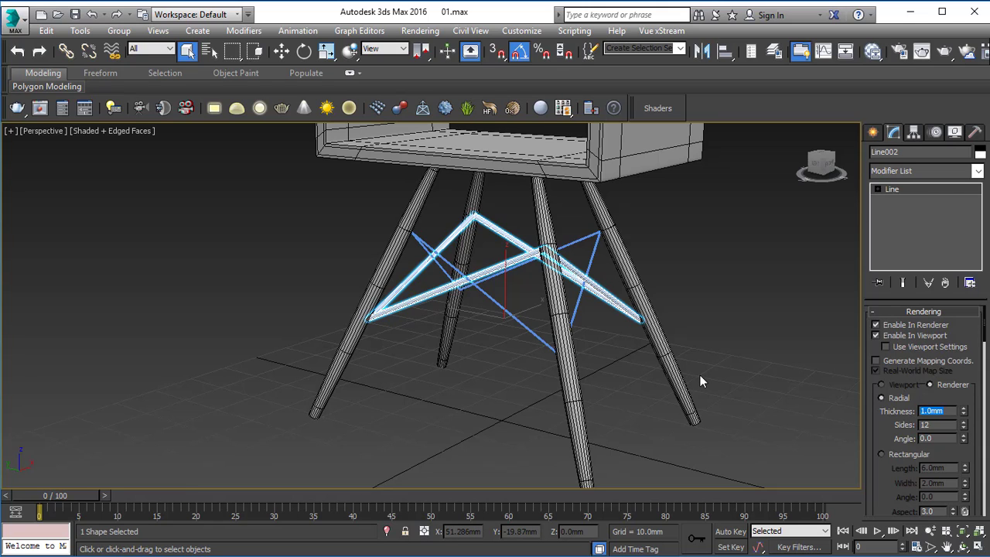
{"action": "left_click", "coordinate": [765, 257]}
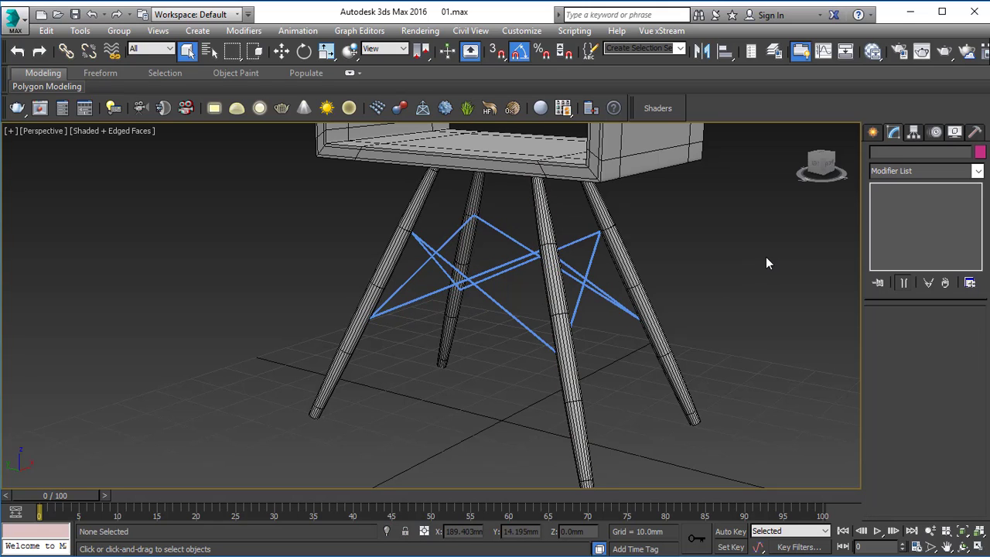
Select both brace splines and set their object color to black.
{"action": "left_click", "coordinate": [488, 291]}
{"action": "left_click", "coordinate": [515, 240], "text": "ctrl"}
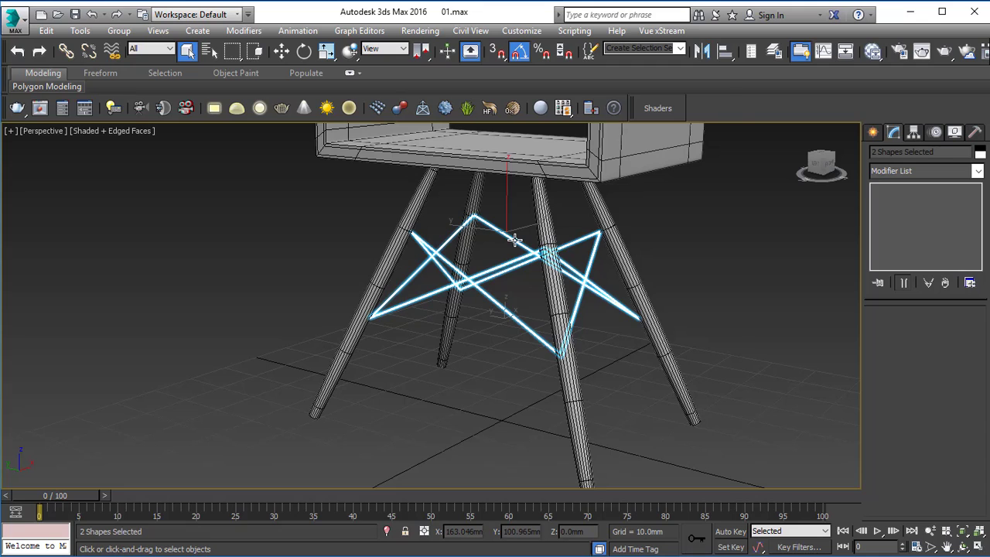
{"action": "key", "text": "m"}
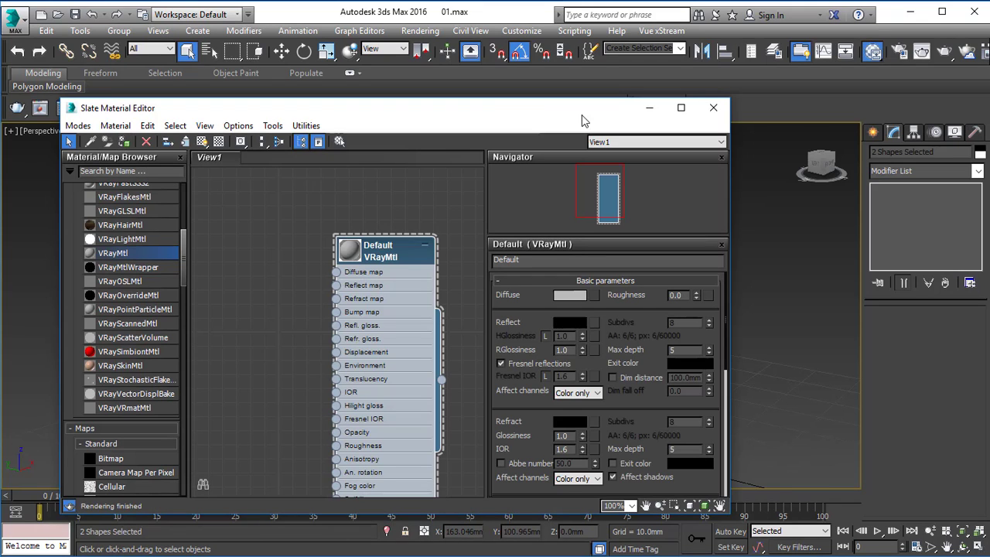
{"action": "left_click", "coordinate": [713, 107]}
{"action": "left_click", "coordinate": [979, 154]}
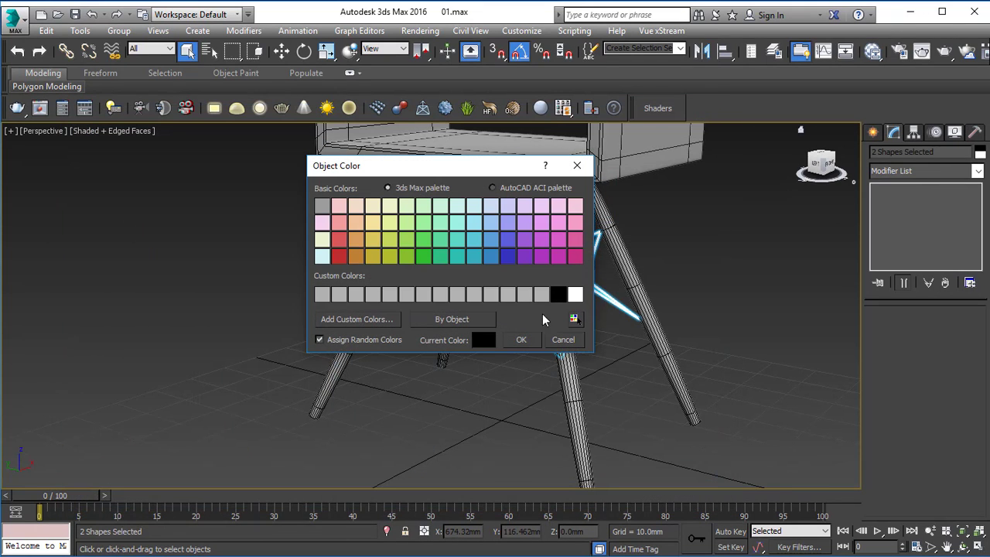
{"action": "left_click", "coordinate": [535, 338]}
{"action": "left_click", "coordinate": [585, 332]}
Hide the edged faces in the Perspective view and examine the joint where the braces meet a leg.
{"action": "scroll", "coordinate": [571, 313], "scroll_direction": "down", "scroll_amount": 3}
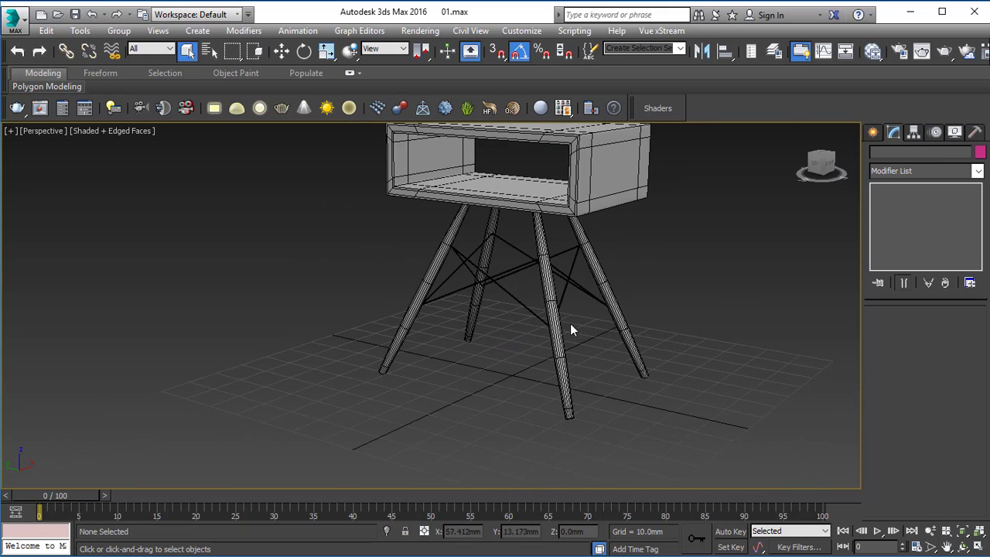
{"action": "key", "text": "F4"}
{"action": "mouse_move", "coordinate": [479, 361]}
{"action": "middle_mouse_down", "text": "alt"}
{"action": "mouse_move", "coordinate": [594, 359]}
{"action": "mouse_move", "coordinate": [409, 350]}
{"action": "mouse_move", "coordinate": [554, 361]}
{"action": "mouse_move", "coordinate": [505, 360]}
{"action": "mouse_move", "coordinate": [485, 377]}
{"action": "mouse_move", "coordinate": [452, 371]}
{"action": "middle_mouse_up", "text": "alt"}
{"action": "scroll", "coordinate": [470, 320], "scroll_direction": "up", "scroll_amount": 6}
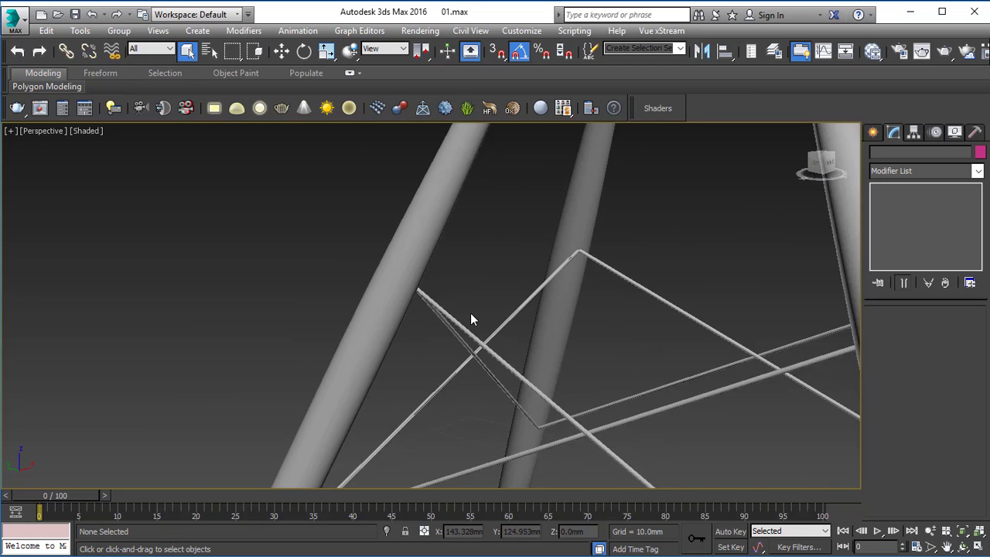
{"action": "middle_click_drag", "start_coordinate": [498, 303], "coordinate": [452, 299], "text": "alt"}
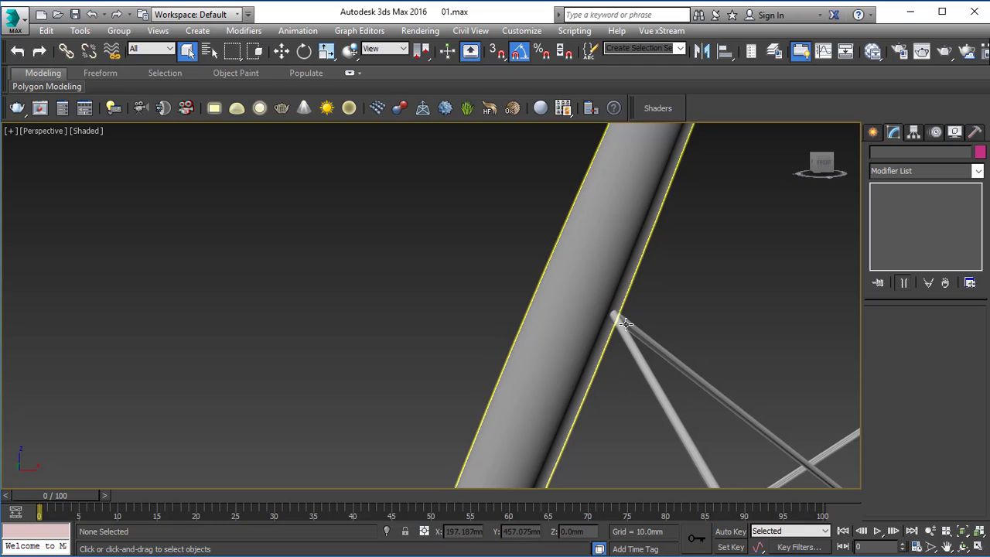
{"action": "middle_click_drag", "start_coordinate": [698, 316], "coordinate": [457, 215]}
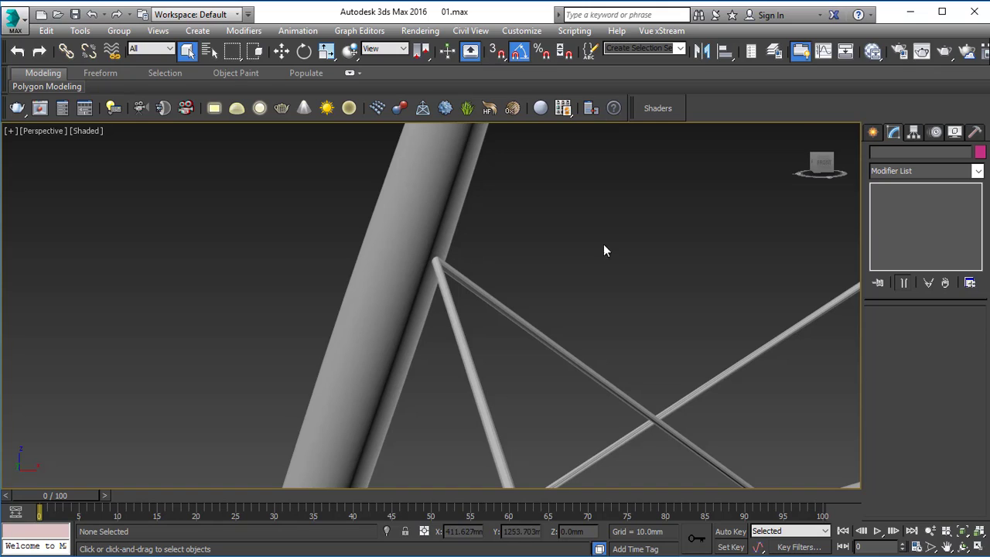
Create a thin cylinder of about 0.72 mm radius in the Top view, centred on the brace corner at the upper-left leg.
{"action": "left_click", "coordinate": [872, 133]}
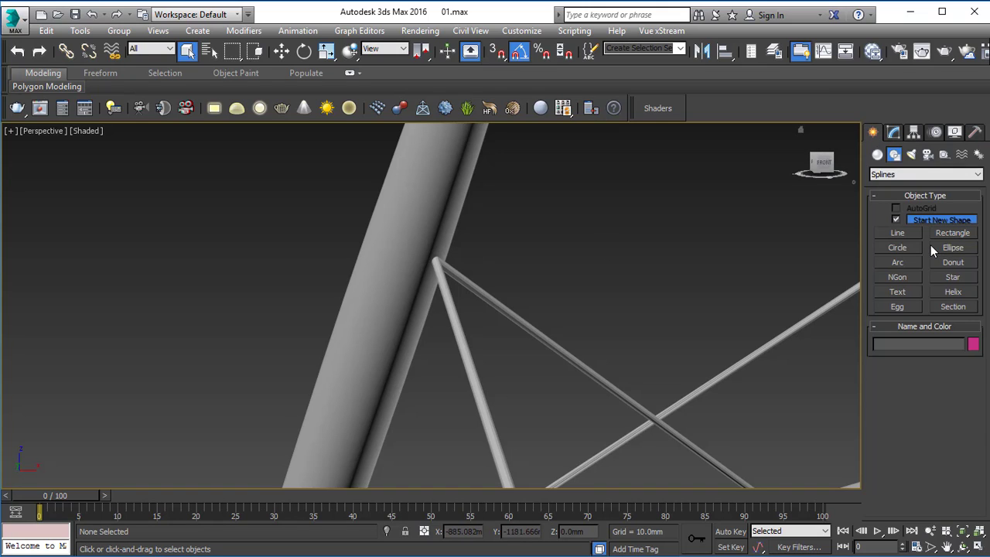
{"action": "left_click", "coordinate": [877, 153]}
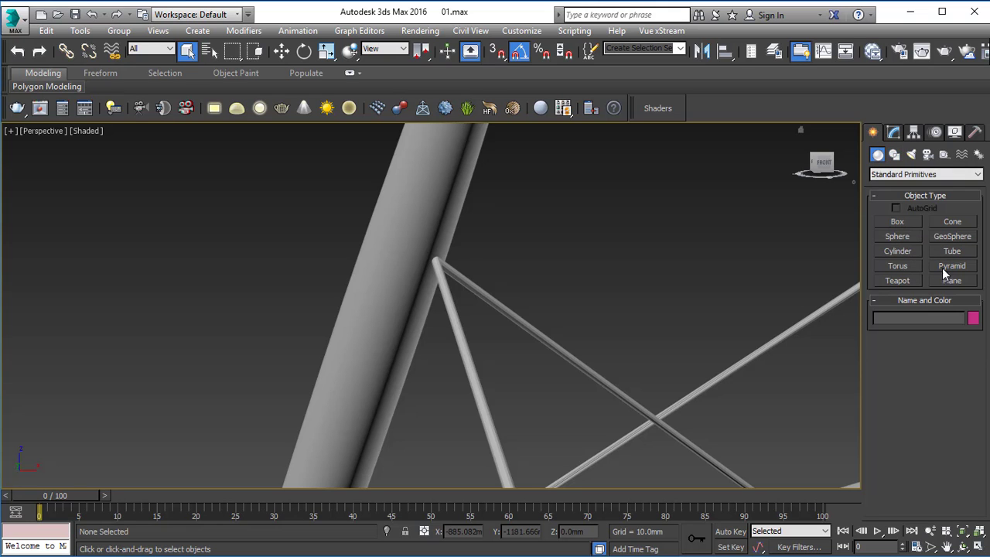
{"action": "left_click", "coordinate": [897, 250]}
{"action": "scroll", "coordinate": [418, 239], "scroll_direction": "down", "scroll_amount": 3}
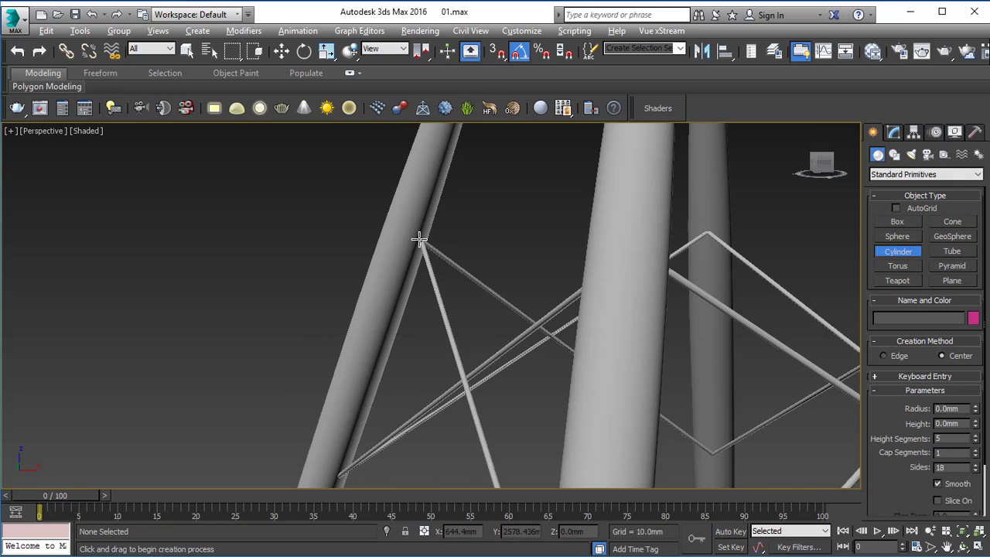
{"action": "key", "text": "alt+w"}
{"action": "middle_click", "coordinate": [170, 224]}
{"action": "key", "text": "alt+w"}
{"action": "scroll", "coordinate": [280, 293], "scroll_direction": "down", "scroll_amount": 3}
{"action": "middle_click_drag", "start_coordinate": [279, 294], "coordinate": [328, 247]}
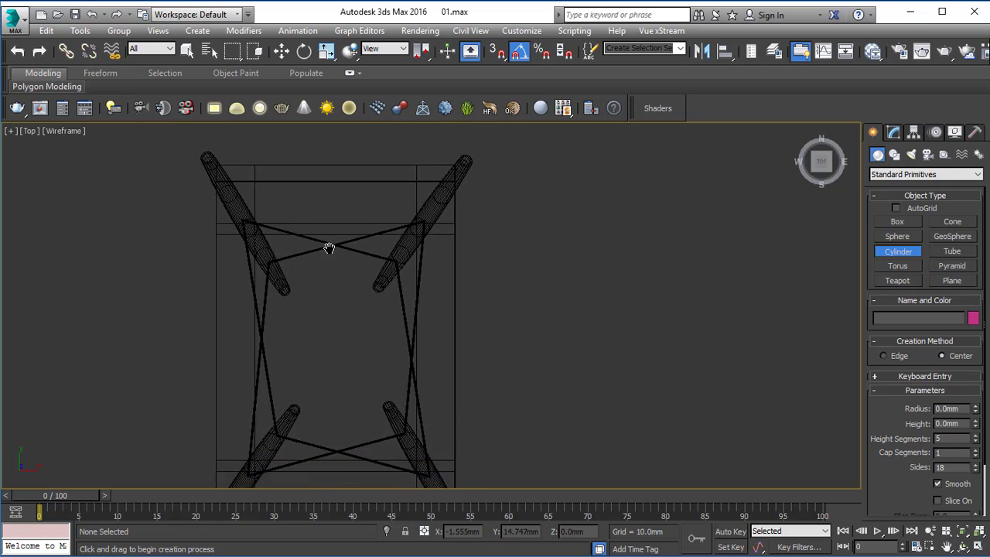
{"action": "scroll", "coordinate": [278, 232], "scroll_direction": "up", "scroll_amount": 8}
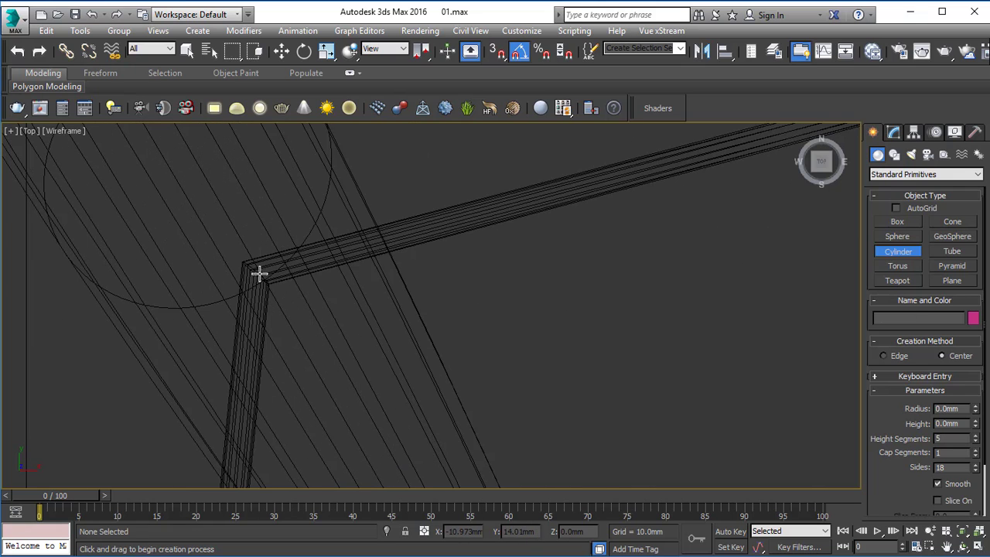
{"action": "left_click_drag", "start_coordinate": [259, 272], "coordinate": [312, 319]}
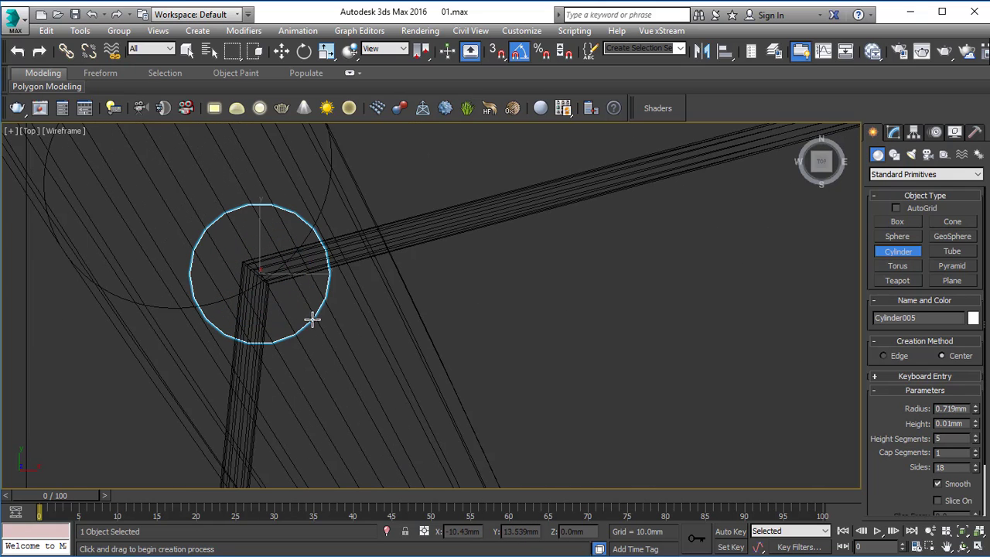
{"action": "right_click", "coordinate": [310, 297]}
Raise the cylinder by about 37.8 mm in the Perspective view to the brace corner on the leg.
{"action": "key", "text": "alt+w"}
{"action": "middle_click", "coordinate": [459, 335]}
{"action": "key", "text": "alt+w"}
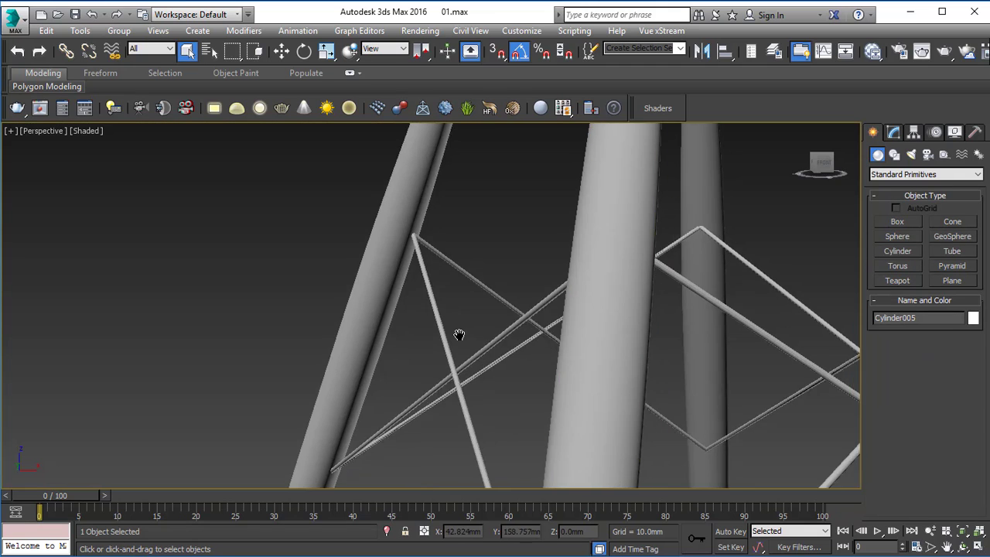
{"action": "scroll", "coordinate": [424, 399], "scroll_direction": "down", "scroll_amount": 4}
{"action": "key", "text": "w"}
{"action": "left_click_drag", "start_coordinate": [425, 386], "coordinate": [427, 263]}
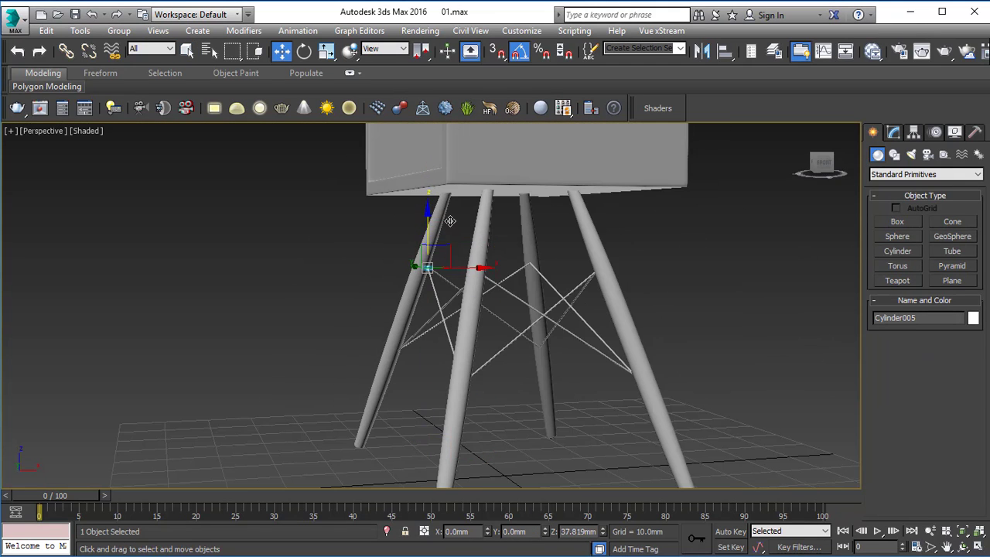
Nudge the cylinder up by about 0.16 mm so that it surrounds the joint of the brace rods.
{"action": "key", "text": "z"}
{"action": "middle_click_drag", "start_coordinate": [513, 309], "coordinate": [486, 312], "text": "alt"}
{"action": "left_click_drag", "start_coordinate": [431, 282], "coordinate": [445, 244]}
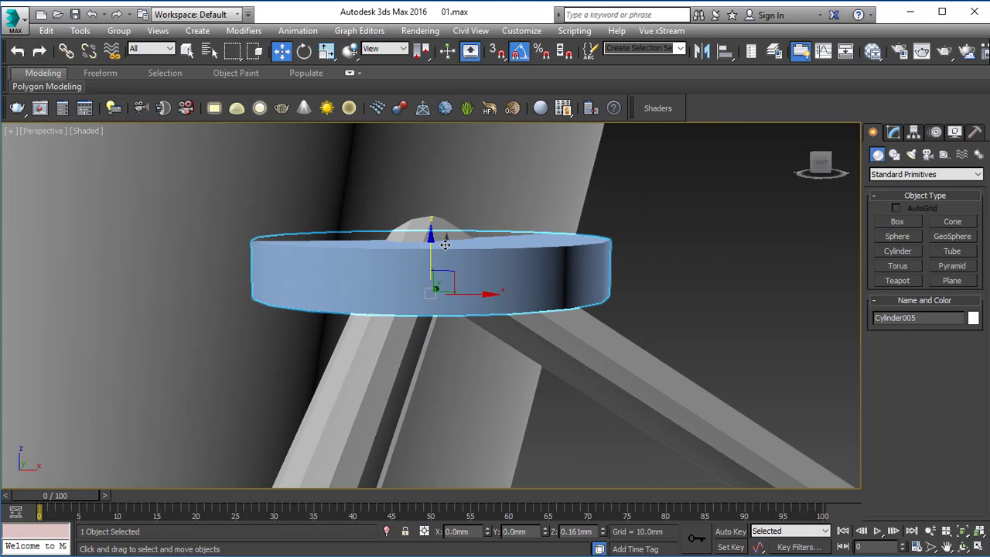
Convert the joint cylinder to an Editable Poly in the Top view.
{"action": "key", "text": "alt+w"}
{"action": "middle_click", "coordinate": [275, 215]}
{"action": "key", "text": "alt+w"}
{"action": "scroll", "coordinate": [237, 283], "scroll_direction": "up", "scroll_amount": 2}
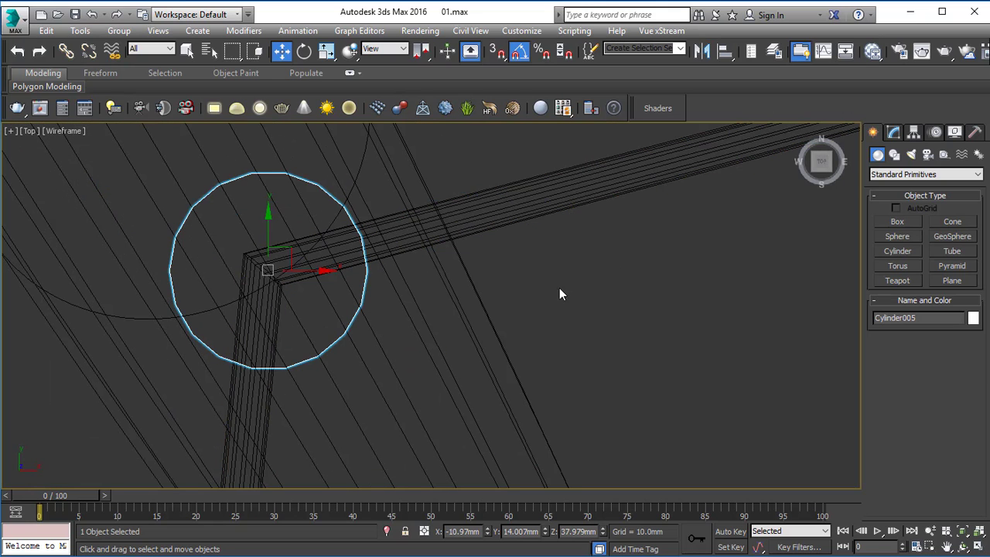
{"action": "right_click", "coordinate": [559, 294]}
{"action": "mouse_move", "coordinate": [677, 408]}
{"action": "left_click", "coordinate": [758, 415]}
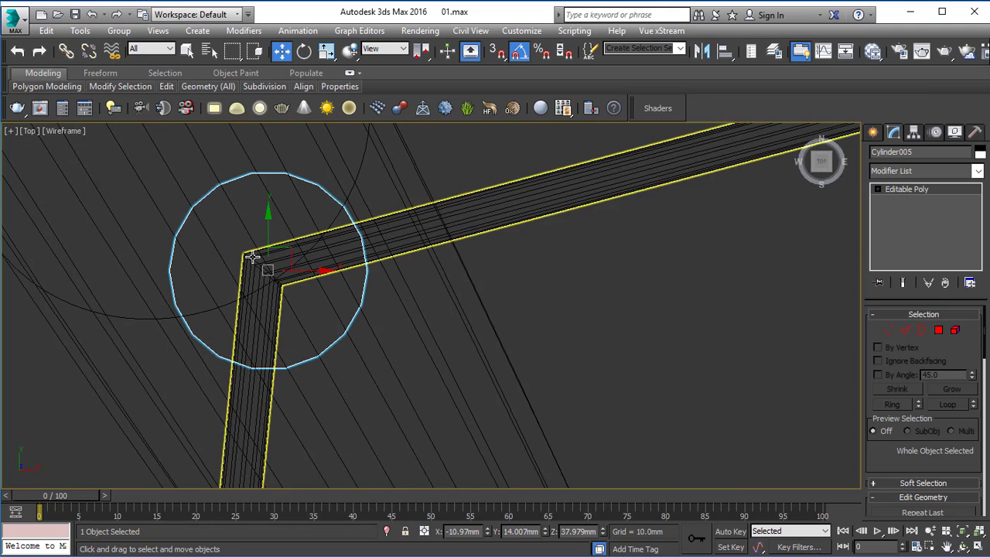
Inset the cylinder's top and bottom cap polygons to leave a narrow rim, and bridge them into an open ring.
{"action": "middle_click_drag", "start_coordinate": [252, 257], "coordinate": [296, 270]}
{"action": "key", "text": "4"}
{"action": "left_click", "coordinate": [298, 269]}
{"action": "key", "text": "q"}
{"action": "key", "text": "alt+w"}
{"action": "middle_click", "coordinate": [675, 393]}
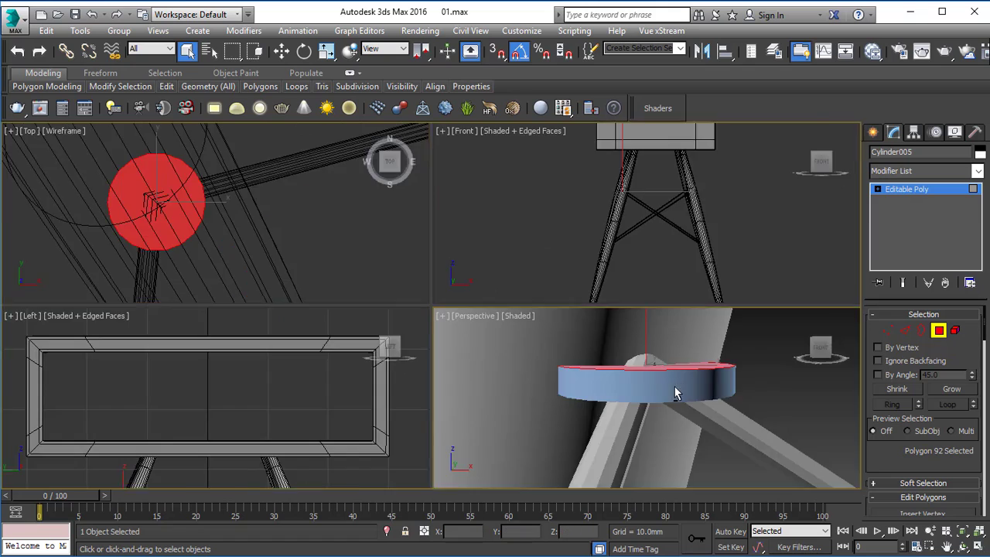
{"action": "key", "text": "alt+w"}
{"action": "middle_click_drag", "start_coordinate": [675, 390], "coordinate": [459, 265], "text": "alt"}
{"action": "left_click", "coordinate": [457, 264], "text": "ctrl"}
{"action": "middle_click_drag", "start_coordinate": [453, 231], "coordinate": [483, 287], "text": "alt"}
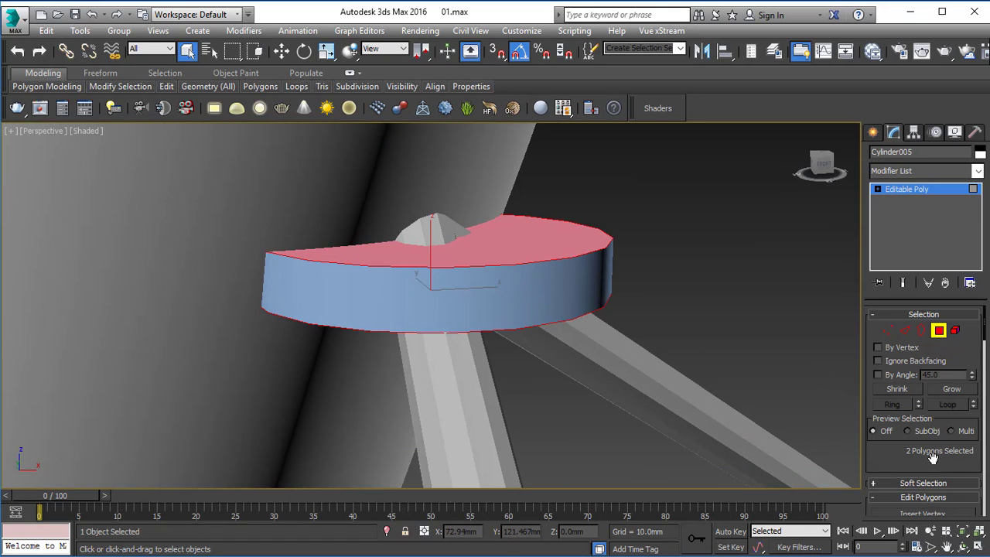
{"action": "scroll", "coordinate": [933, 458], "scroll_direction": "down", "scroll_amount": 3}
{"action": "left_click", "coordinate": [970, 461]}
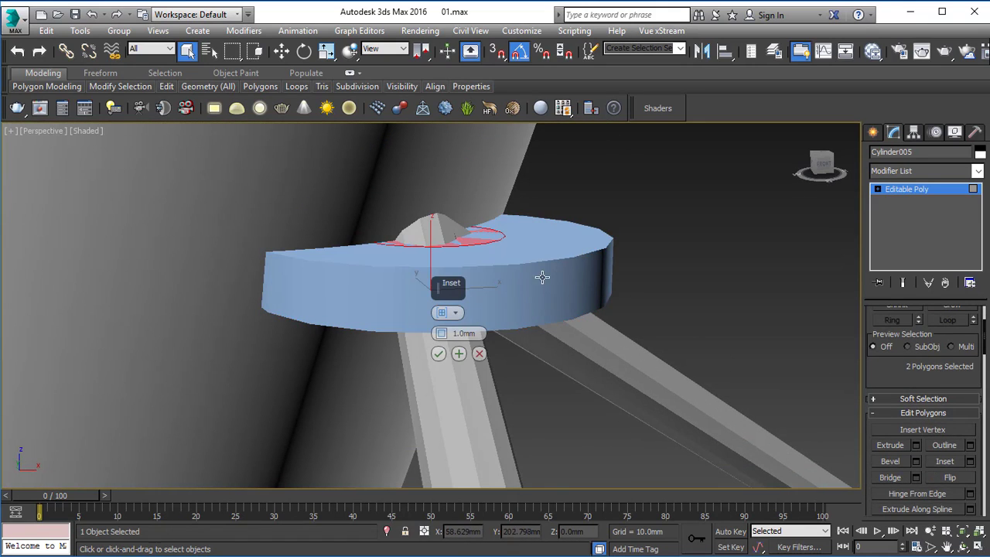
{"action": "middle_click_drag", "start_coordinate": [542, 278], "coordinate": [480, 302], "text": "alt"}
{"action": "left_click_drag", "start_coordinate": [441, 333], "coordinate": [442, 334]}
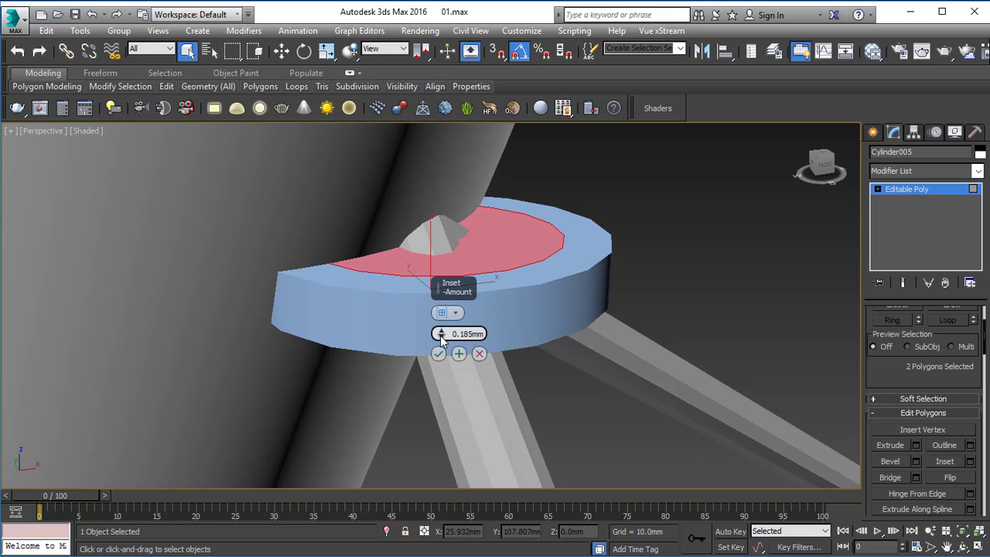
{"action": "left_click_drag", "start_coordinate": [440, 333], "coordinate": [440, 331]}
{"action": "left_click", "coordinate": [438, 353]}
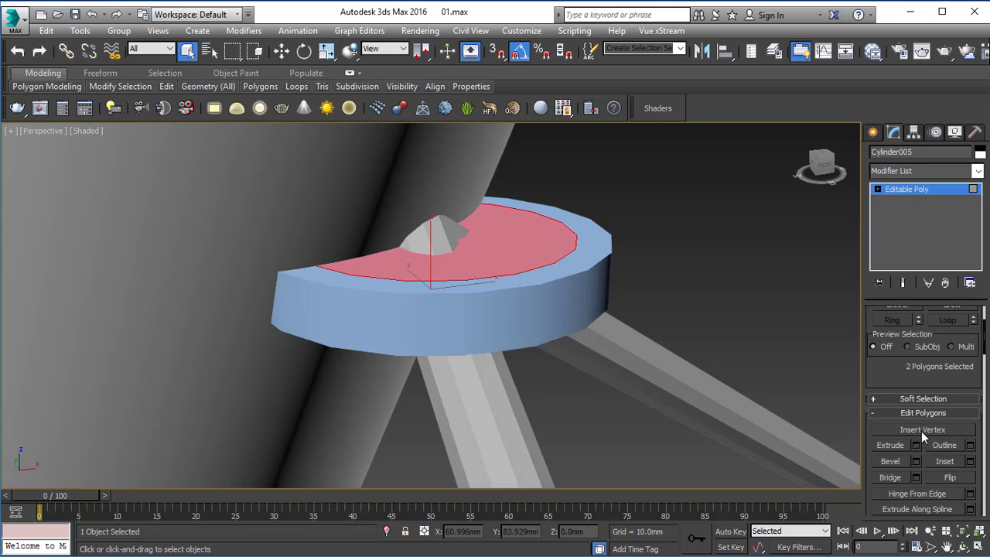
{"action": "left_click", "coordinate": [901, 477]}
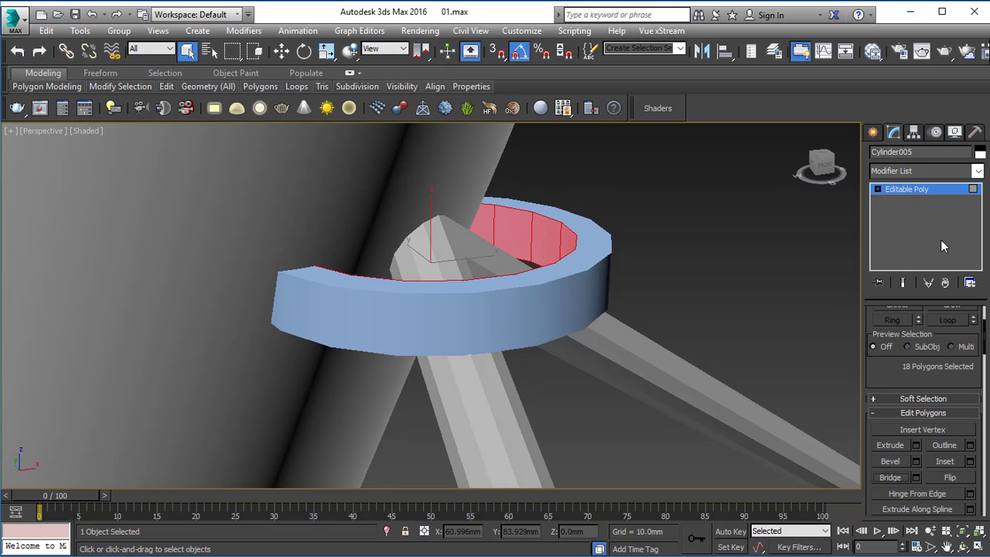
{"action": "left_click", "coordinate": [919, 192]}
Scale the ring thinner along its height and raise it to about Z 38.05 mm.
{"action": "key", "text": "r"}
{"action": "left_click_drag", "start_coordinate": [434, 229], "coordinate": [447, 277]}
{"action": "key", "text": "w"}
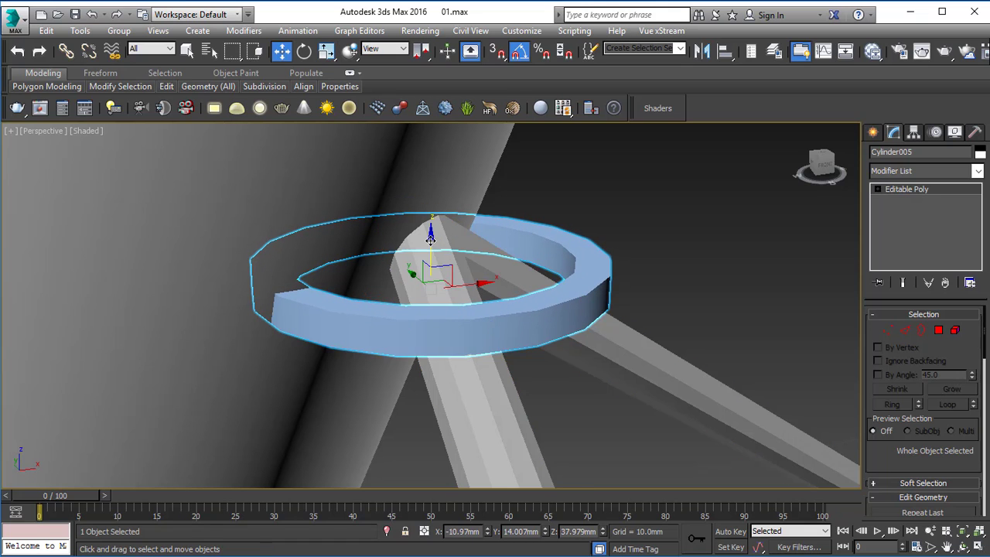
{"action": "left_click_drag", "start_coordinate": [437, 240], "coordinate": [441, 194]}
Move the ring in the Top view into the empty space beside the leg, to about X -6.27 mm, Y 12.70 mm.
{"action": "middle_click_drag", "start_coordinate": [617, 301], "coordinate": [451, 263], "text": "alt"}
{"action": "key", "text": "alt+w"}
{"action": "right_click", "coordinate": [387, 294]}
{"action": "key", "text": "alt+w"}
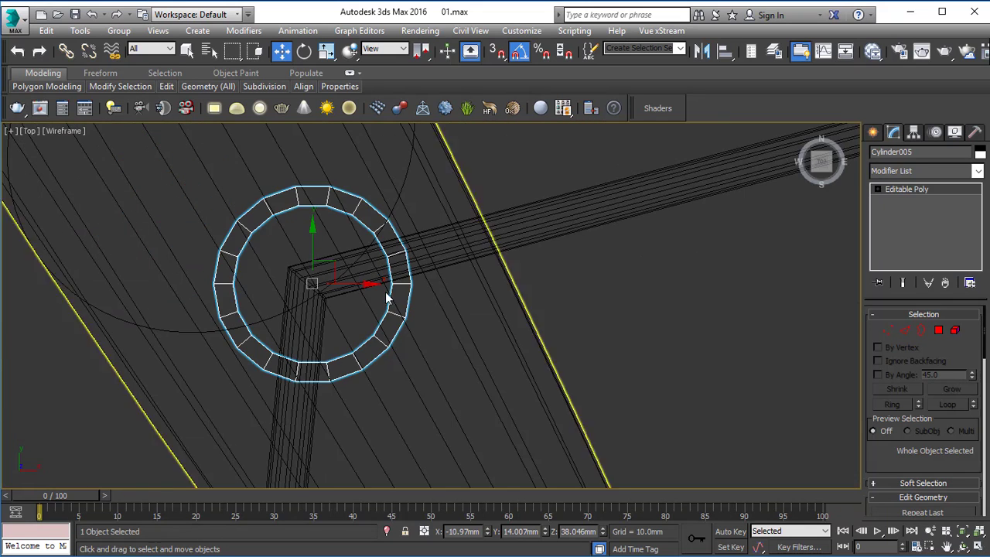
{"action": "middle_click_drag", "start_coordinate": [387, 296], "coordinate": [365, 250]}
{"action": "scroll", "coordinate": [366, 249], "scroll_direction": "down", "scroll_amount": 5}
{"action": "left_click_drag", "start_coordinate": [365, 249], "coordinate": [592, 313]}
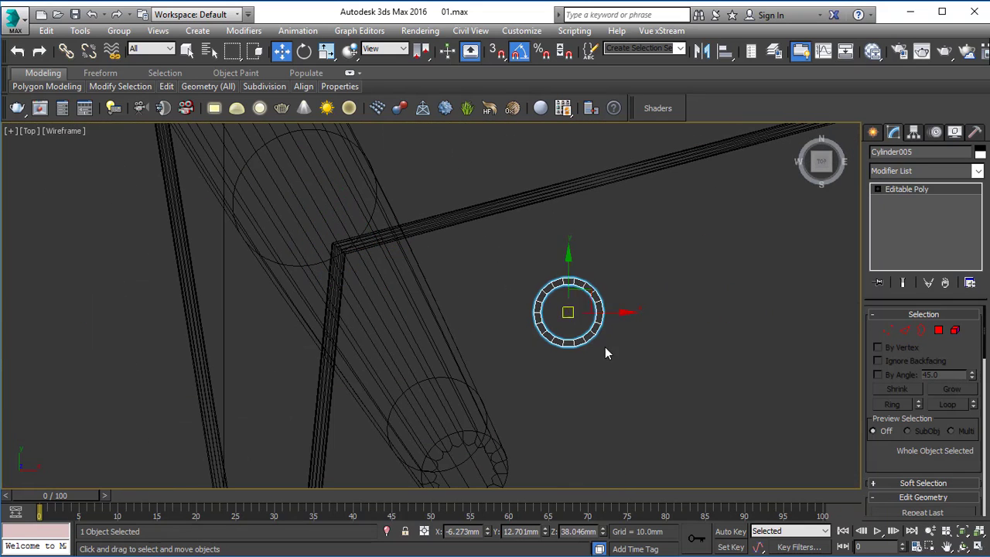
Rotate the ring 90 degrees in the Front view so that it stands upright.
{"action": "key", "text": "alt+w"}
{"action": "right_click", "coordinate": [691, 403]}
{"action": "key", "text": "alt+w"}
{"action": "scroll", "coordinate": [575, 299], "scroll_direction": "down", "scroll_amount": 10}
{"action": "middle_click_drag", "start_coordinate": [574, 299], "coordinate": [638, 346], "text": "alt"}
{"action": "key", "text": "e"}
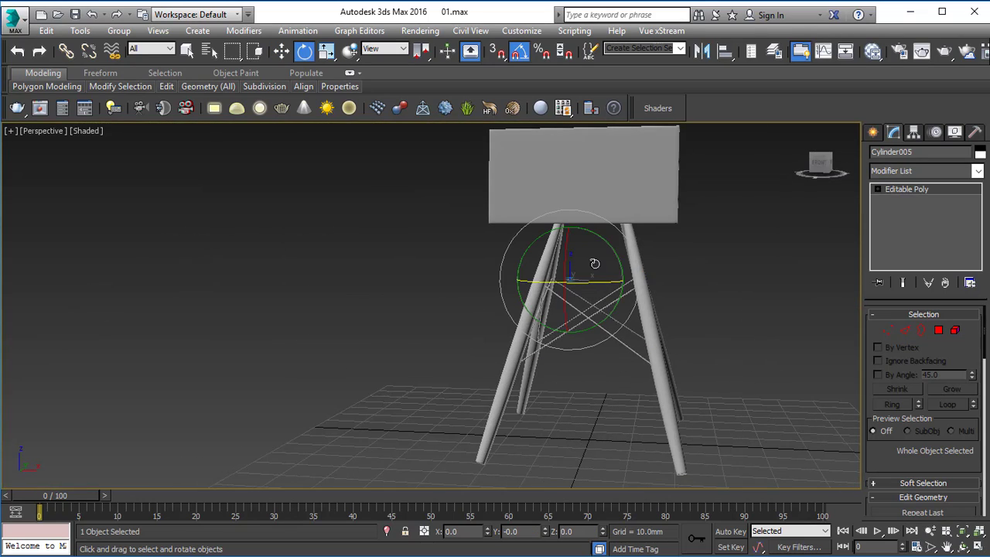
{"action": "key", "text": "alt+w"}
{"action": "right_click", "coordinate": [670, 199]}
{"action": "key", "text": "alt+w"}
{"action": "scroll", "coordinate": [458, 221], "scroll_direction": "up", "scroll_amount": 8}
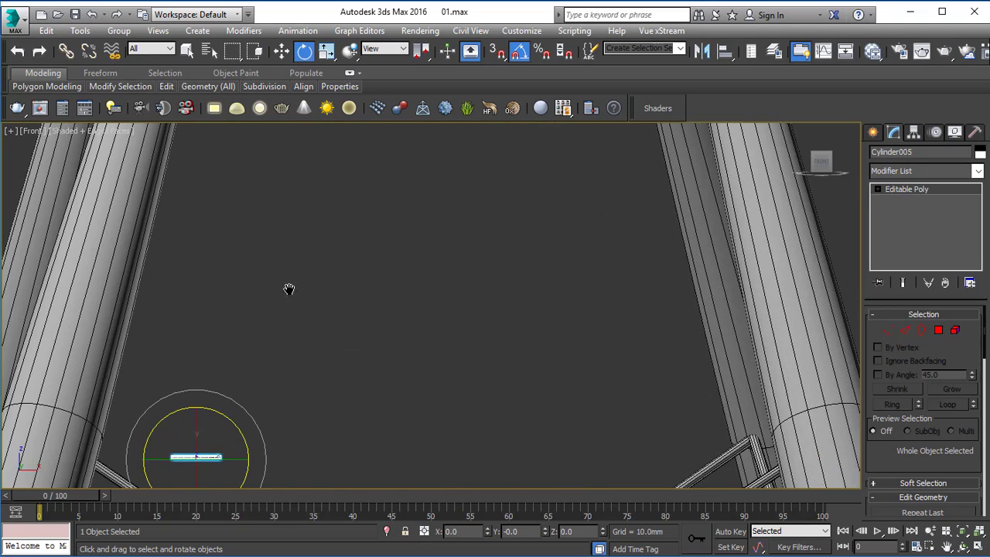
{"action": "middle_click_drag", "start_coordinate": [202, 407], "coordinate": [414, 298]}
{"action": "left_click_drag", "start_coordinate": [418, 298], "coordinate": [452, 385]}
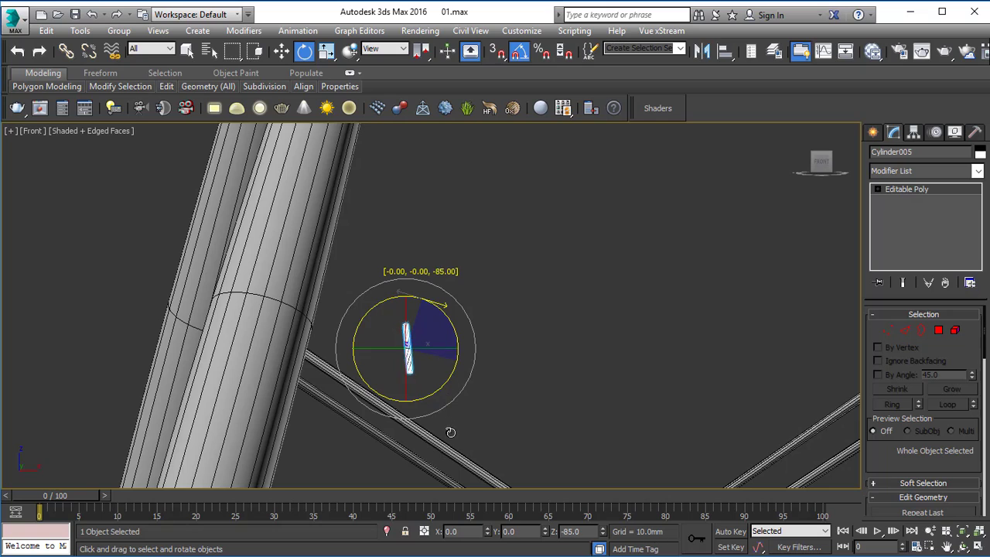
{"action": "mouse_move", "coordinate": [450, 432]}
{"action": "left_mouse_down"}
{"action": "mouse_move", "coordinate": [457, 447]}
{"action": "mouse_move", "coordinate": [452, 422]}
{"action": "left_mouse_up"}
Select and remove the intermediate edge loops around the ring's outer rim.
{"action": "scroll", "coordinate": [413, 354], "scroll_direction": "up", "scroll_amount": 6}
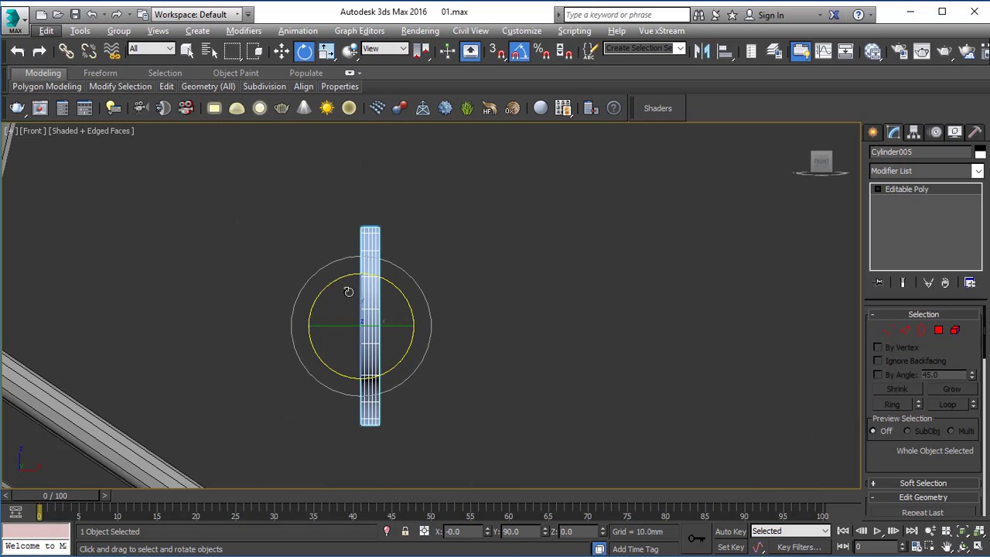
{"action": "scroll", "coordinate": [361, 283], "scroll_direction": "up", "scroll_amount": 2}
{"action": "key", "text": "2"}
{"action": "double_click", "coordinate": [365, 273]}
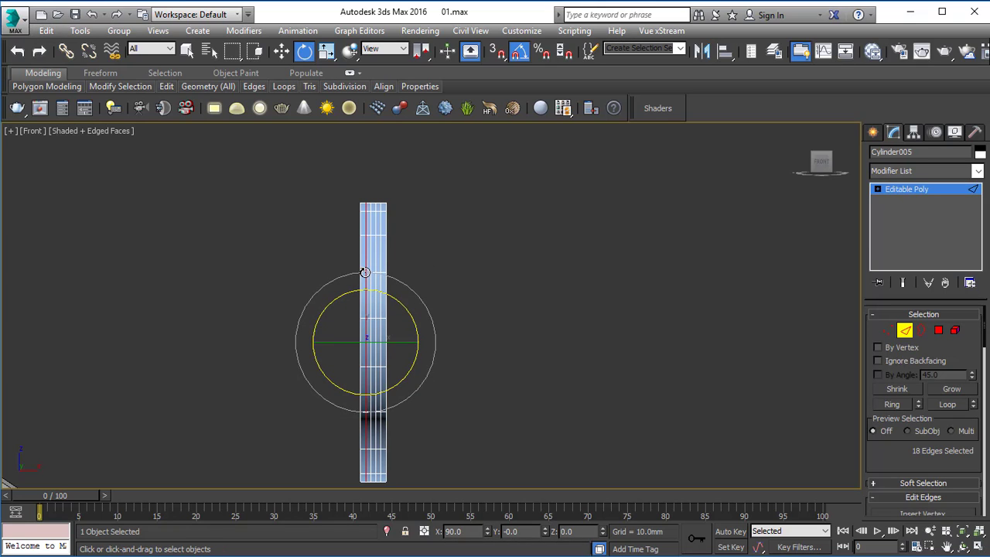
{"action": "key", "text": "ctrl+d"}
{"action": "left_click", "coordinate": [368, 269]}
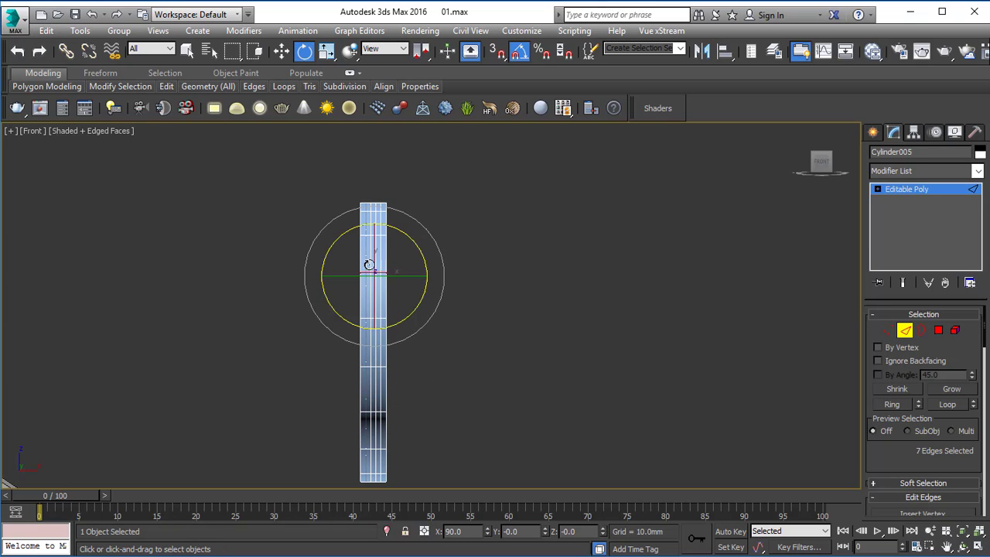
{"action": "key", "text": "q"}
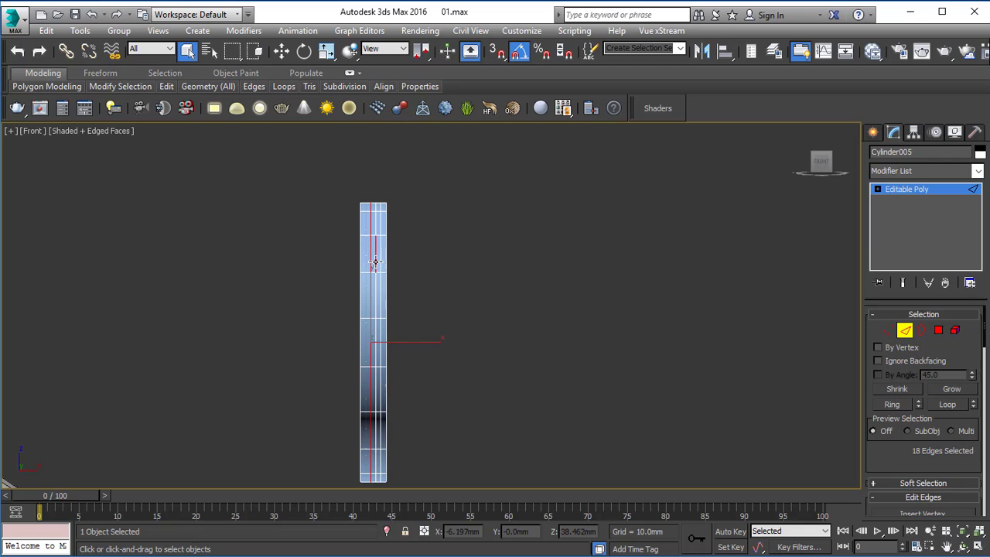
{"action": "key", "text": "alt+w"}
{"action": "middle_click", "coordinate": [642, 381]}
{"action": "key", "text": "alt+w"}
{"action": "middle_click_drag", "start_coordinate": [642, 380], "coordinate": [619, 347], "text": "alt"}
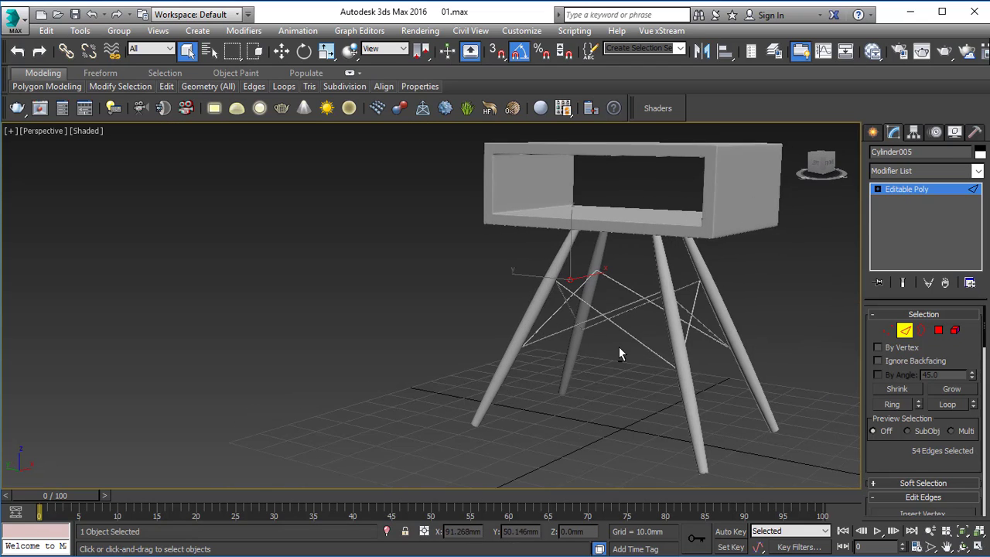
{"action": "key", "text": "z"}
{"action": "middle_click_drag", "start_coordinate": [511, 296], "coordinate": [488, 291], "text": "alt"}
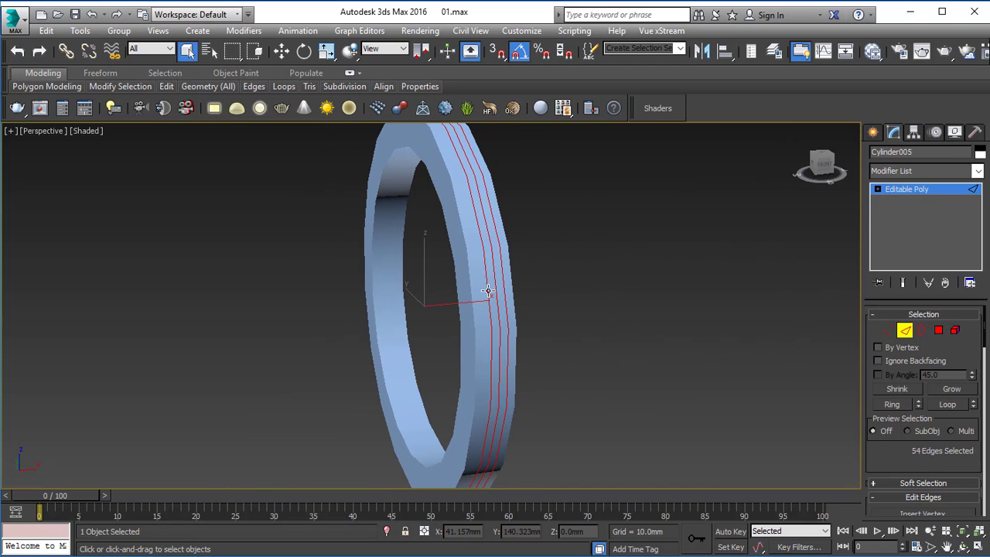
{"action": "key", "text": "ctrl+d"}
Show edged faces in the Perspective view and leave edge editing on the ring.
{"action": "key", "text": "F3"}
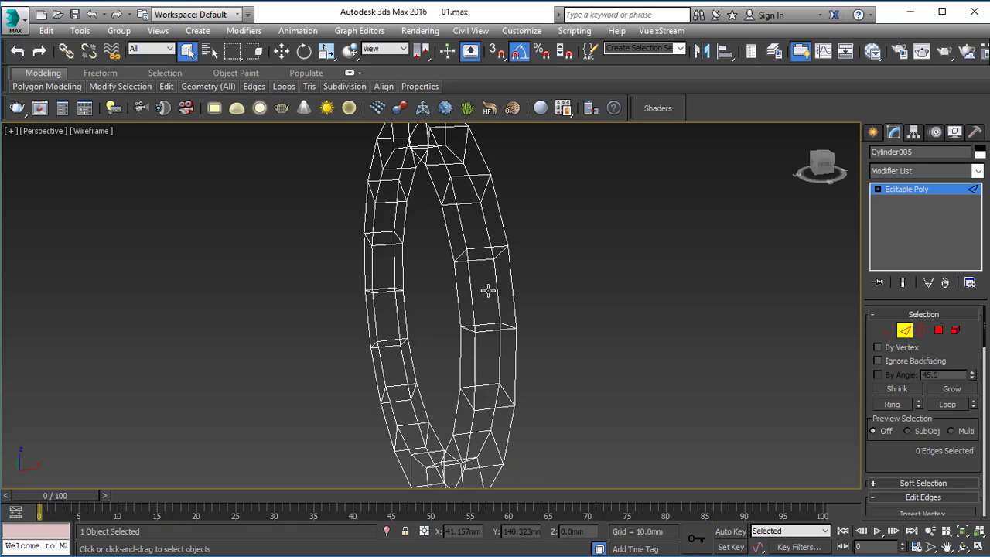
{"action": "key", "text": "F4"}
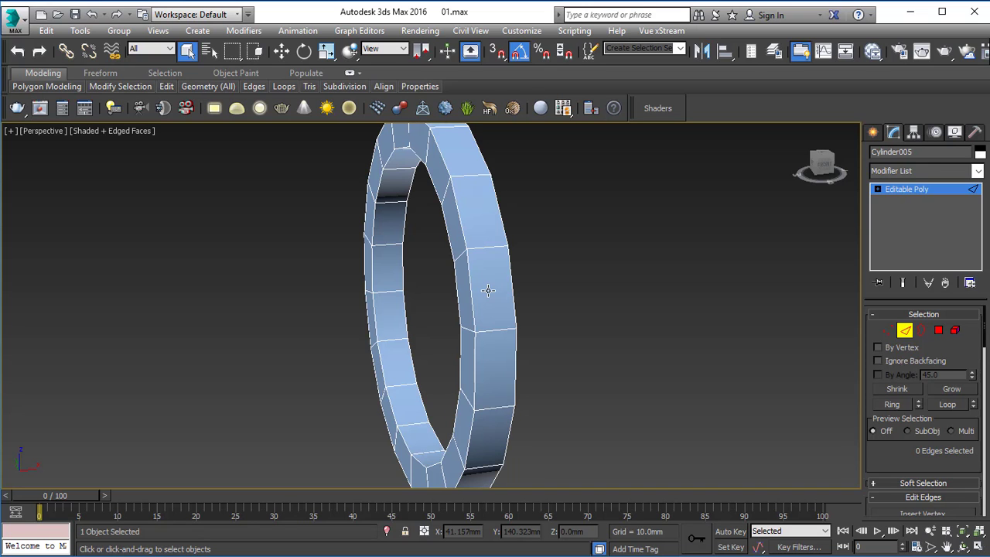
{"action": "left_click", "coordinate": [930, 188]}
{"action": "middle_click_drag", "start_coordinate": [396, 238], "coordinate": [497, 239], "text": "alt"}
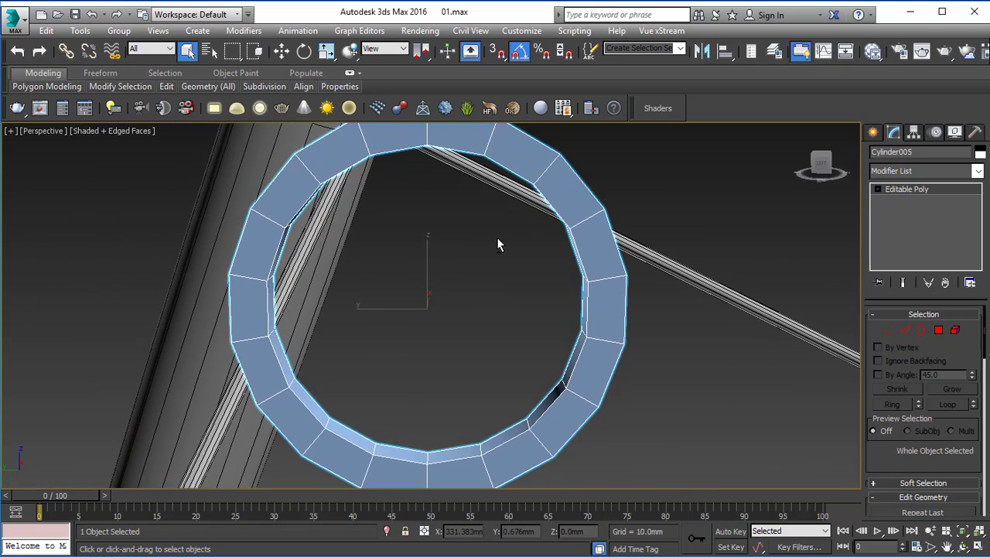
Move the ring clear of the brace rods in the Left view, to about Y 10.46 mm, Z 38.87 mm.
{"action": "key", "text": "alt+w"}
{"action": "scroll", "coordinate": [304, 398], "scroll_direction": "down", "scroll_amount": 5}
{"action": "scroll", "coordinate": [264, 425], "scroll_direction": "up", "scroll_amount": 2}
{"action": "key", "text": "alt+w"}
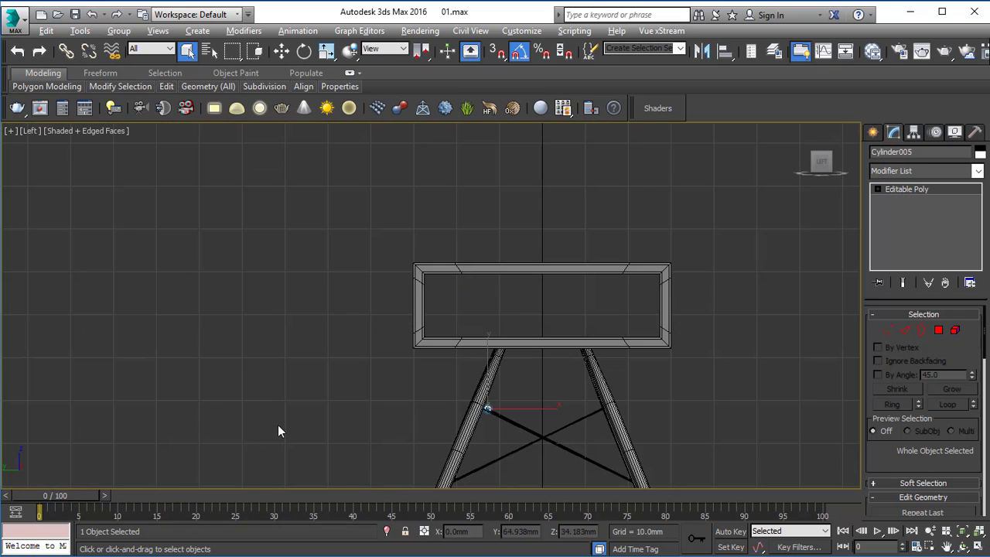
{"action": "key", "text": "z"}
{"action": "scroll", "coordinate": [574, 276], "scroll_direction": "down", "scroll_amount": 5}
{"action": "middle_click_drag", "start_coordinate": [569, 285], "coordinate": [426, 295]}
{"action": "key", "text": "w"}
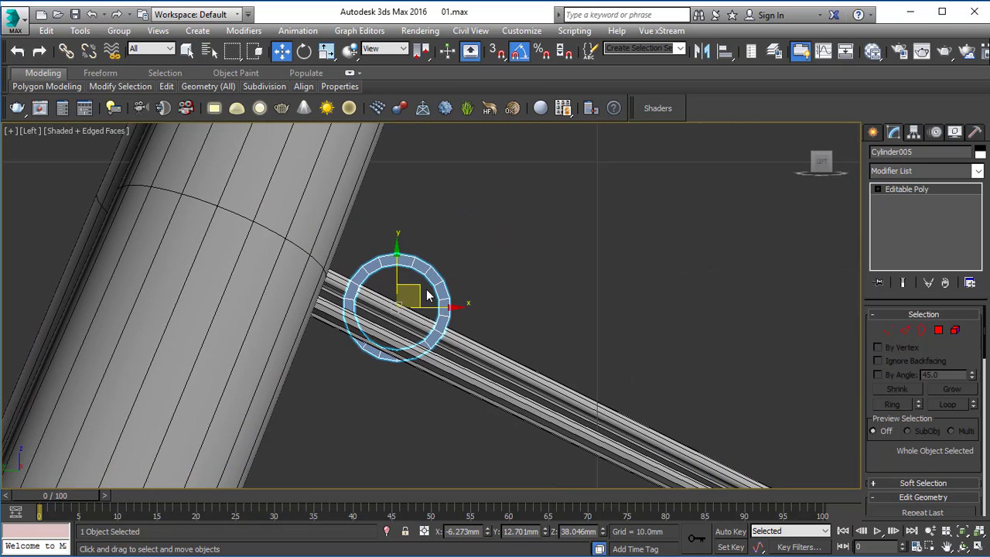
{"action": "left_click_drag", "start_coordinate": [427, 295], "coordinate": [594, 231]}
{"action": "key", "text": "f"}
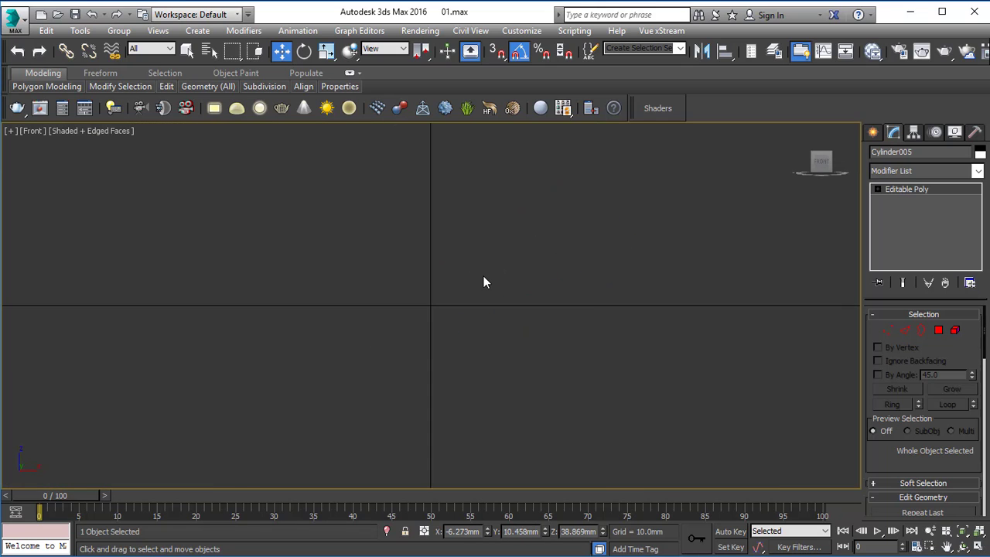
{"action": "key", "text": "z"}
{"action": "scroll", "coordinate": [483, 276], "scroll_direction": "down", "scroll_amount": 5}
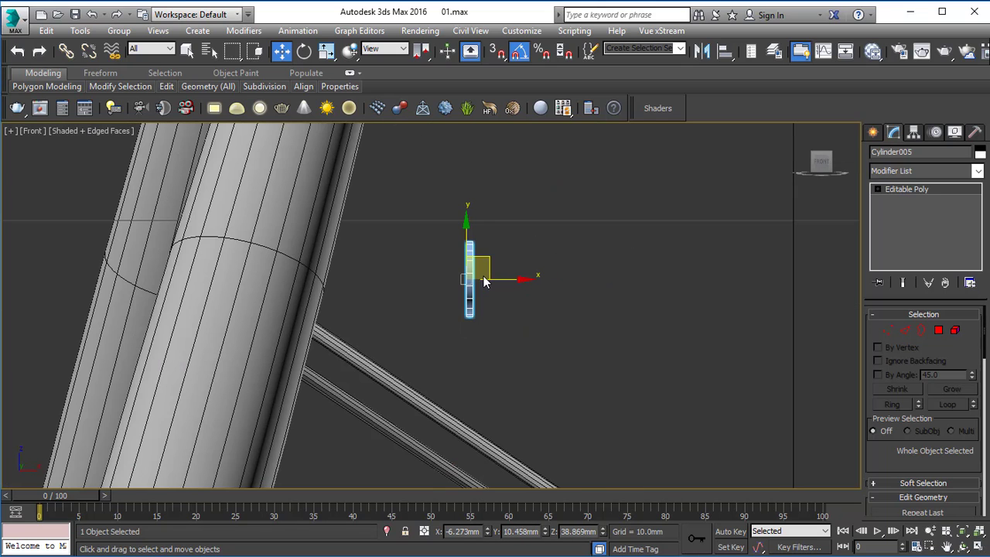
Flatten the ring's leg-facing side in the Left view by moving the outer vertices above and below into one vertical line.
{"action": "key", "text": "l"}
{"action": "middle_click_drag", "start_coordinate": [519, 249], "coordinate": [451, 292]}
{"action": "scroll", "coordinate": [452, 291], "scroll_direction": "up", "scroll_amount": 2}
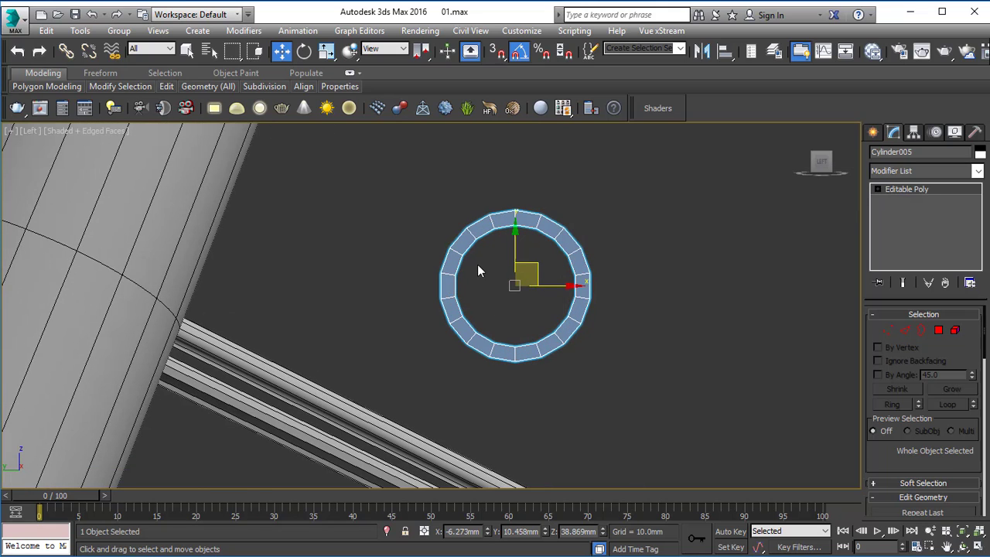
{"action": "middle_click_drag", "start_coordinate": [477, 268], "coordinate": [457, 272]}
{"action": "scroll", "coordinate": [443, 243], "scroll_direction": "up", "scroll_amount": 3}
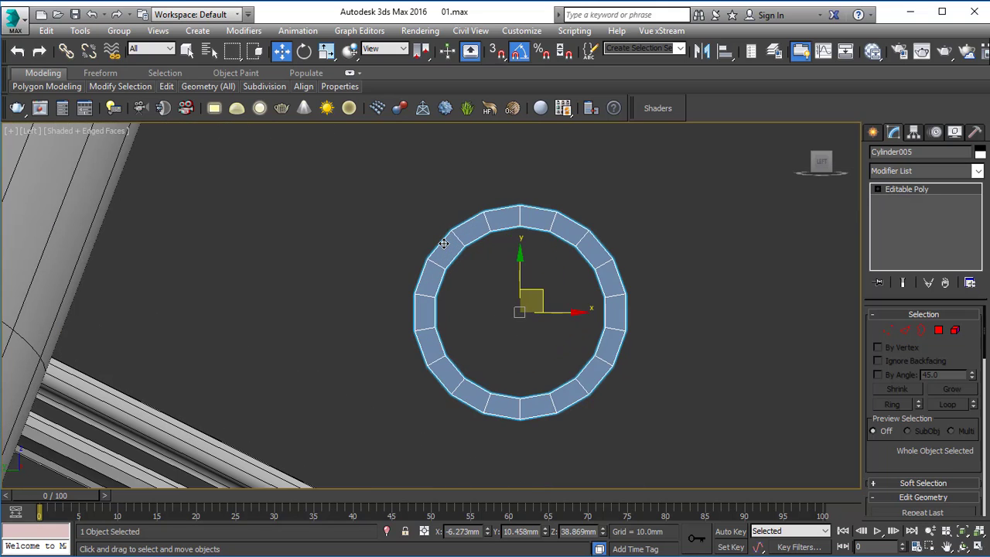
{"action": "key", "text": "1"}
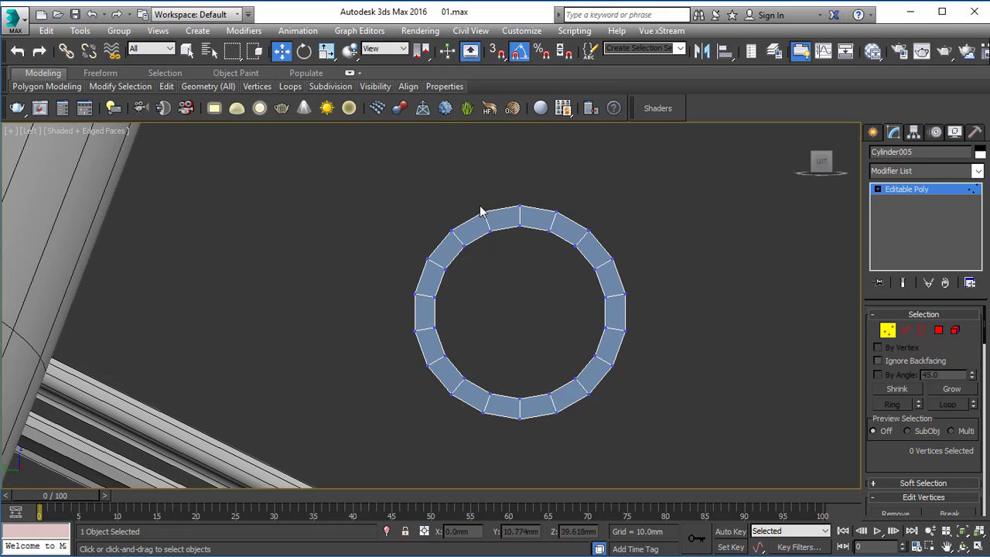
{"action": "left_click_drag", "start_coordinate": [479, 211], "coordinate": [499, 224]}
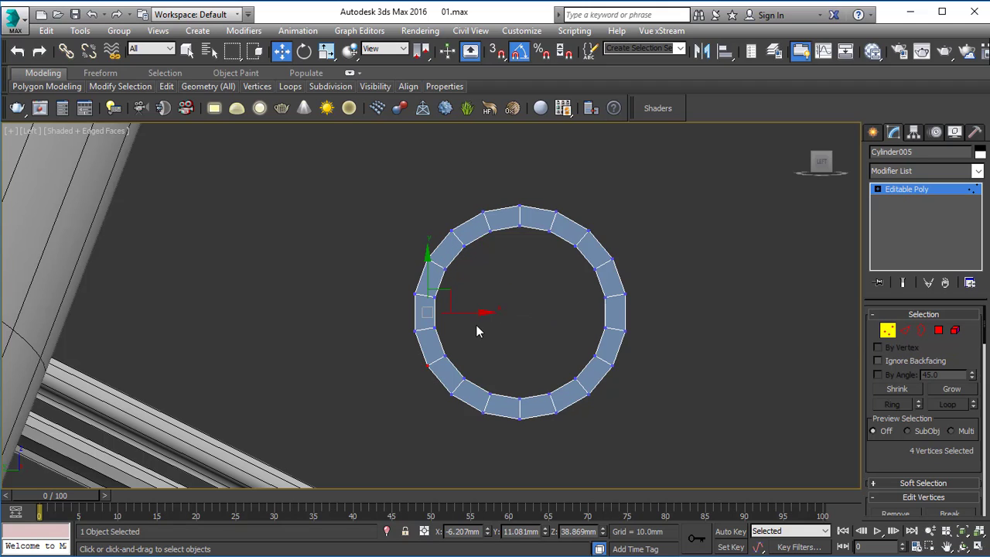
{"action": "left_click_drag", "start_coordinate": [479, 311], "coordinate": [469, 311]}
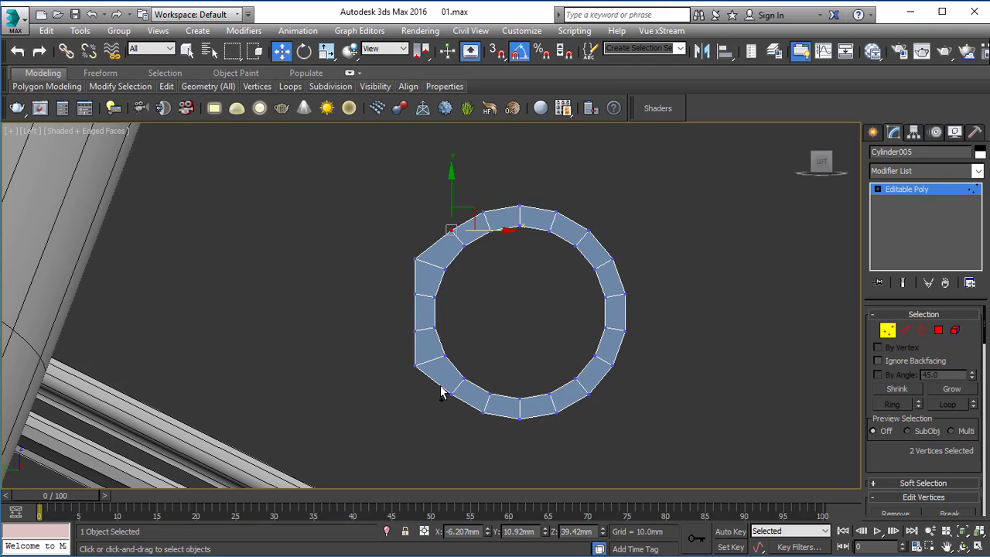
{"action": "left_click_drag", "start_coordinate": [505, 311], "coordinate": [470, 309]}
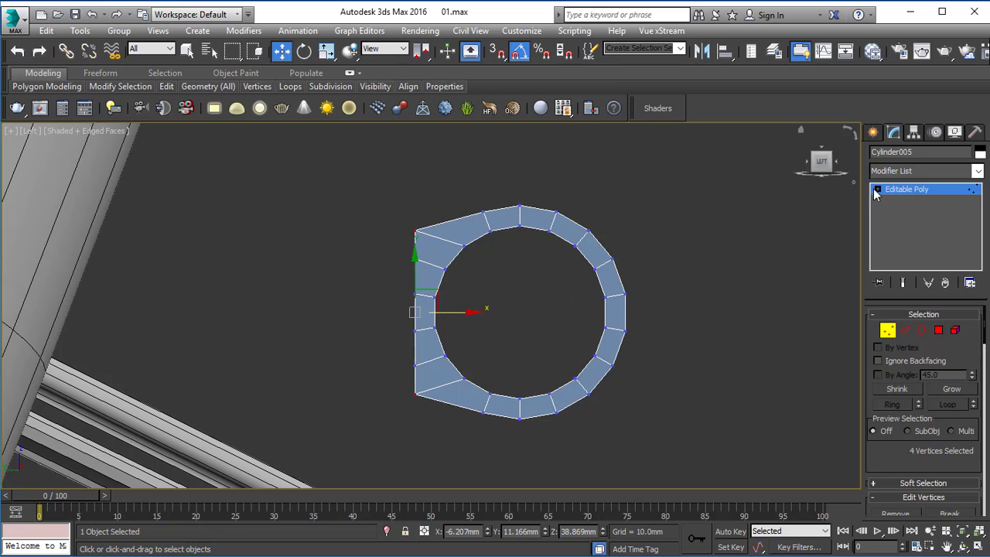
{"action": "left_click", "coordinate": [909, 190]}
Select the five polygons on the ring's flat side and extrude them 0.358 mm.
{"action": "key", "text": "p"}
{"action": "middle_click_drag", "start_coordinate": [599, 363], "coordinate": [749, 318], "text": "alt"}
{"action": "middle_click_drag", "start_coordinate": [749, 319], "coordinate": [489, 355]}
{"action": "middle_click_drag", "start_coordinate": [489, 356], "coordinate": [465, 267], "text": "alt"}
{"action": "key", "text": "4"}
{"action": "left_click", "coordinate": [480, 232]}
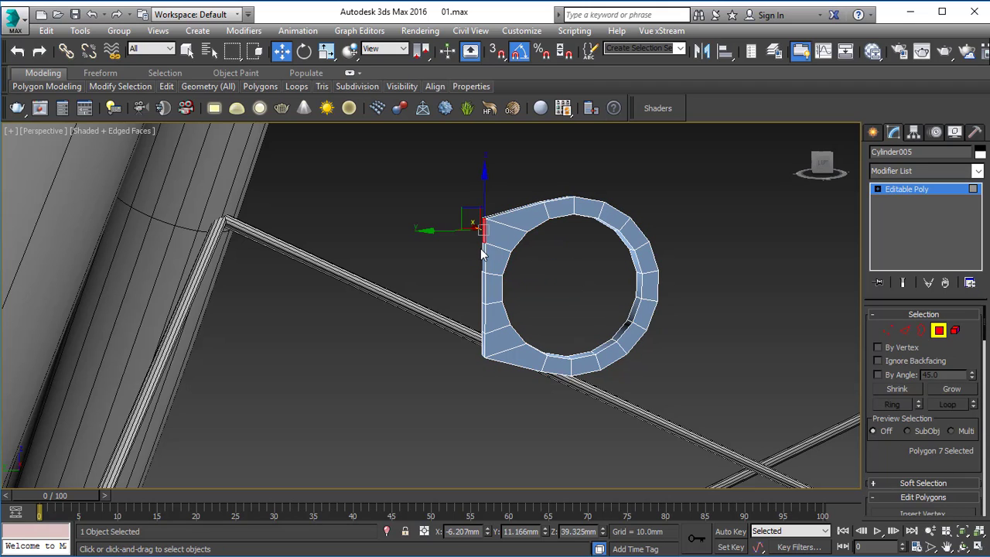
{"action": "key", "text": "q"}
{"action": "left_click", "coordinate": [481, 279], "text": "ctrl"}
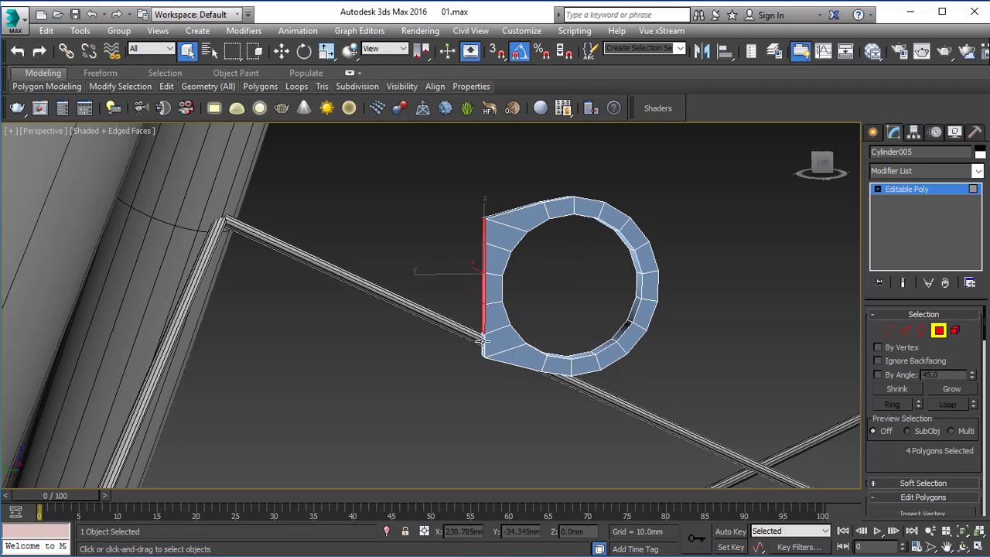
{"action": "scroll", "coordinate": [911, 488], "scroll_direction": "down", "scroll_amount": 5}
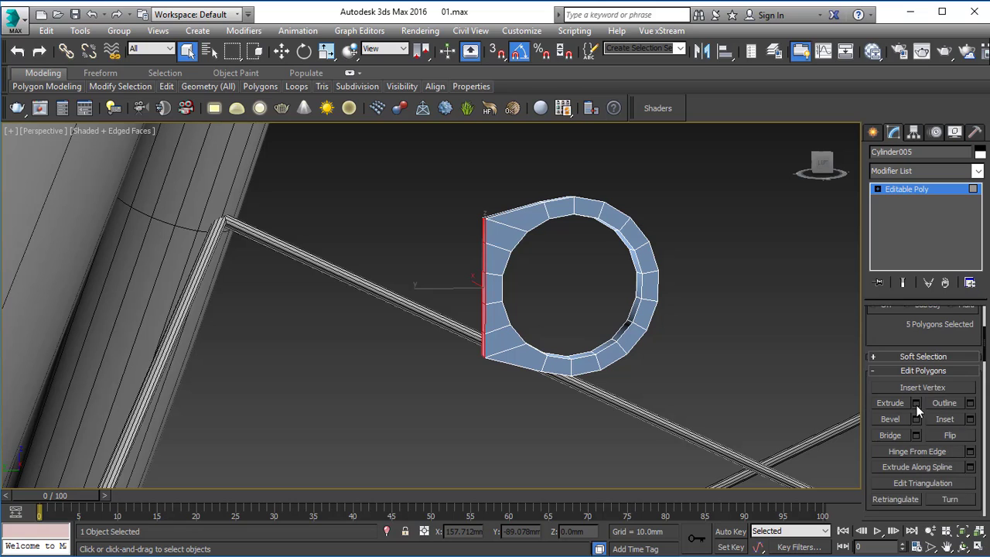
{"action": "left_click", "coordinate": [915, 403]}
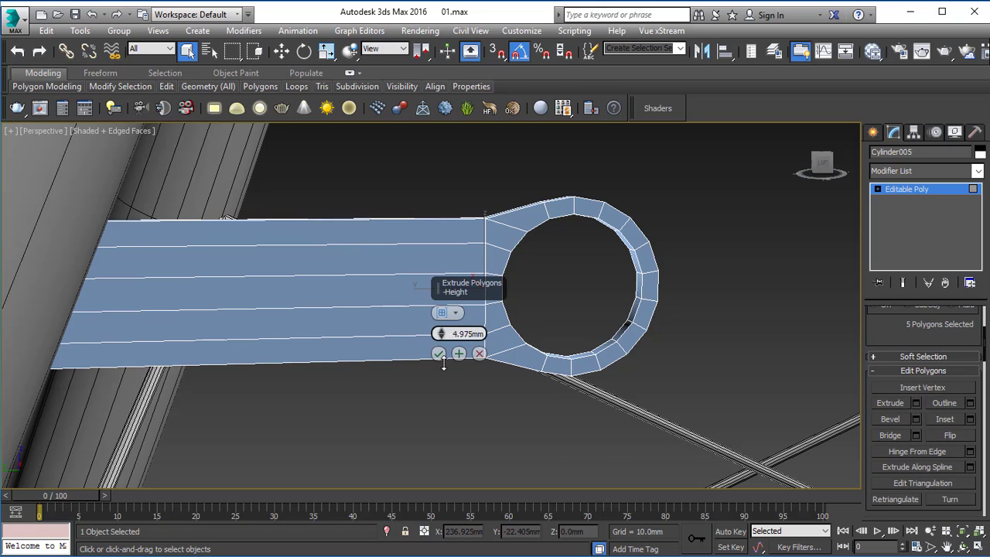
{"action": "mouse_move", "coordinate": [443, 363]}
{"action": "left_mouse_down"}
{"action": "mouse_move", "coordinate": [444, 408]}
{"action": "mouse_move", "coordinate": [445, 382]}
{"action": "left_mouse_up"}
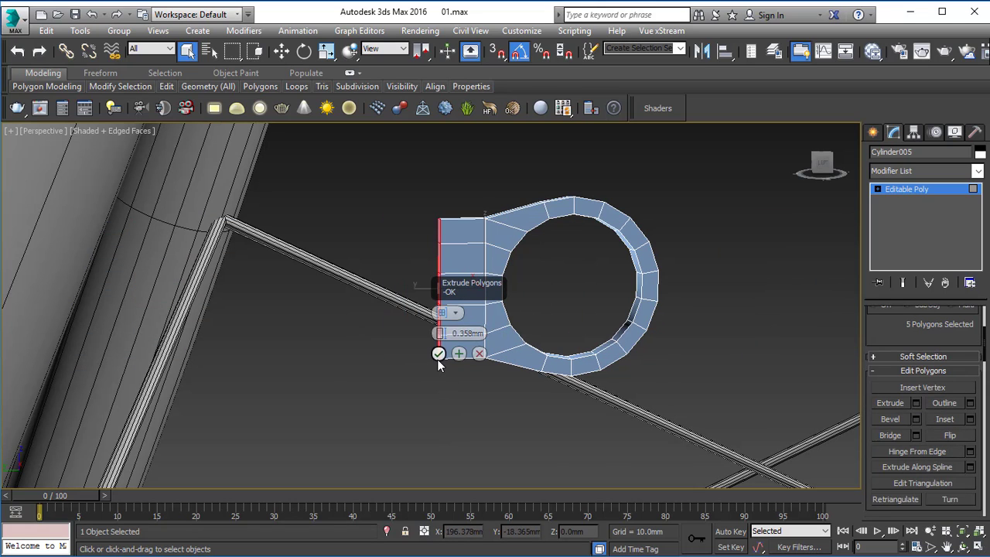
{"action": "left_click", "coordinate": [437, 353]}
Thin the new flange in the Left view by moving its outer face toward the ring, to about Y 11.26 mm.
{"action": "key", "text": "alt+w"}
{"action": "key", "text": "alt+w"}
{"action": "key", "text": "w"}
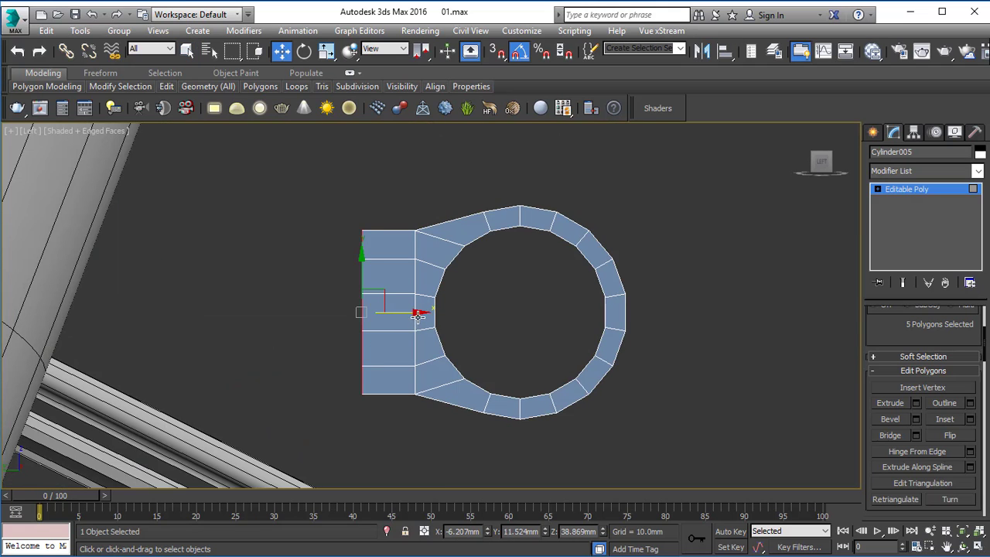
{"action": "left_click_drag", "start_coordinate": [418, 315], "coordinate": [462, 314]}
{"action": "key", "text": "alt+w"}
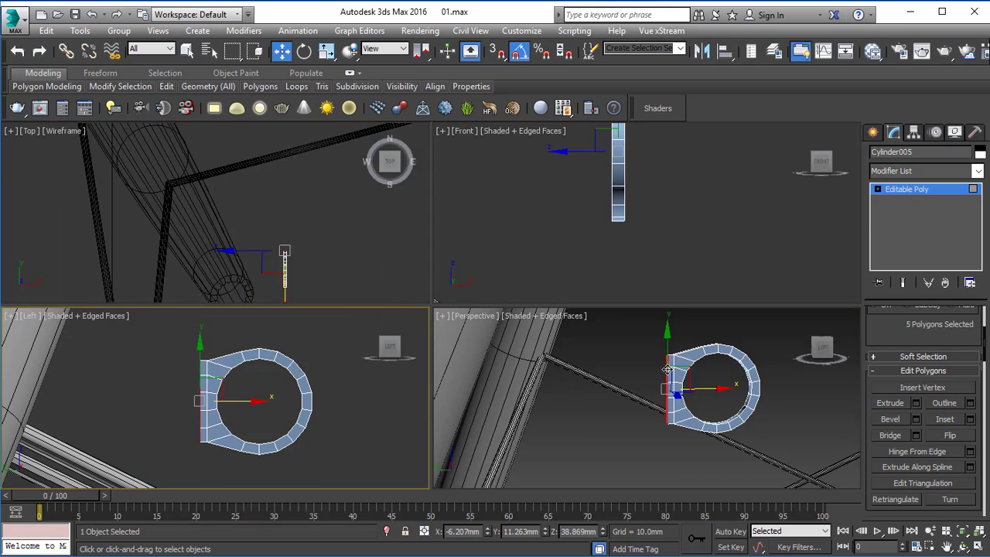
Select the five narrow polygons on each side of the flange and extrude them outward to widen it into a mounting plate.
{"action": "key", "text": "alt+w"}
{"action": "left_click", "coordinate": [475, 241]}
{"action": "key", "text": "q"}
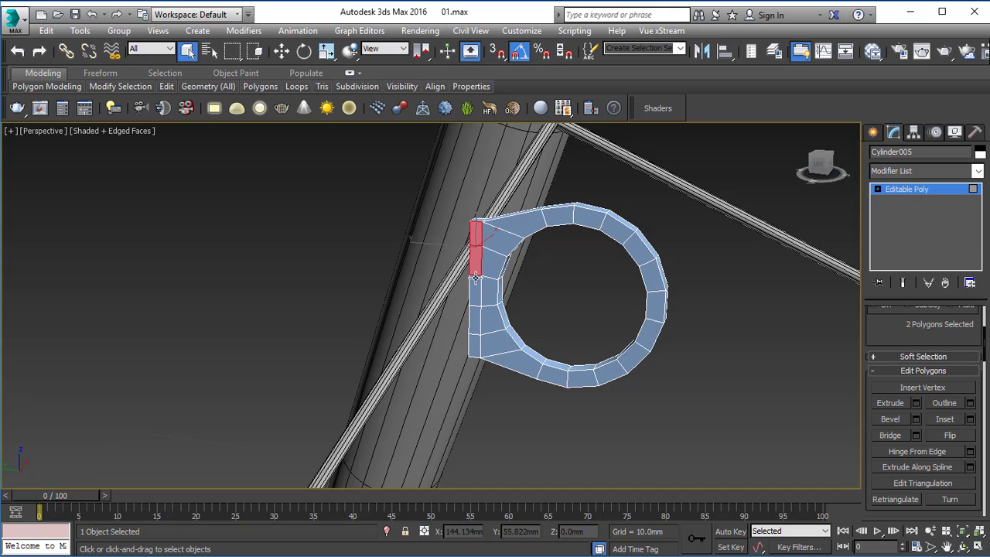
{"action": "middle_click_drag", "start_coordinate": [493, 338], "coordinate": [470, 246], "text": "alt"}
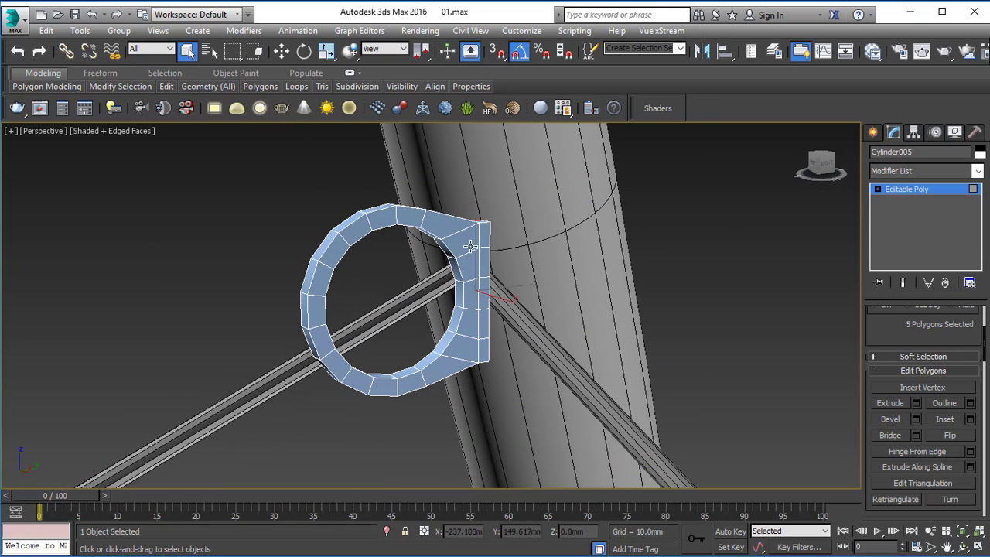
{"action": "left_click", "coordinate": [484, 348], "text": "ctrl"}
{"action": "middle_click_drag", "start_coordinate": [484, 348], "coordinate": [402, 325], "text": "alt"}
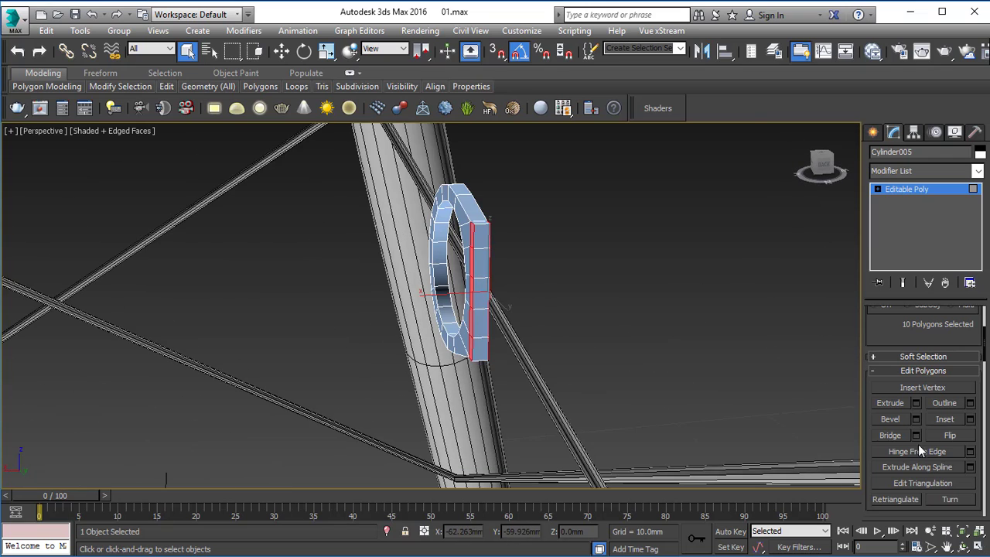
{"action": "left_click", "coordinate": [915, 404]}
{"action": "left_click", "coordinate": [439, 354]}
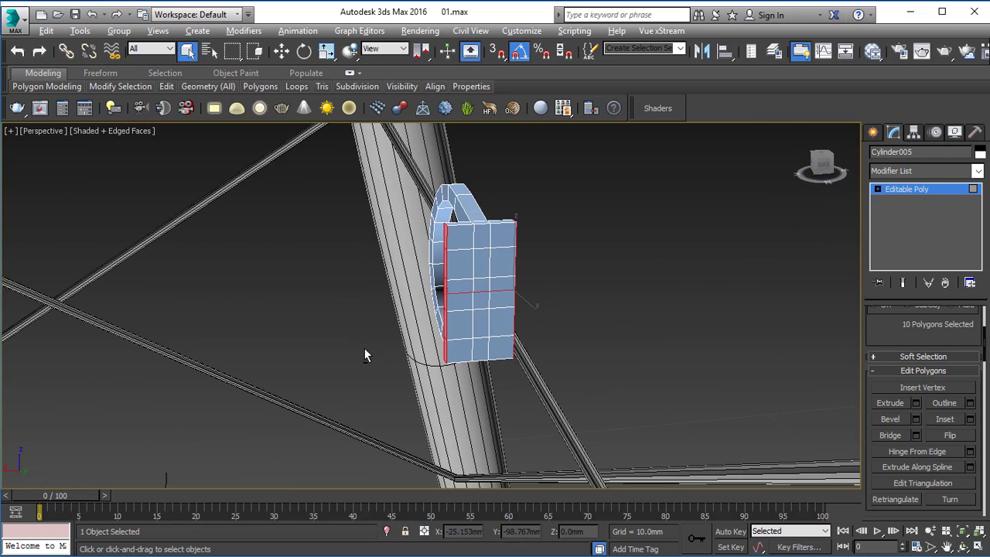
Move the plate's extruded side faces slightly along Y so the wings bend away from the ring, and leave polygon editing.
{"action": "key", "text": "w"}
{"action": "middle_click_drag", "start_coordinate": [364, 354], "coordinate": [475, 336], "text": "alt"}
{"action": "left_click_drag", "start_coordinate": [536, 280], "coordinate": [541, 279]}
{"action": "left_click", "coordinate": [936, 188]}
{"action": "left_click", "coordinate": [587, 202]}
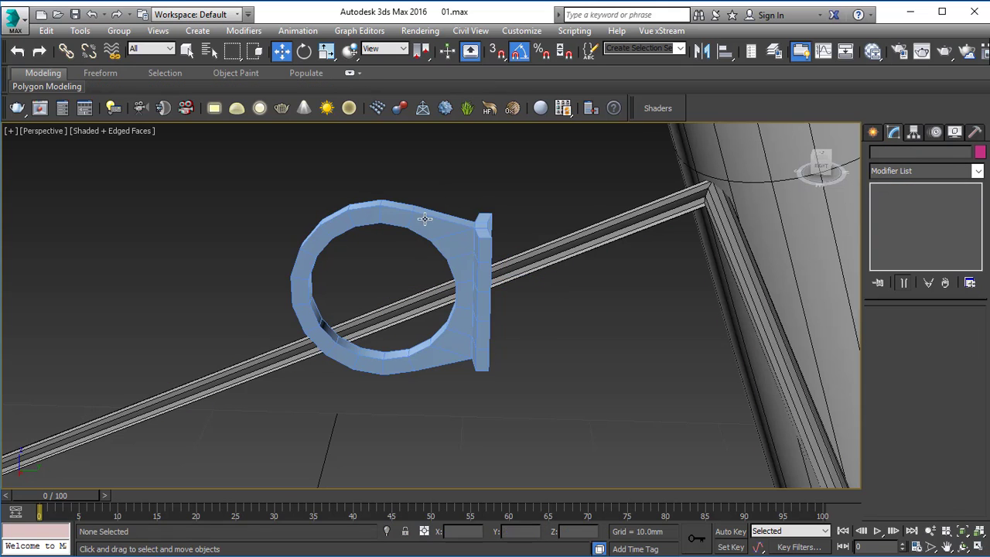
Use Swift Loop to add supporting edge loops close to the outer edge on both flat faces of the ring.
{"action": "left_click", "coordinate": [446, 219]}
{"action": "key", "text": "q"}
{"action": "middle_click_drag", "start_coordinate": [346, 227], "coordinate": [440, 271], "text": "alt"}
{"action": "scroll", "coordinate": [444, 271], "scroll_direction": "up", "scroll_amount": 3}
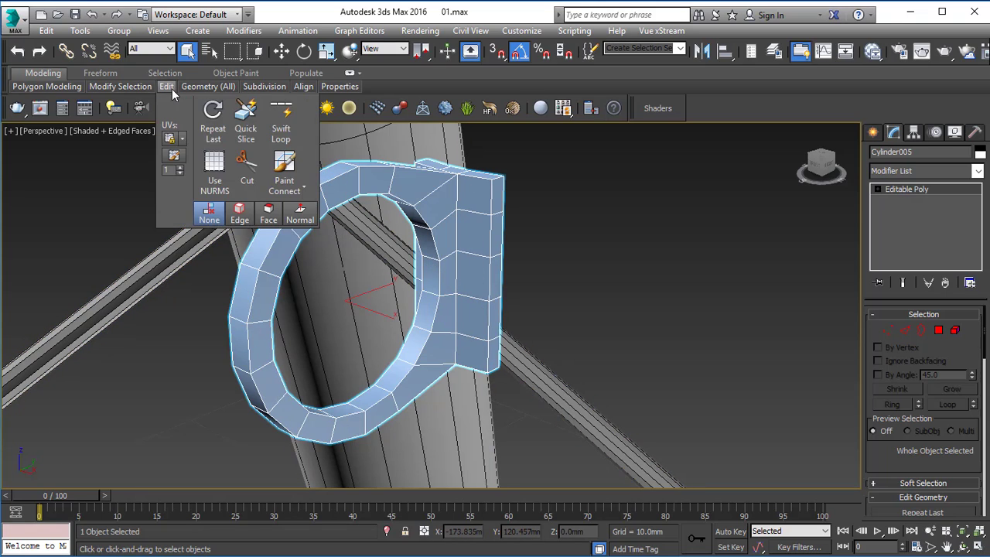
{"action": "mouse_move", "coordinate": [167, 86]}
{"action": "left_click", "coordinate": [283, 116]}
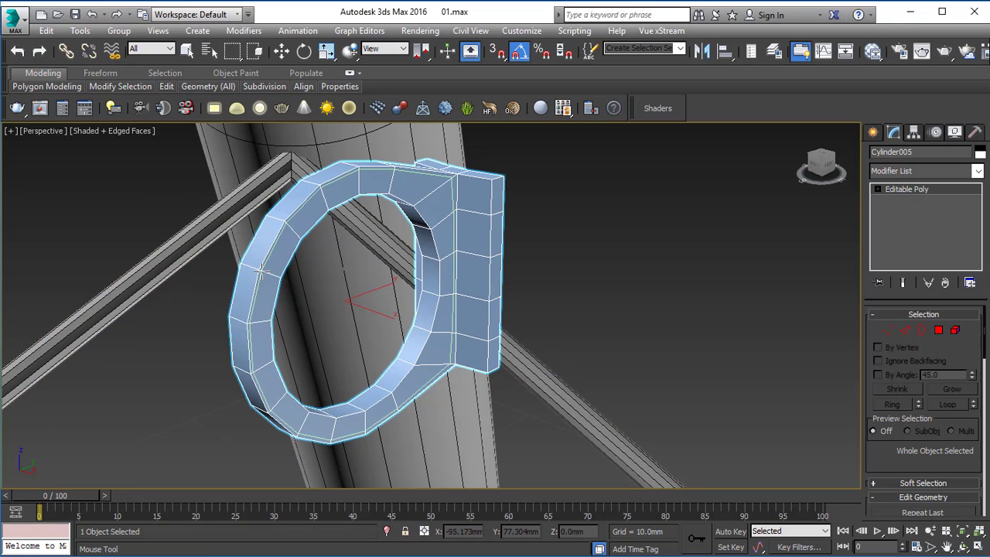
{"action": "left_click", "coordinate": [261, 271]}
{"action": "middle_click_drag", "start_coordinate": [233, 231], "coordinate": [367, 224], "text": "alt"}
{"action": "left_click", "coordinate": [410, 219]}
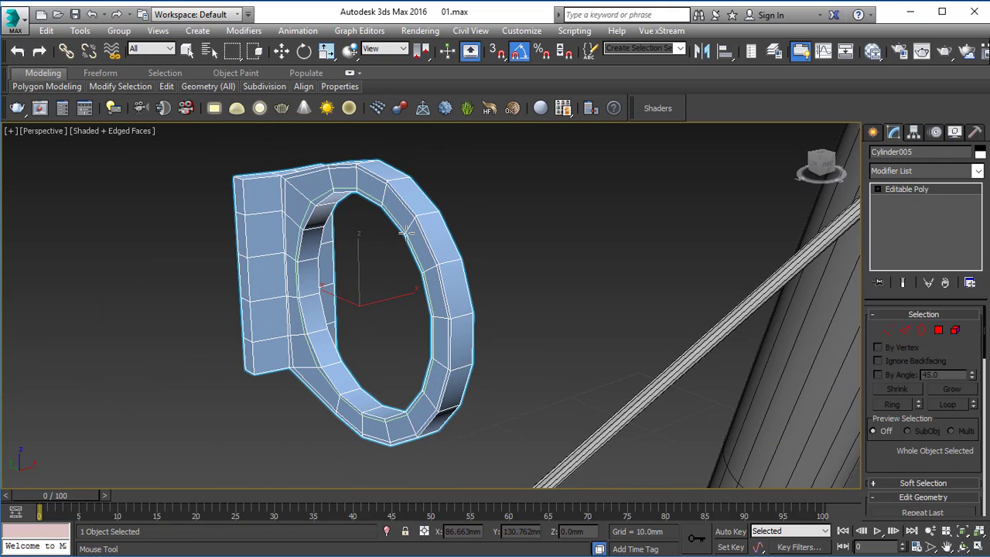
Add two supporting edge loops around the ring's outer rim, one close to each edge.
{"action": "middle_click_drag", "start_coordinate": [405, 232], "coordinate": [354, 229], "text": "alt"}
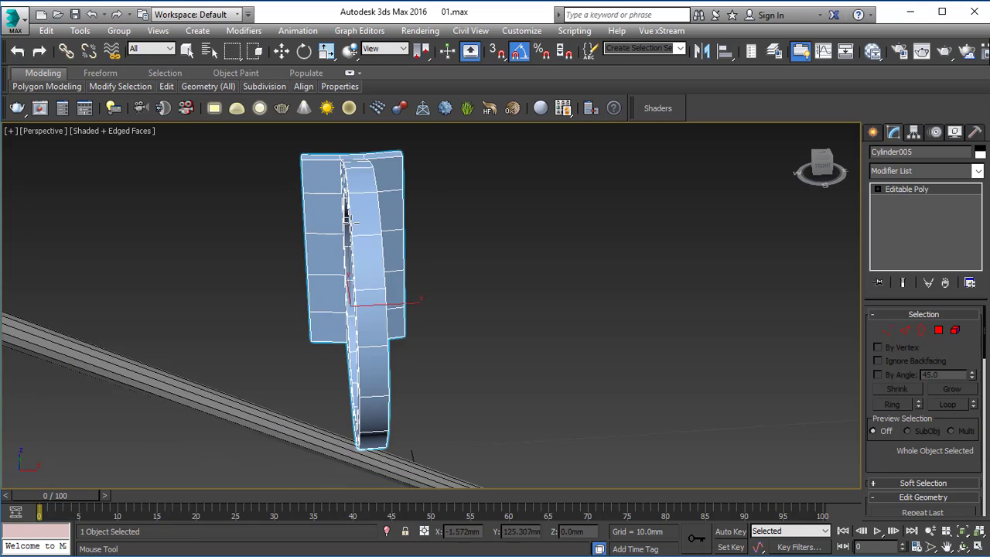
{"action": "scroll", "coordinate": [354, 230], "scroll_direction": "up", "scroll_amount": 3}
{"action": "left_click", "coordinate": [351, 242]}
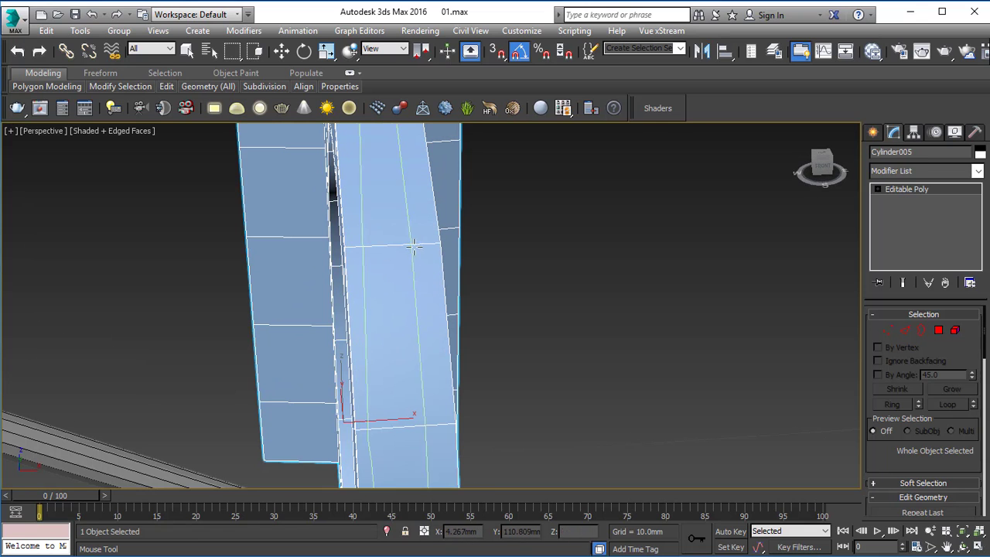
{"action": "left_click", "coordinate": [437, 241]}
Add supporting edge loops along the mounting plate's outer edges and its junction with the ring, and end Swift Loop.
{"action": "middle_click_drag", "start_coordinate": [436, 242], "coordinate": [545, 240], "text": "alt"}
{"action": "scroll", "coordinate": [374, 224], "scroll_direction": "down", "scroll_amount": 2}
{"action": "scroll", "coordinate": [353, 249], "scroll_direction": "down", "scroll_amount": 1}
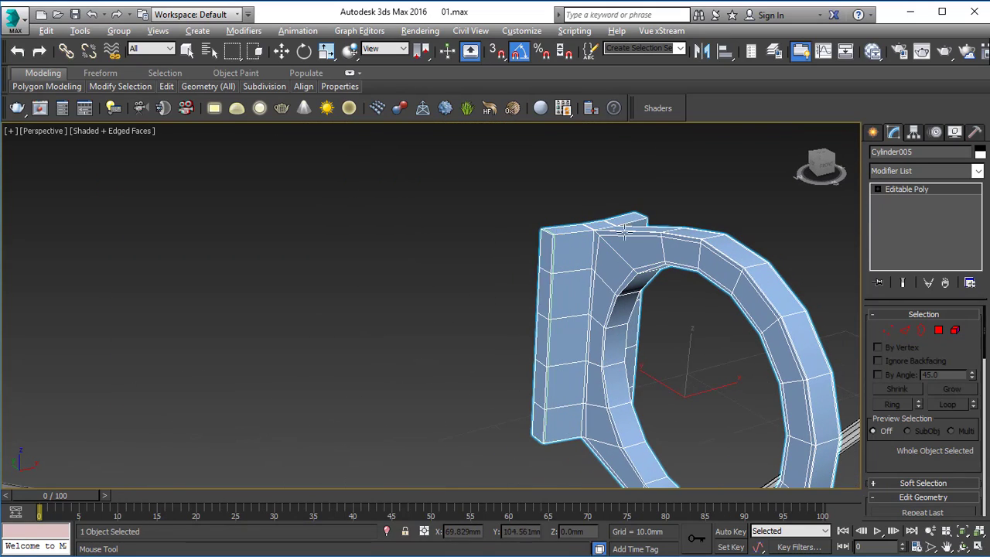
{"action": "middle_click_drag", "start_coordinate": [624, 232], "coordinate": [456, 290], "text": "alt"}
{"action": "scroll", "coordinate": [555, 259], "scroll_direction": "up", "scroll_amount": 4}
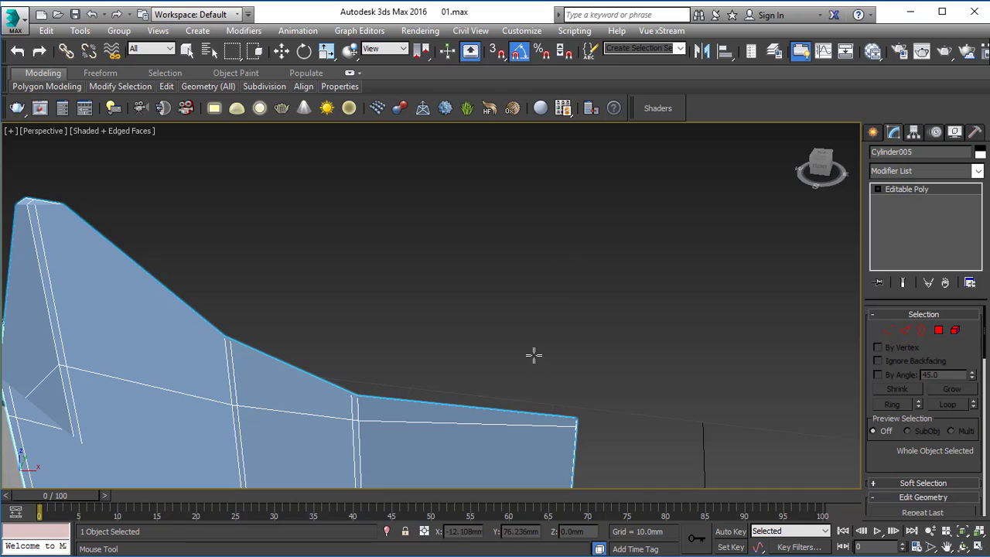
{"action": "scroll", "coordinate": [533, 354], "scroll_direction": "down", "scroll_amount": 4}
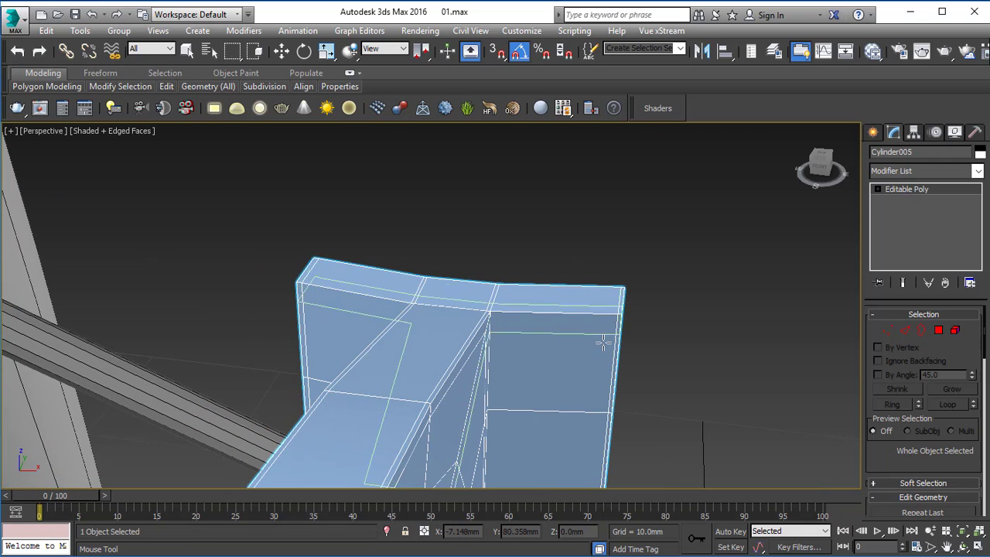
{"action": "middle_click_drag", "start_coordinate": [603, 342], "coordinate": [380, 389], "text": "alt"}
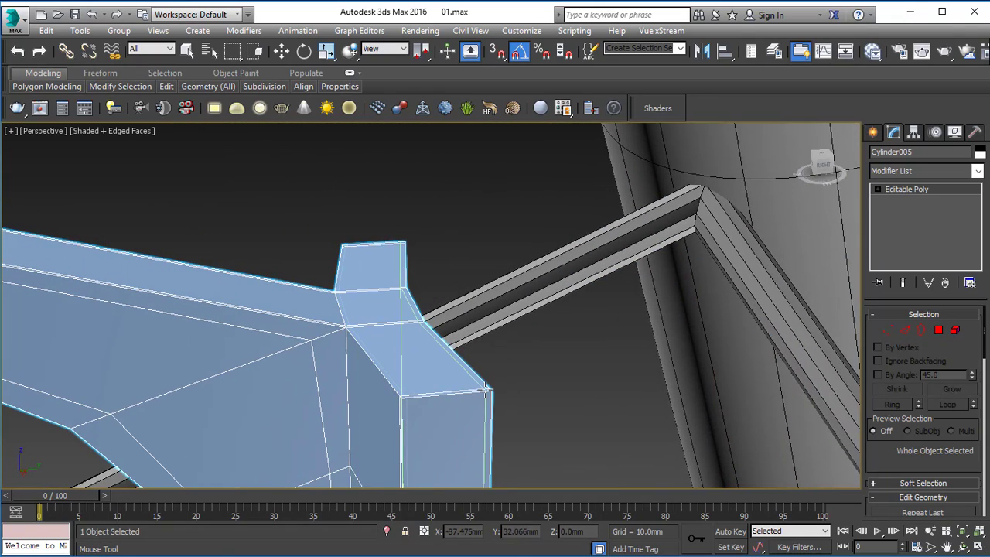
{"action": "key", "text": "w"}
{"action": "middle_click_drag", "start_coordinate": [519, 393], "coordinate": [833, 204], "text": "alt"}
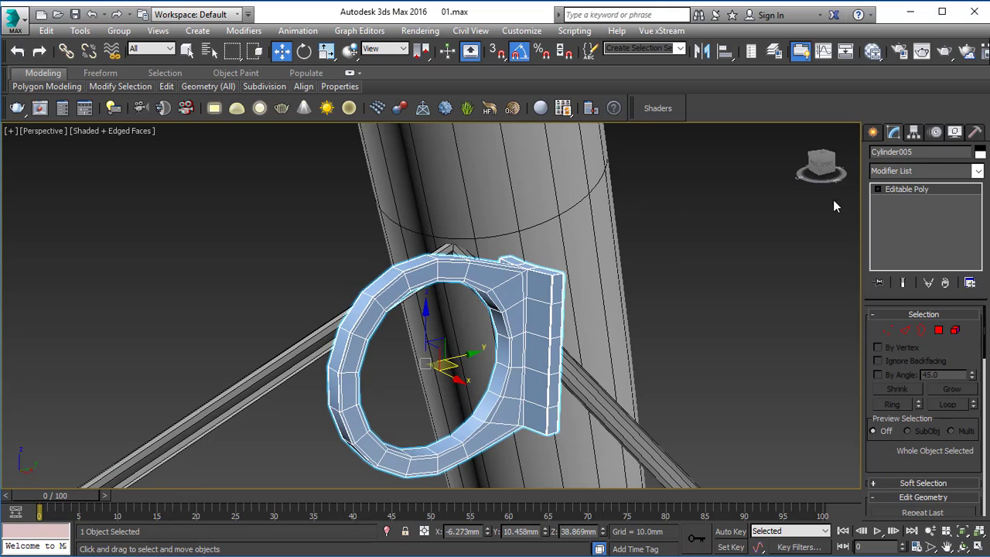
Apply a TurboSmooth modifier with 2 iterations to the ring connector and turn off edged faces.
{"action": "left_click", "coordinate": [906, 170]}
{"action": "key", "text": "t"}
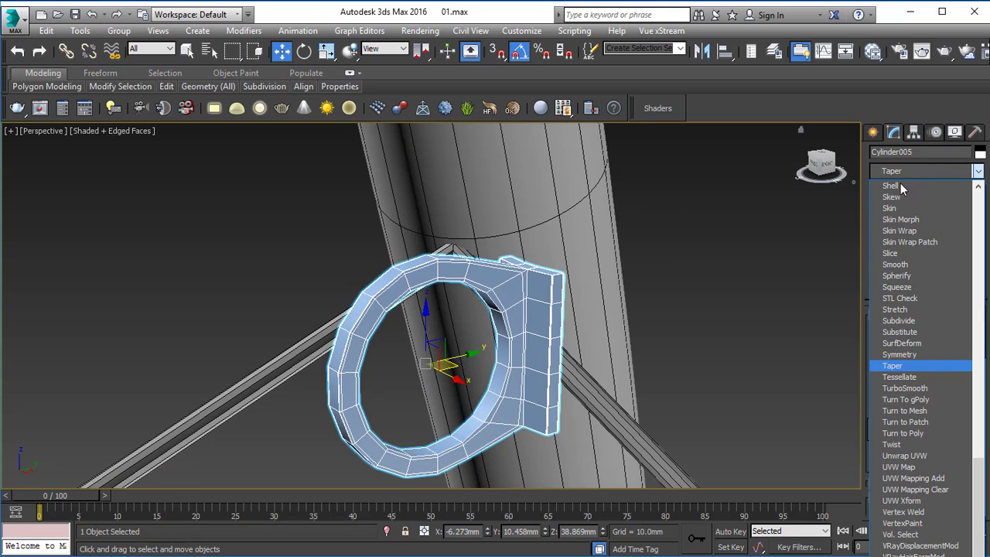
{"action": "left_click", "coordinate": [904, 388]}
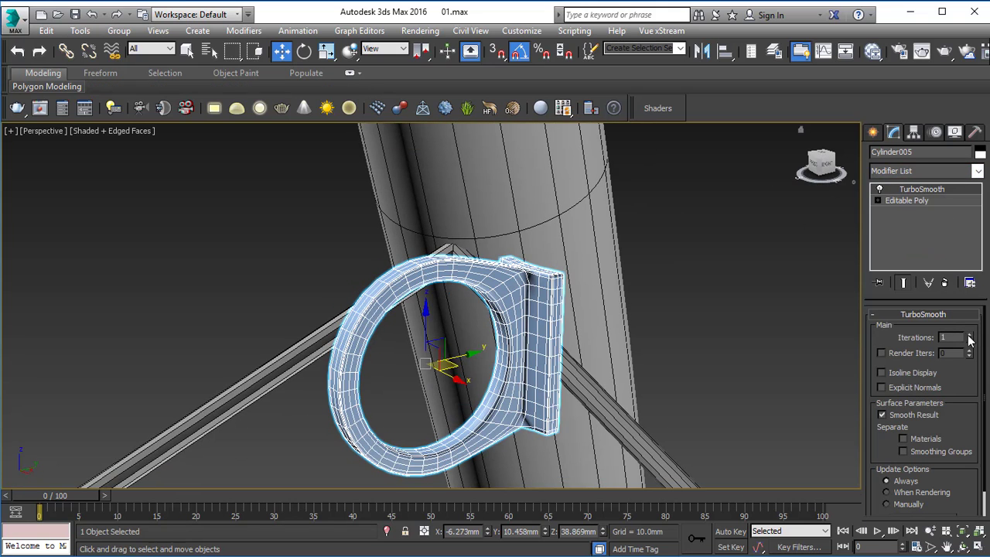
{"action": "left_click", "coordinate": [969, 335]}
{"action": "left_click", "coordinate": [701, 325]}
{"action": "key", "text": "F4"}
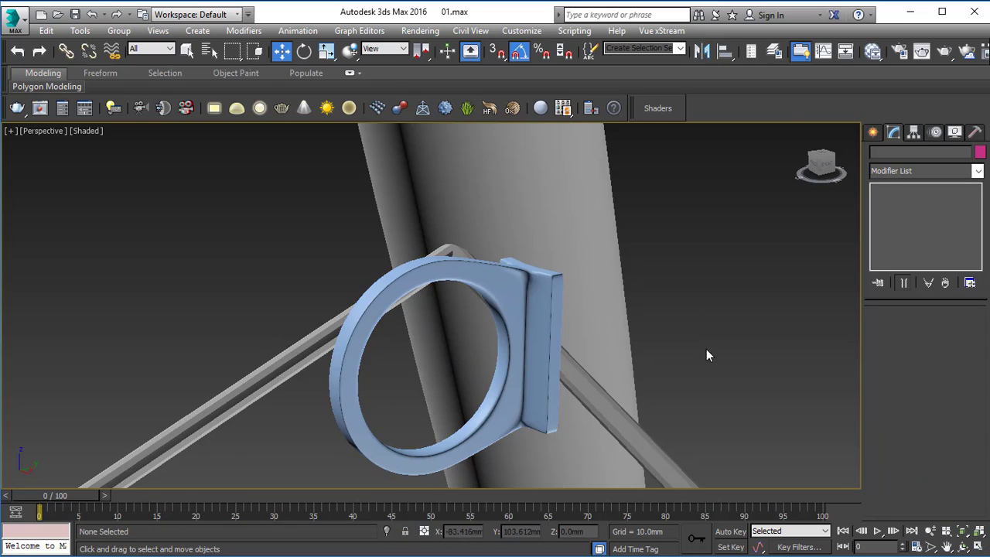
{"action": "key", "text": "super"}
{"action": "left_click", "coordinate": [732, 261]}
Assign the Default VRayMtl material to the ring connector in the Slate Material Editor and close the editor.
{"action": "middle_click_drag", "start_coordinate": [420, 275], "coordinate": [490, 266], "text": "alt"}
{"action": "left_click", "coordinate": [428, 263]}
{"action": "key", "text": "m"}
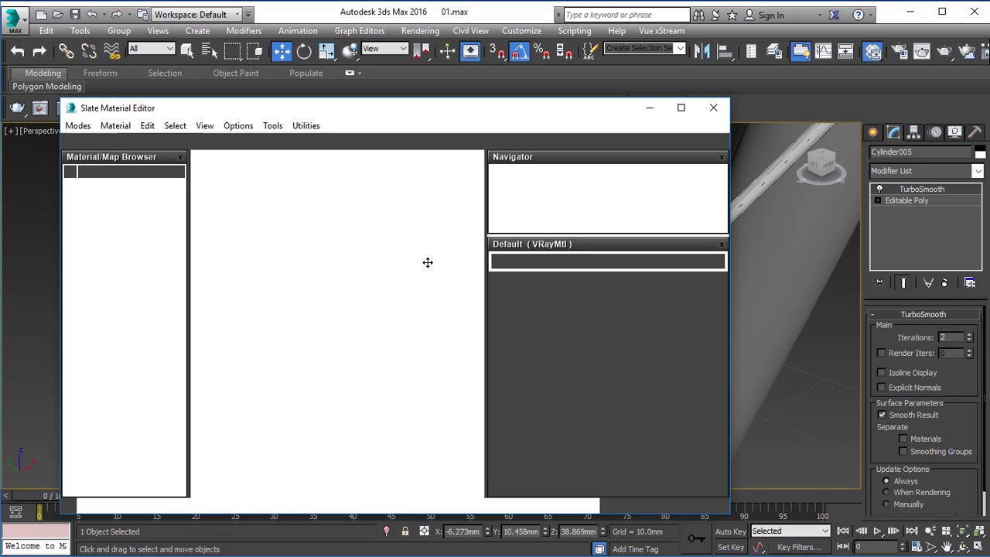
{"action": "left_click", "coordinate": [122, 143]}
{"action": "left_click", "coordinate": [720, 105]}
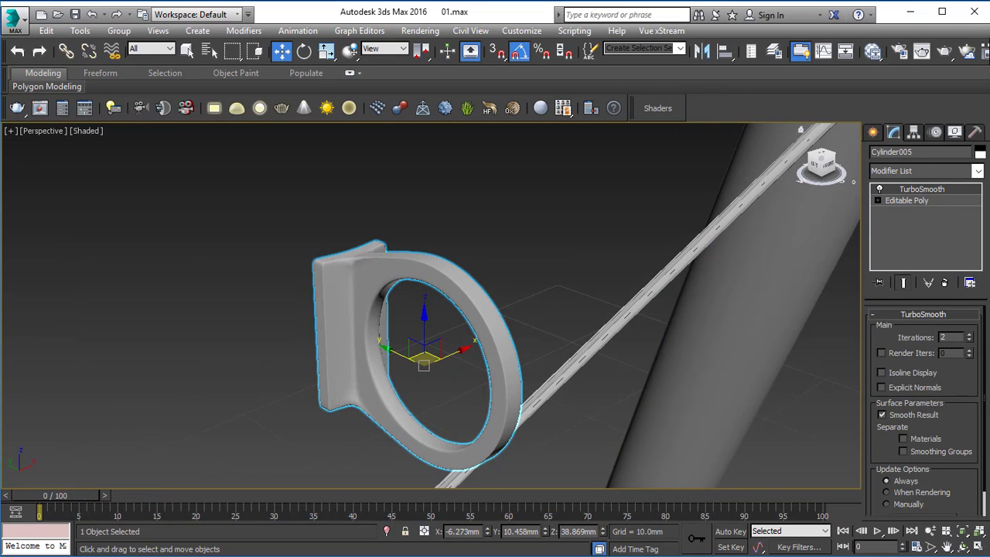
Set the ring connector's object color to black.
{"action": "left_click", "coordinate": [979, 152]}
{"action": "left_click", "coordinate": [557, 294]}
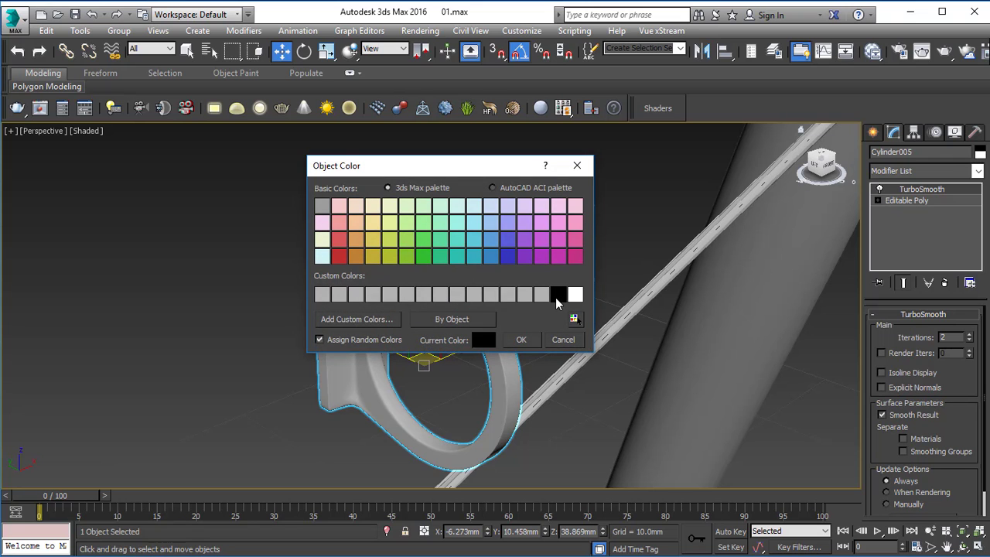
{"action": "left_click", "coordinate": [521, 339]}
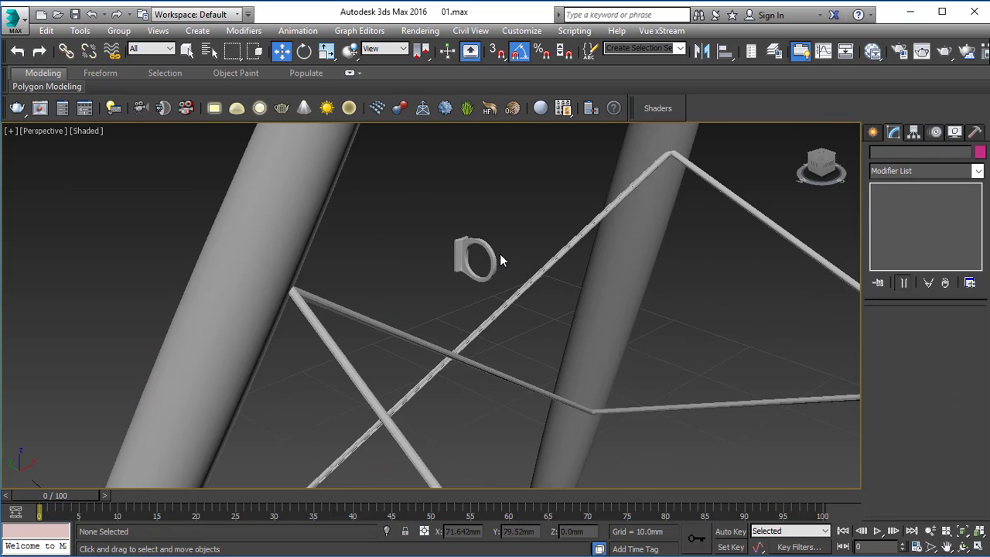
Clone the ring connector as an instance in the Top view, placing it near the brace corner at about X -10.55 mm, Y 14.74 mm.
{"action": "left_click", "coordinate": [492, 257]}
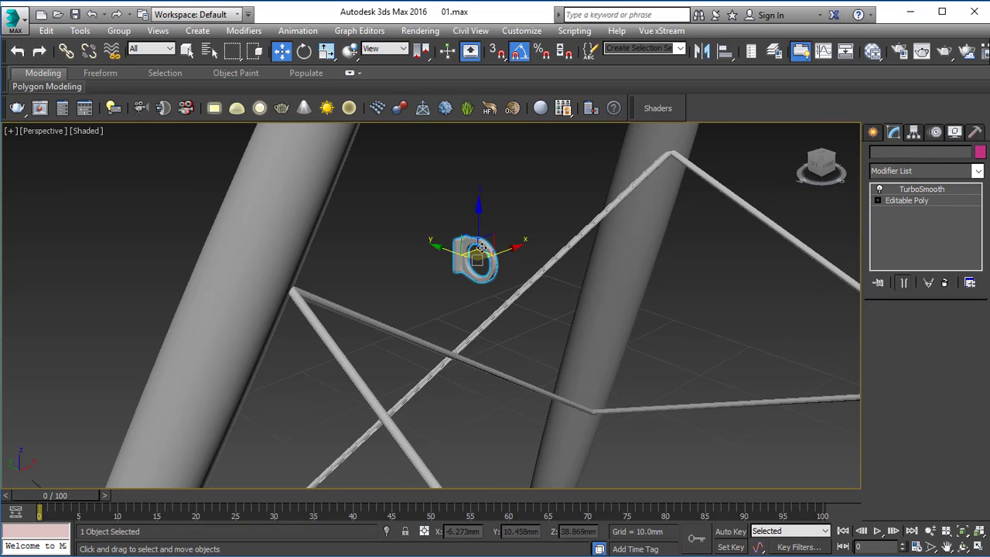
{"action": "key", "text": "alt+w"}
{"action": "middle_click", "coordinate": [174, 219]}
{"action": "key", "text": "alt+w"}
{"action": "scroll", "coordinate": [314, 231], "scroll_direction": "down", "scroll_amount": 5}
{"action": "scroll", "coordinate": [410, 317], "scroll_direction": "down", "scroll_amount": 2}
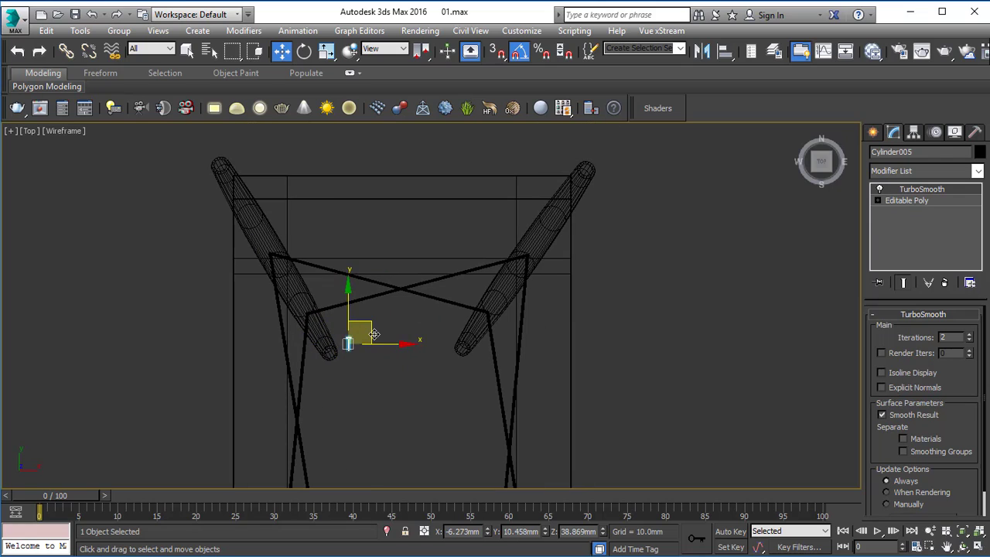
{"action": "mouse_move", "coordinate": [375, 331]}
{"action": "left_mouse_down"}
{"action": "mouse_move", "coordinate": [722, 305]}
{"action": "mouse_move", "coordinate": [478, 340]}
{"action": "mouse_move", "coordinate": [336, 331]}
{"action": "mouse_move", "coordinate": [337, 298]}
{"action": "left_mouse_up"}
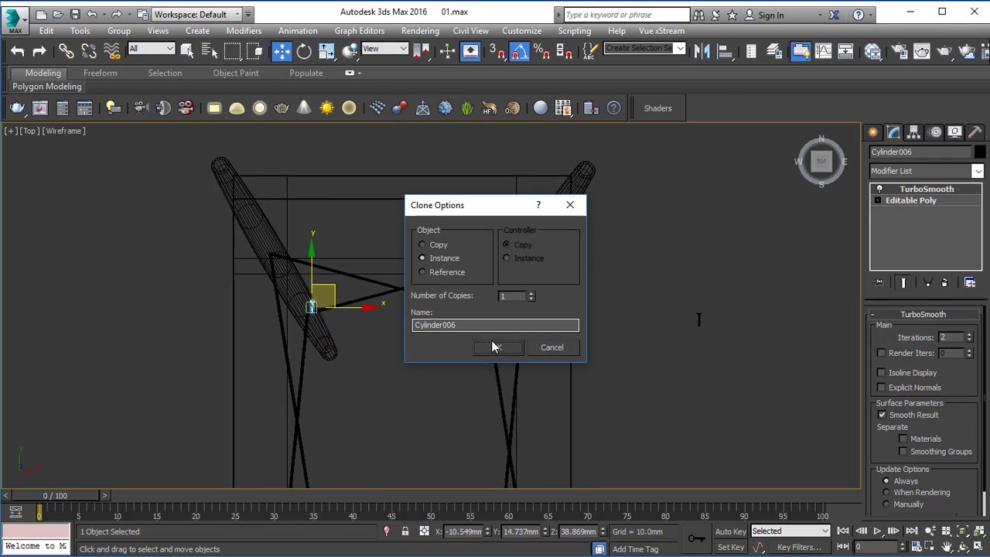
{"action": "left_click", "coordinate": [492, 341]}
Shift the cloned connector in the Top view onto the corner where the braces meet the leg, about X -11.1 mm, Y 14.0 mm.
{"action": "key", "text": "alt+w"}
{"action": "middle_click", "coordinate": [639, 401]}
{"action": "key", "text": "alt+w"}
{"action": "scroll", "coordinate": [311, 287], "scroll_direction": "up", "scroll_amount": 3}
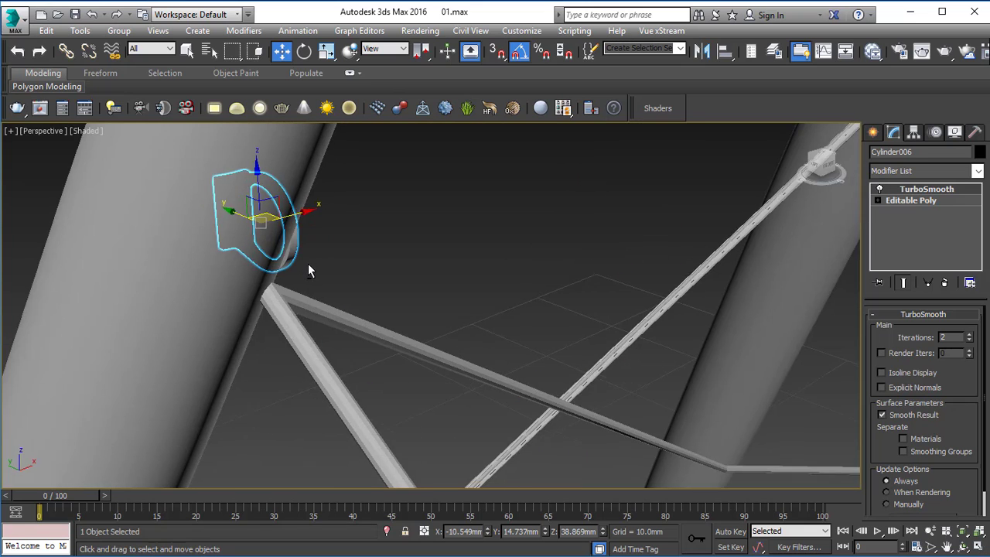
{"action": "middle_click_drag", "start_coordinate": [308, 264], "coordinate": [334, 342], "text": "alt"}
{"action": "key", "text": "alt+w"}
{"action": "middle_click", "coordinate": [208, 263]}
{"action": "key", "text": "alt+w"}
{"action": "scroll", "coordinate": [322, 344], "scroll_direction": "up", "scroll_amount": 4}
{"action": "left_click_drag", "start_coordinate": [332, 249], "coordinate": [301, 258]}
{"action": "scroll", "coordinate": [312, 273], "scroll_direction": "up", "scroll_amount": 3}
Rotate the cloned connector about 45 degrees in the Top view so its plate faces the leg, and return to the Perspective view.
{"action": "key", "text": "e"}
{"action": "middle_click_drag", "start_coordinate": [312, 284], "coordinate": [323, 279]}
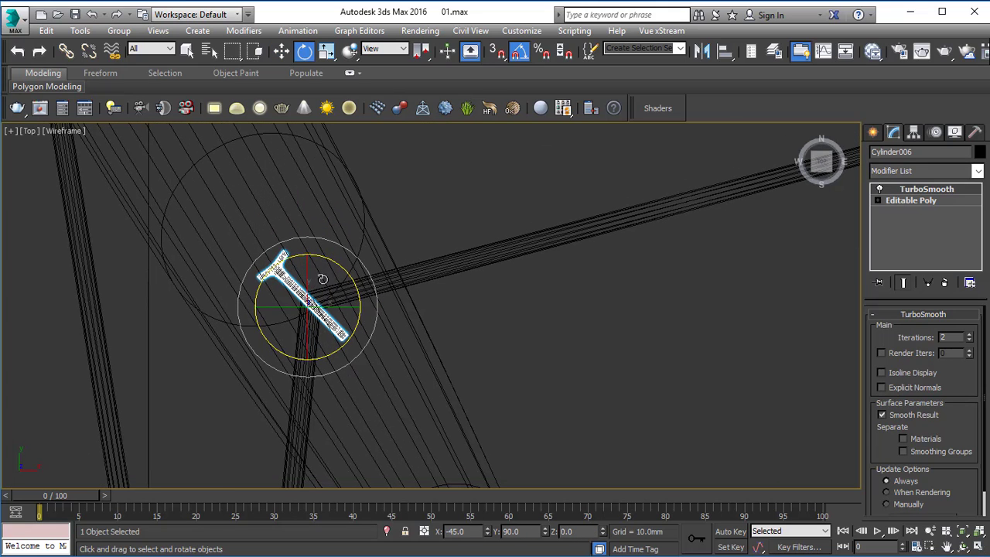
{"action": "left_click_drag", "start_coordinate": [337, 264], "coordinate": [345, 266]}
{"action": "key", "text": "w"}
{"action": "key", "text": "p"}
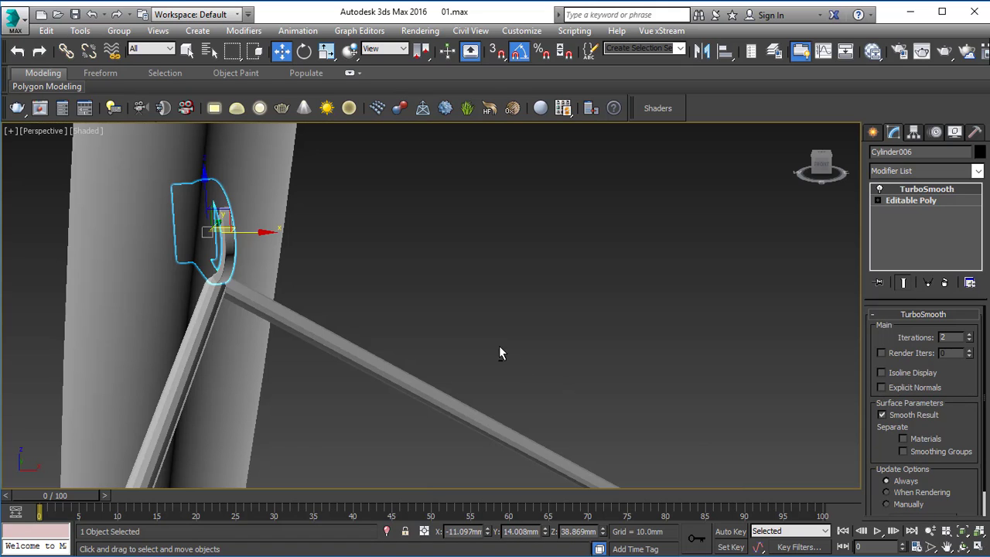
Lower the cloned ring connector to about Z 38.1 mm and shift it along Y to about 12.9 mm, beside the leg.
{"action": "left_click_drag", "start_coordinate": [236, 187], "coordinate": [242, 243]}
{"action": "middle_click_drag", "start_coordinate": [242, 242], "coordinate": [276, 269], "text": "alt"}
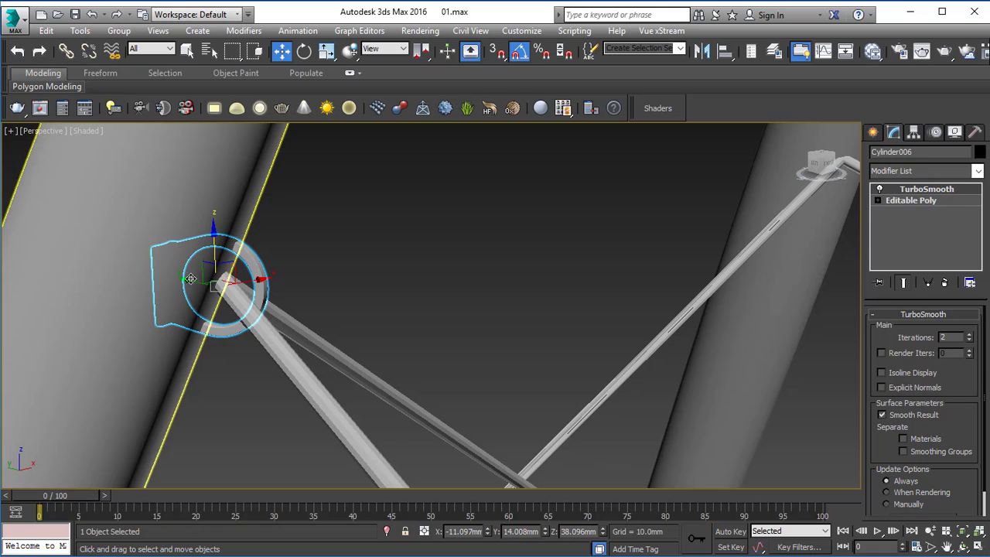
{"action": "left_click_drag", "start_coordinate": [190, 278], "coordinate": [239, 291]}
Rotate the cloned connector 20 degrees about its local Z axis so its plate follows the leg's slant.
{"action": "key", "text": "e"}
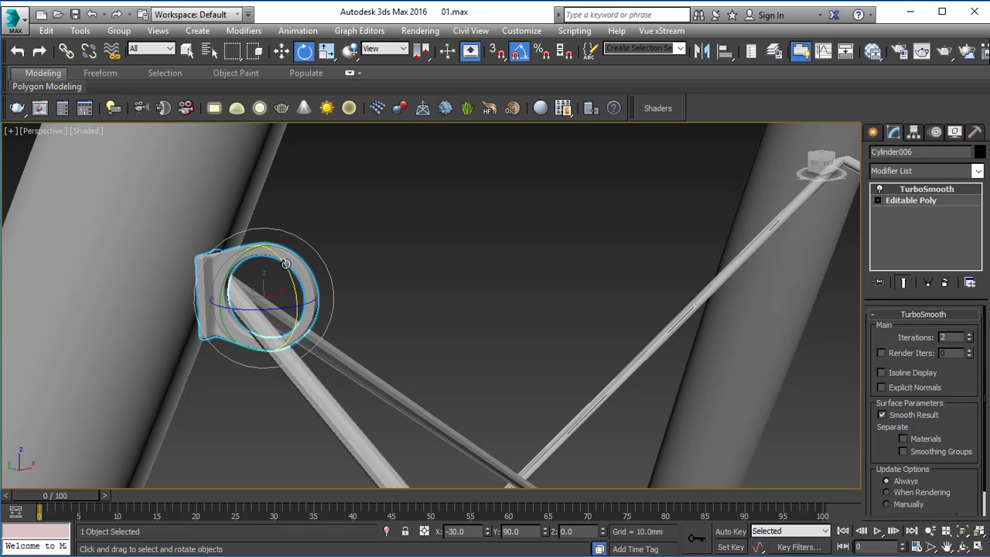
{"action": "middle_click_drag", "start_coordinate": [367, 304], "coordinate": [320, 304], "text": "alt"}
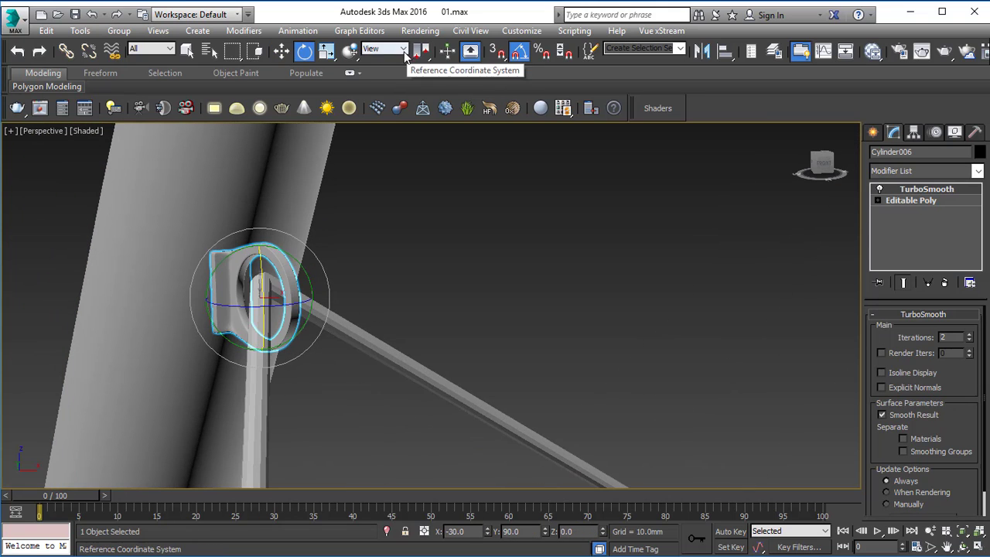
{"action": "left_click", "coordinate": [372, 48]}
{"action": "left_click", "coordinate": [385, 97]}
{"action": "middle_click_drag", "start_coordinate": [356, 241], "coordinate": [334, 241], "text": "alt"}
{"action": "left_click_drag", "start_coordinate": [259, 266], "coordinate": [263, 279]}
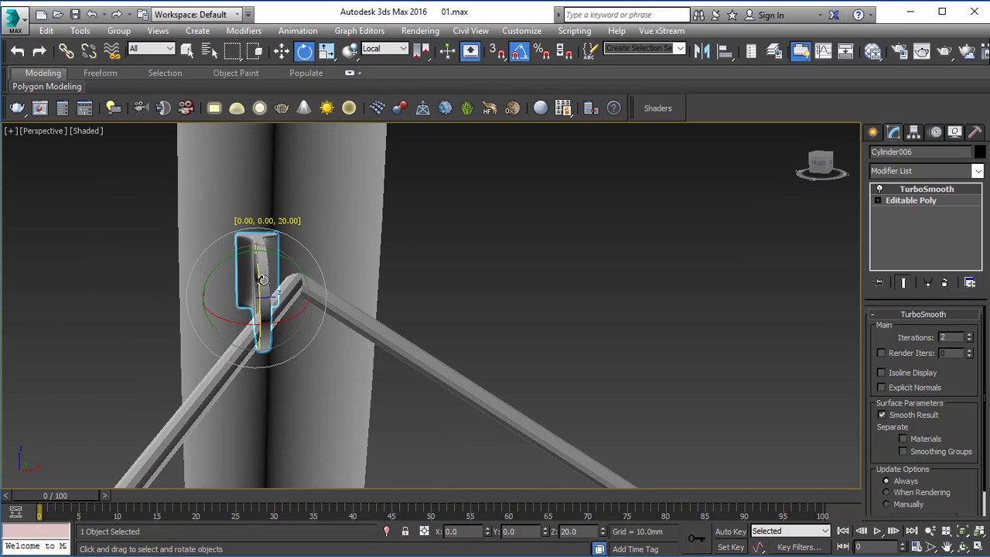
{"action": "middle_click_drag", "start_coordinate": [263, 279], "coordinate": [357, 286], "text": "alt"}
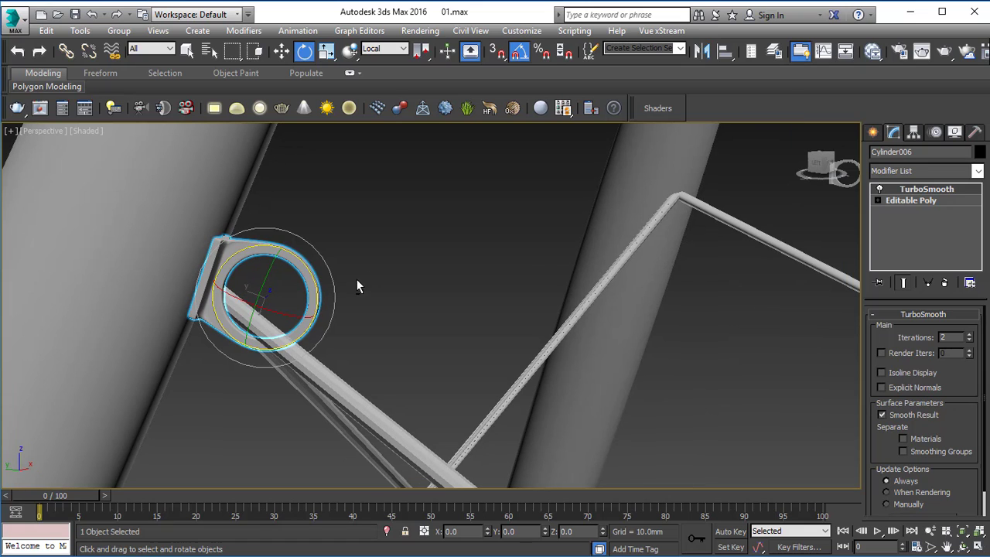
{"action": "left_click_drag", "start_coordinate": [312, 269], "coordinate": [313, 270]}
{"action": "mouse_move", "coordinate": [360, 290]}
{"action": "middle_mouse_down", "text": "alt"}
{"action": "mouse_move", "coordinate": [325, 309]}
{"action": "mouse_move", "coordinate": [351, 283]}
{"action": "middle_mouse_up", "text": "alt"}
Undo the last X move of the connector and slide it along its local Z axis onto the brace corner instead.
{"action": "key", "text": "w"}
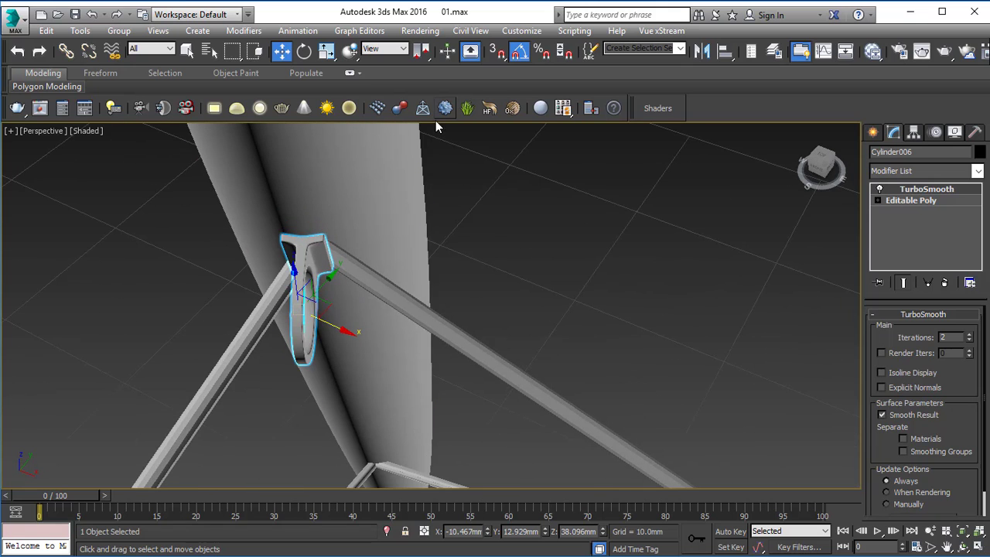
{"action": "key", "text": "ctrl+z"}
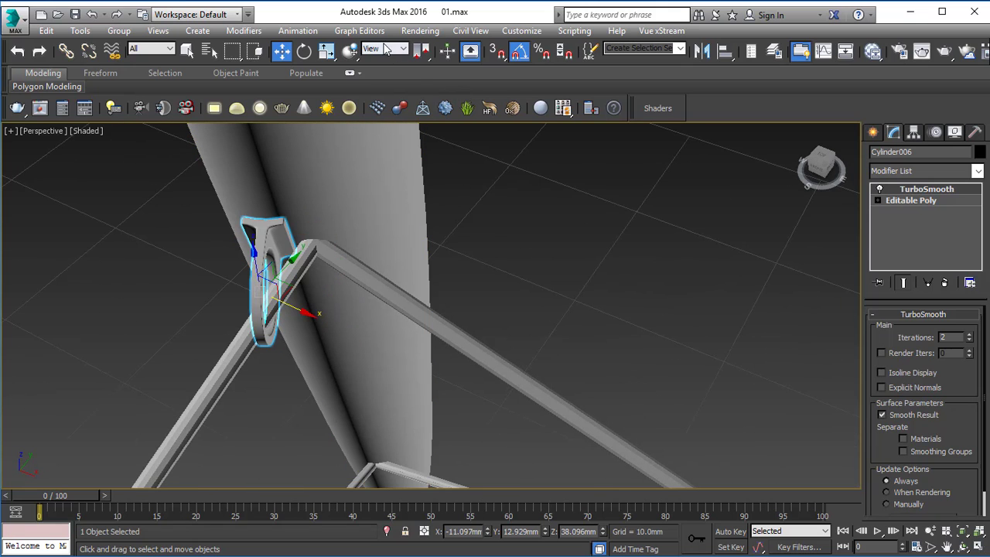
{"action": "left_click", "coordinate": [386, 50]}
{"action": "left_click", "coordinate": [372, 97]}
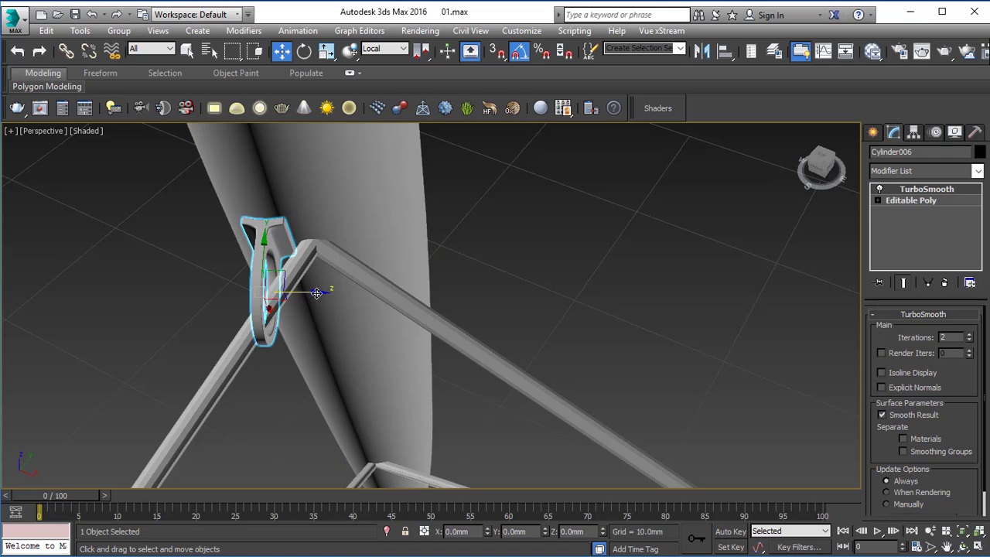
{"action": "left_click_drag", "start_coordinate": [325, 290], "coordinate": [361, 293]}
{"action": "middle_click_drag", "start_coordinate": [354, 291], "coordinate": [443, 216], "text": "alt"}
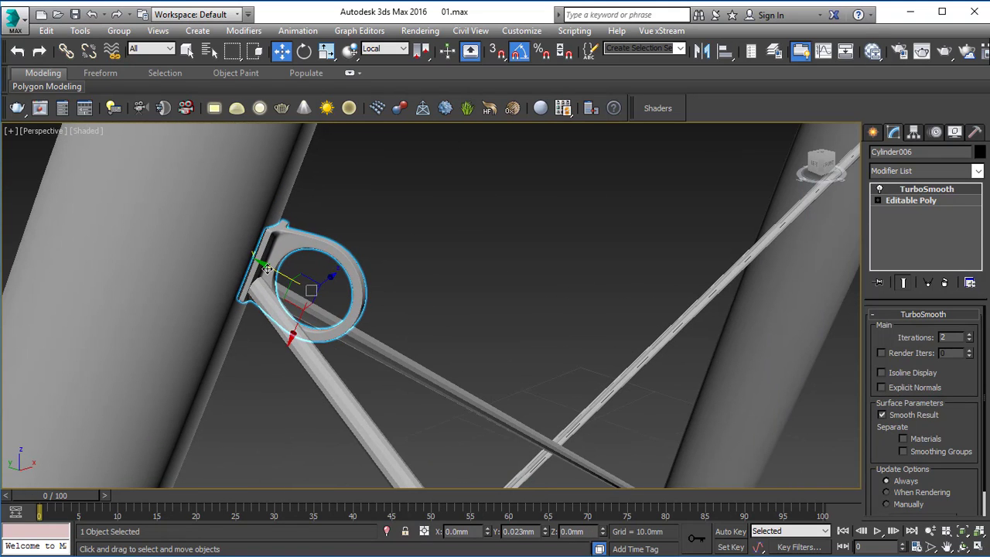
Scale the ring connector down uniformly so it suits the thickness of the brace rods.
{"action": "middle_click_drag", "start_coordinate": [268, 269], "coordinate": [337, 279], "text": "alt"}
{"action": "left_click", "coordinate": [290, 279]}
{"action": "left_click_drag", "start_coordinate": [274, 248], "coordinate": [363, 263]}
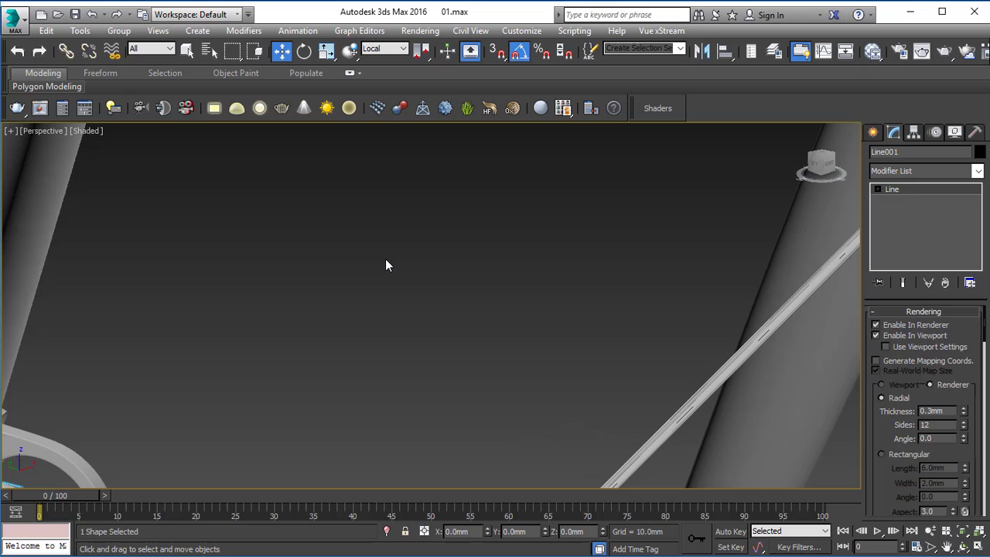
{"action": "left_click", "coordinate": [151, 402]}
{"action": "left_click", "coordinate": [63, 461]}
{"action": "key", "text": "z"}
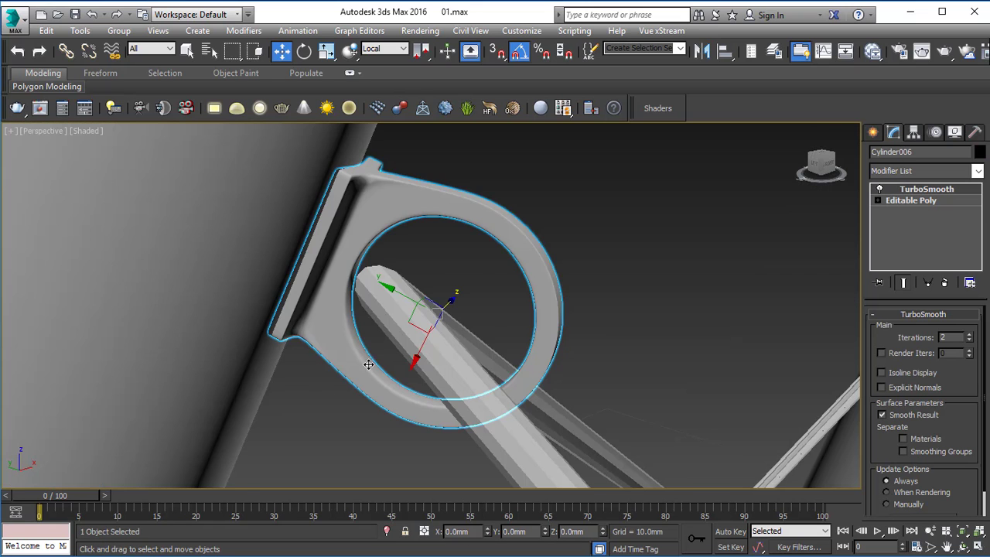
{"action": "scroll", "coordinate": [369, 365], "scroll_direction": "down", "scroll_amount": 2}
{"action": "middle_click_drag", "start_coordinate": [550, 333], "coordinate": [523, 329], "text": "alt"}
{"action": "key", "text": "r"}
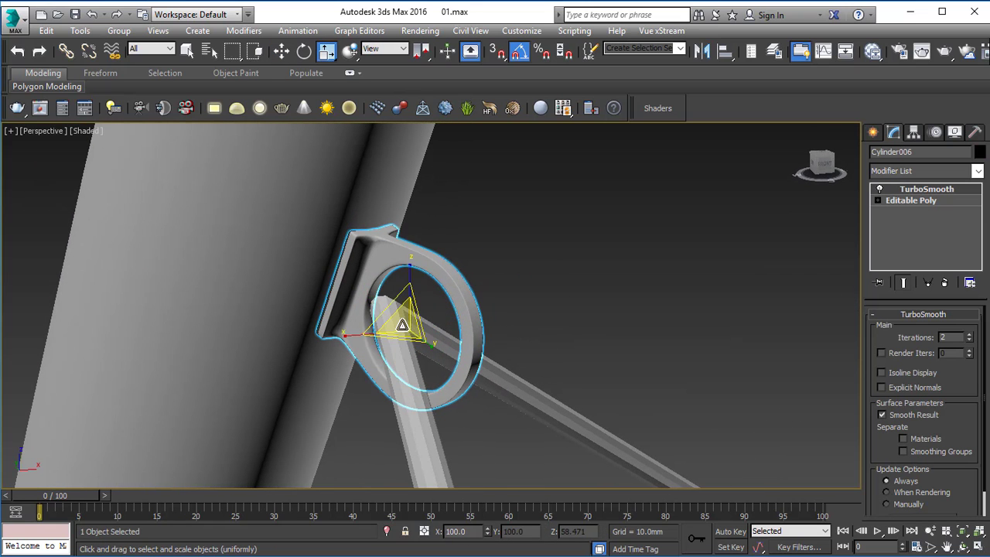
{"action": "scroll", "coordinate": [348, 348], "scroll_direction": "down", "scroll_amount": 4}
Move the reduced connector about 0.29 mm along its local Y axis toward the leg and clear the selection.
{"action": "key", "text": "w"}
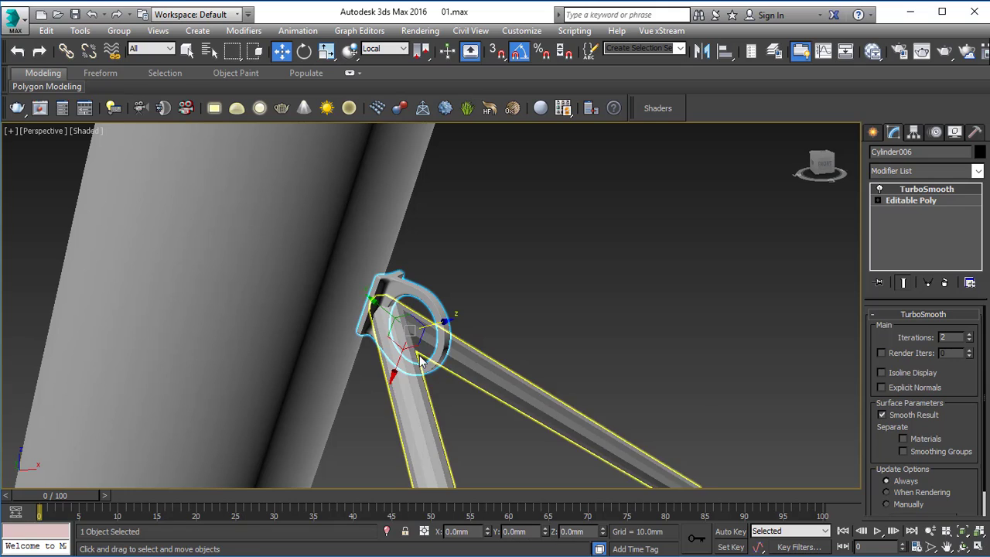
{"action": "left_click_drag", "start_coordinate": [382, 312], "coordinate": [363, 290]}
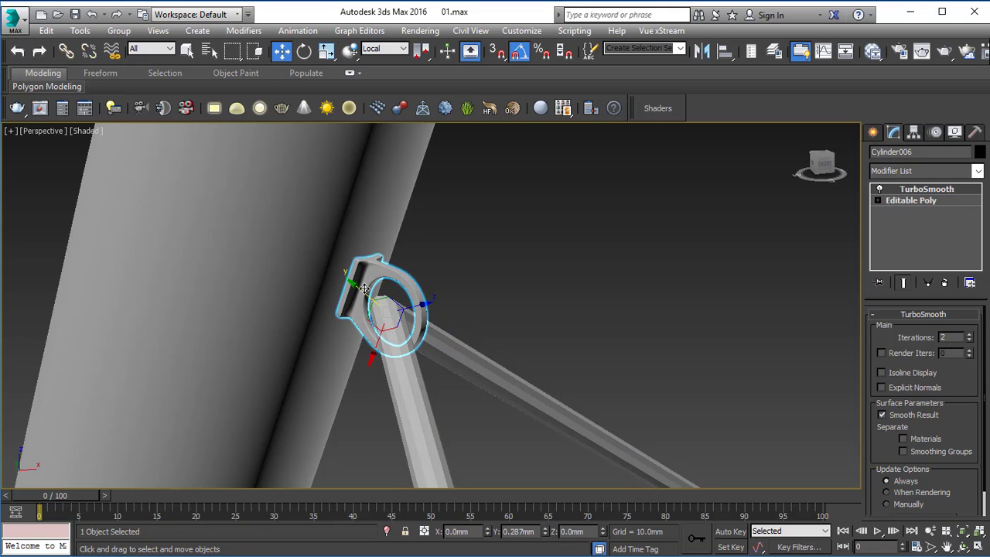
{"action": "left_click", "coordinate": [532, 310]}
{"action": "middle_click_drag", "start_coordinate": [532, 310], "coordinate": [439, 352], "text": "alt"}
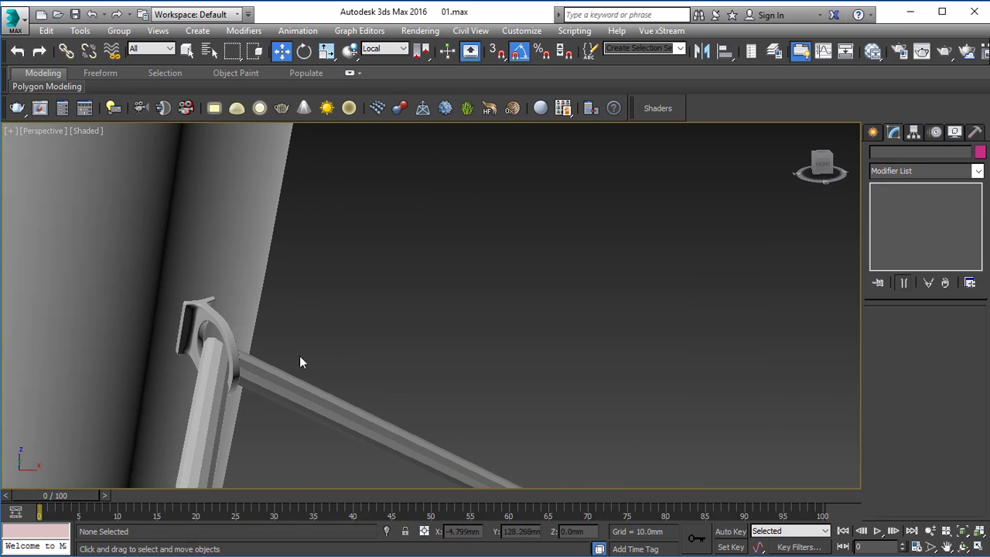
Nudge the ring connector along its local Z and X axes to fit the ring around the brace end.
{"action": "left_click", "coordinate": [210, 362]}
{"action": "key", "text": "z"}
{"action": "middle_click_drag", "start_coordinate": [423, 293], "coordinate": [487, 297], "text": "alt"}
{"action": "left_click", "coordinate": [335, 244]}
{"action": "left_click", "coordinate": [155, 207]}
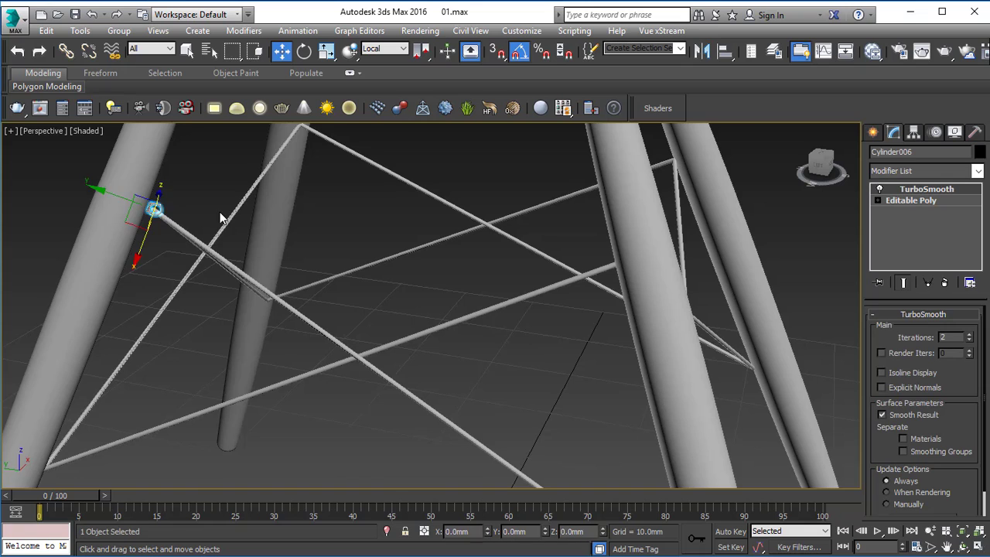
{"action": "key", "text": "z"}
{"action": "middle_click_drag", "start_coordinate": [457, 332], "coordinate": [474, 311], "text": "alt"}
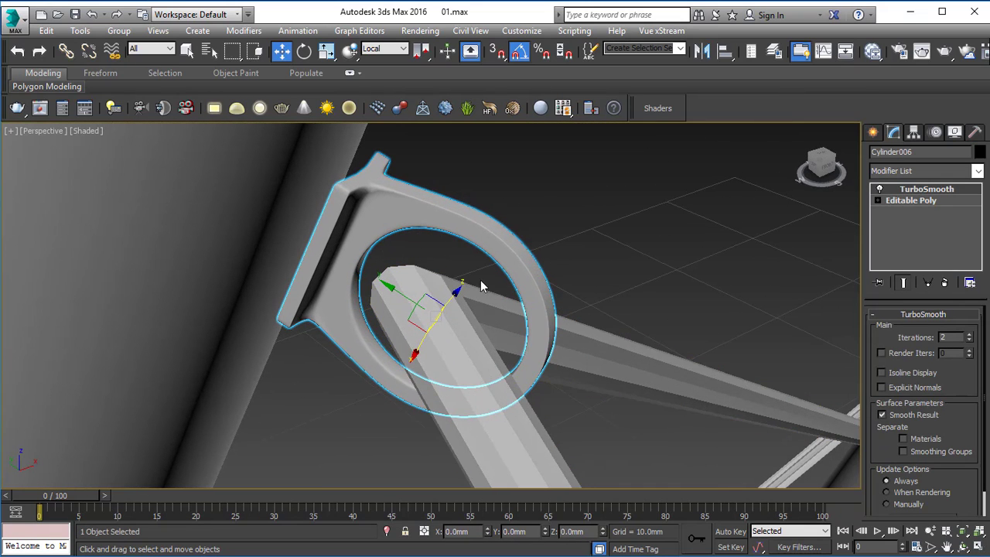
{"action": "left_click_drag", "start_coordinate": [454, 294], "coordinate": [446, 307]}
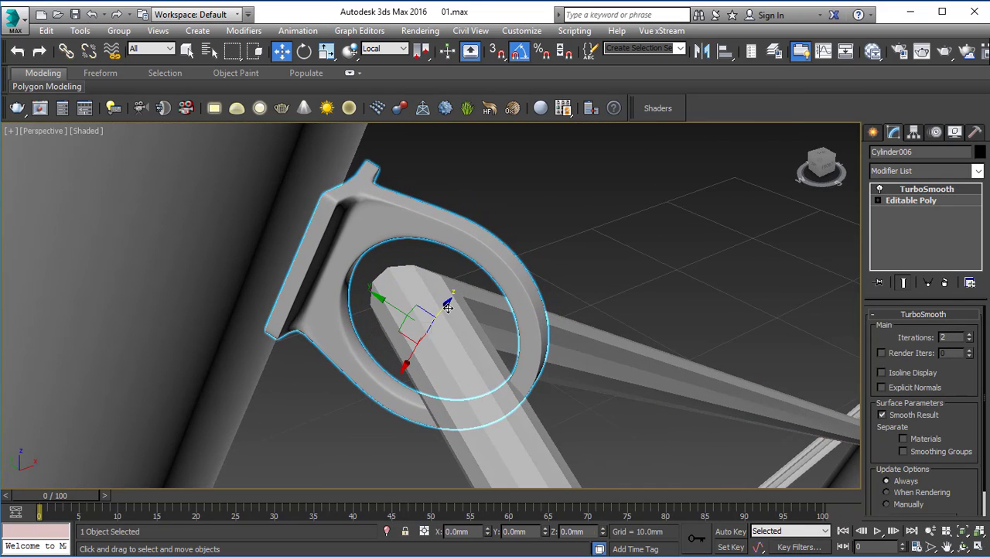
{"action": "middle_click_drag", "start_coordinate": [478, 316], "coordinate": [429, 303], "text": "alt"}
{"action": "left_click_drag", "start_coordinate": [415, 361], "coordinate": [424, 377]}
{"action": "middle_click_drag", "start_coordinate": [462, 374], "coordinate": [398, 317], "text": "alt"}
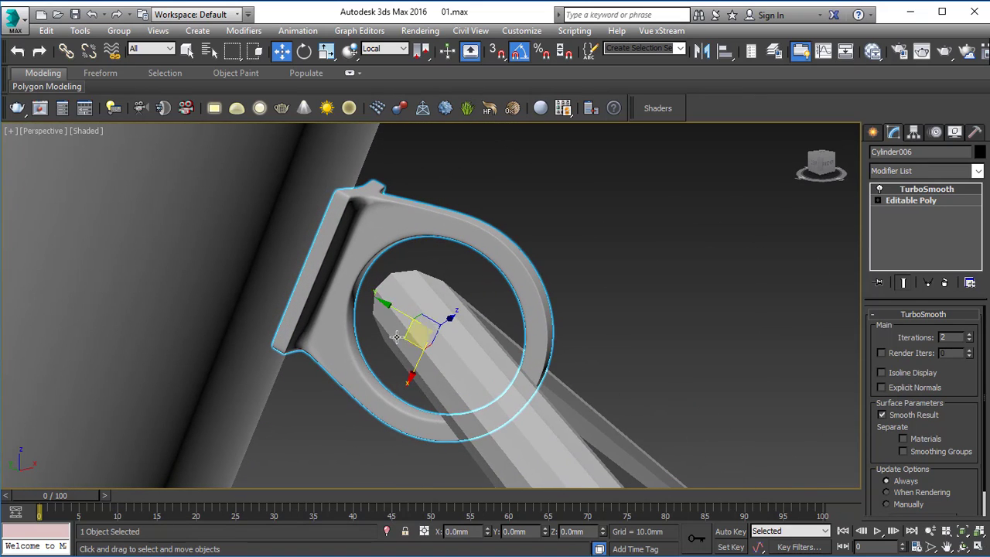
Shift the ring connector slightly along its local Y axis so its plate sits closer against the leg.
{"action": "left_click", "coordinate": [563, 218]}
{"action": "middle_click_drag", "start_coordinate": [481, 235], "coordinate": [496, 258], "text": "alt"}
{"action": "left_click", "coordinate": [409, 218]}
{"action": "left_click_drag", "start_coordinate": [404, 316], "coordinate": [384, 303]}
{"action": "left_click", "coordinate": [417, 305]}
{"action": "key", "text": "1"}
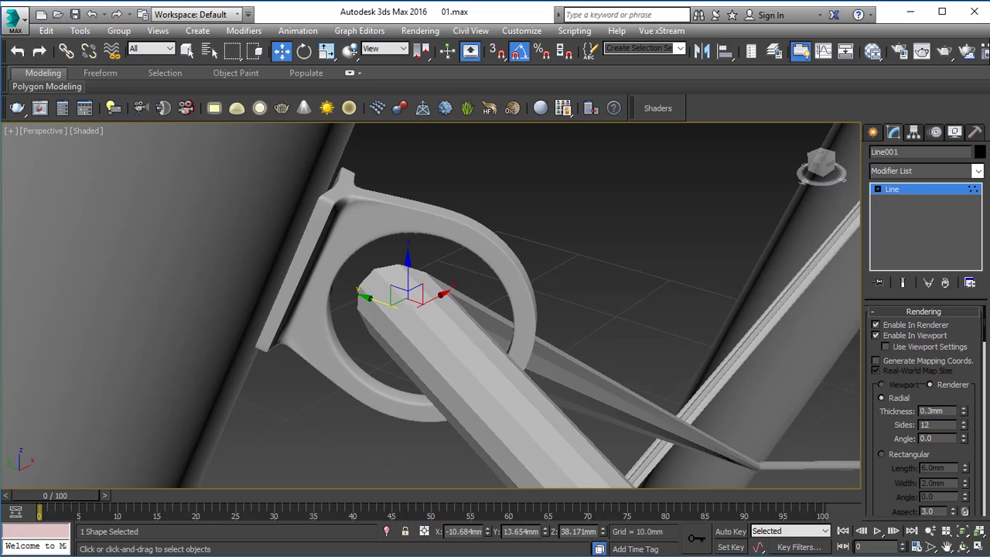
{"action": "left_click", "coordinate": [912, 192]}
{"action": "left_click", "coordinate": [676, 350]}
Examine the whole table, its crossing braces and the placed ring connector from several angles.
{"action": "middle_click_drag", "start_coordinate": [675, 350], "coordinate": [524, 216]}
{"action": "scroll", "coordinate": [523, 215], "scroll_direction": "down", "scroll_amount": 5}
{"action": "middle_click_drag", "start_coordinate": [590, 256], "coordinate": [607, 256], "text": "alt"}
{"action": "middle_click_drag", "start_coordinate": [607, 256], "coordinate": [444, 204]}
{"action": "scroll", "coordinate": [473, 197], "scroll_direction": "down", "scroll_amount": 4}
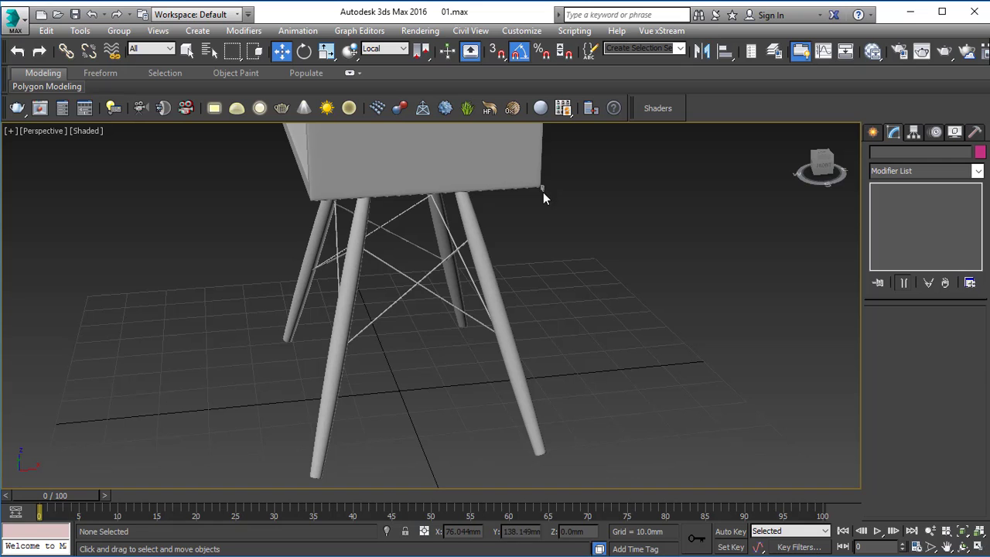
{"action": "left_click", "coordinate": [542, 190]}
{"action": "middle_click_drag", "start_coordinate": [543, 280], "coordinate": [546, 261], "text": "alt"}
{"action": "key", "text": "ctrl+d"}
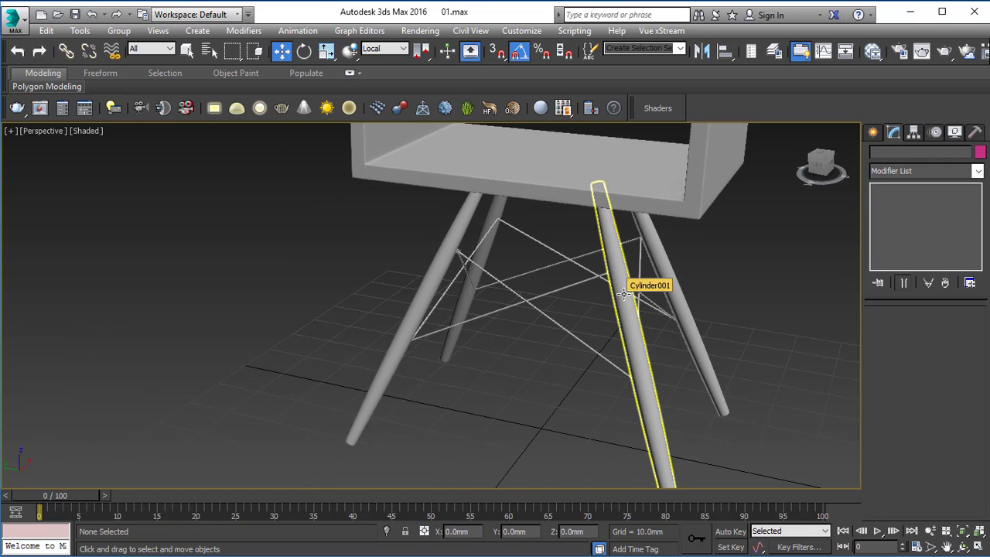
{"action": "middle_click_drag", "start_coordinate": [763, 296], "coordinate": [739, 294], "text": "alt"}
{"action": "scroll", "coordinate": [677, 308], "scroll_direction": "down", "scroll_amount": 4}
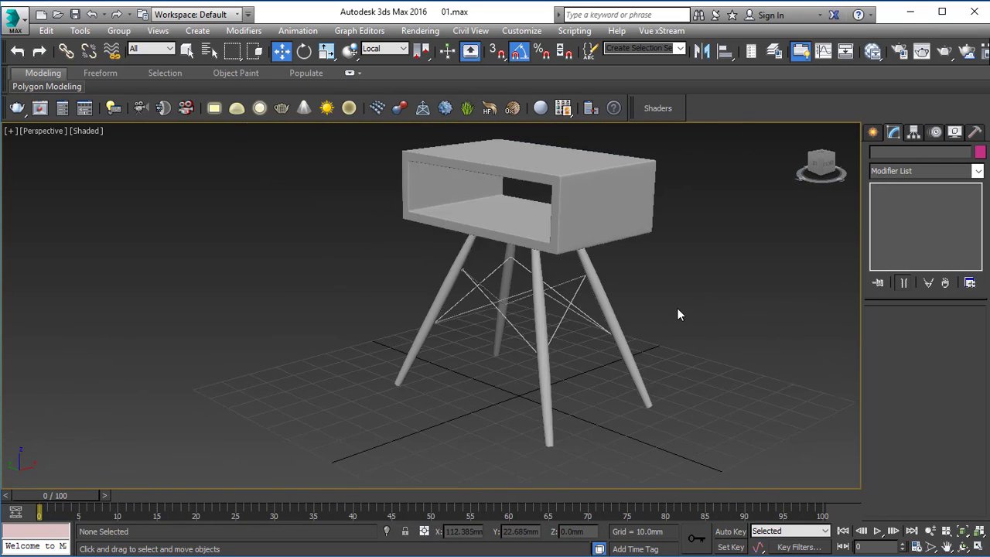
{"action": "middle_click_drag", "start_coordinate": [676, 307], "coordinate": [482, 292], "text": "alt"}
{"action": "scroll", "coordinate": [350, 280], "scroll_direction": "up", "scroll_amount": 6}
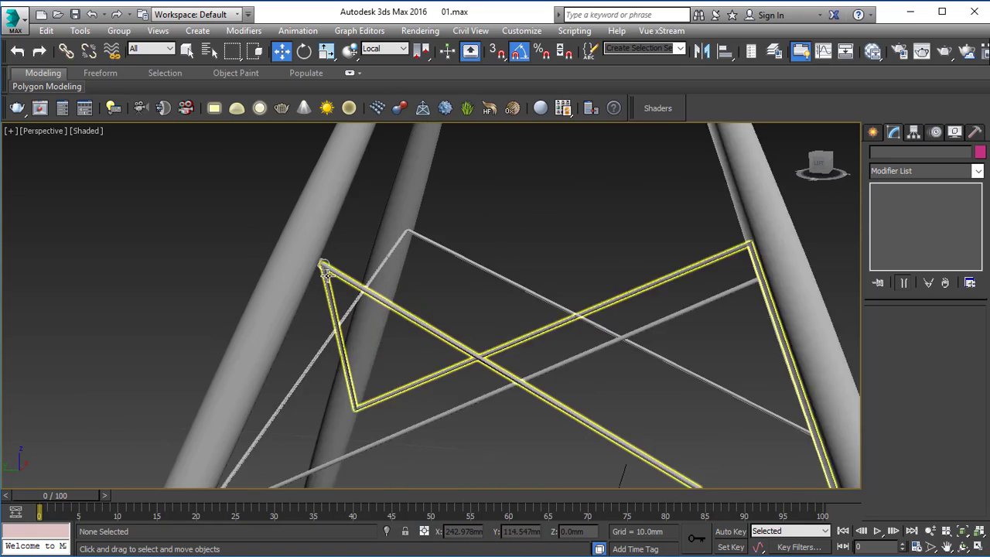
{"action": "scroll", "coordinate": [321, 251], "scroll_direction": "up", "scroll_amount": 4}
{"action": "left_click", "coordinate": [324, 242]}
{"action": "scroll", "coordinate": [445, 300], "scroll_direction": "down", "scroll_amount": 8}
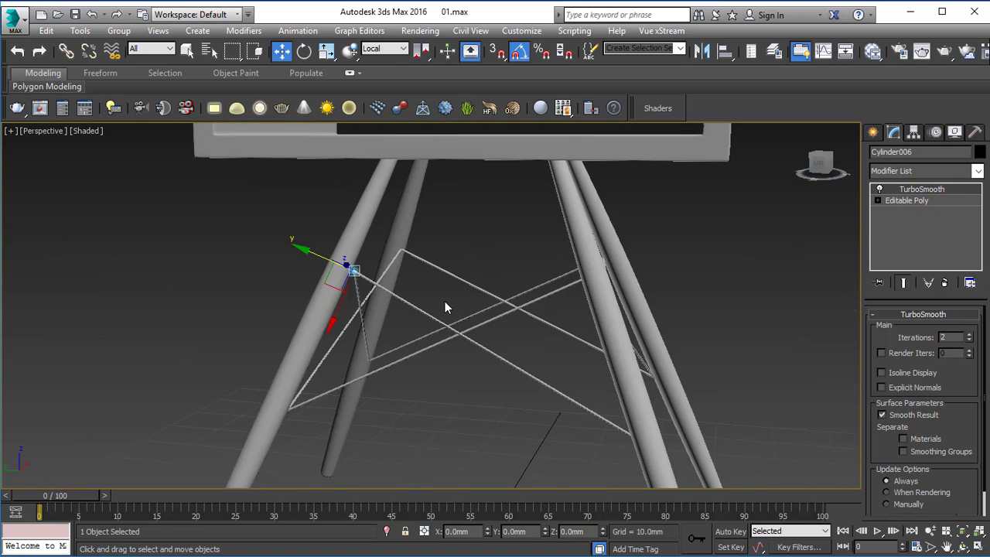
{"action": "left_click", "coordinate": [573, 320]}
{"action": "middle_click_drag", "start_coordinate": [573, 319], "coordinate": [550, 318], "text": "alt"}
{"action": "key", "text": "q"}
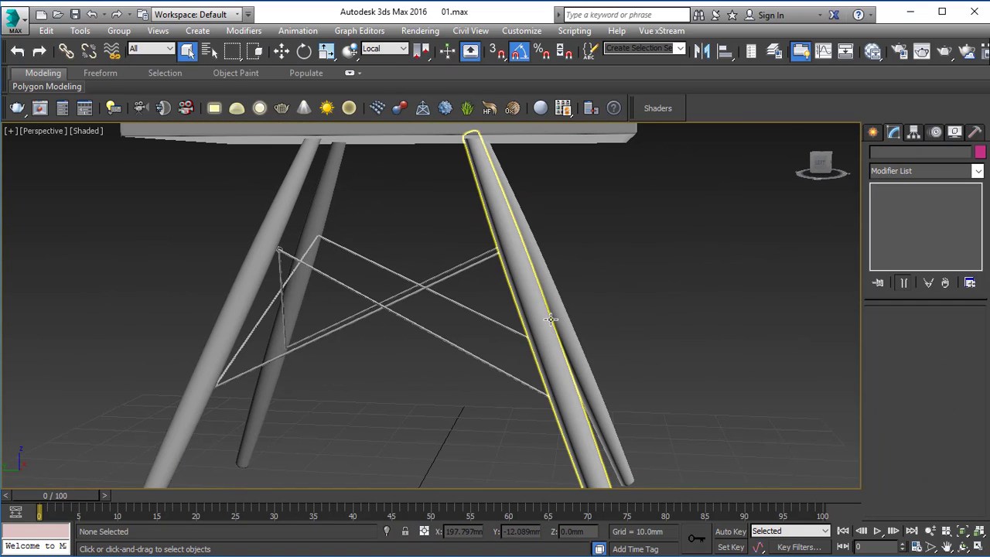
{"action": "scroll", "coordinate": [572, 312], "scroll_direction": "down", "scroll_amount": 8}
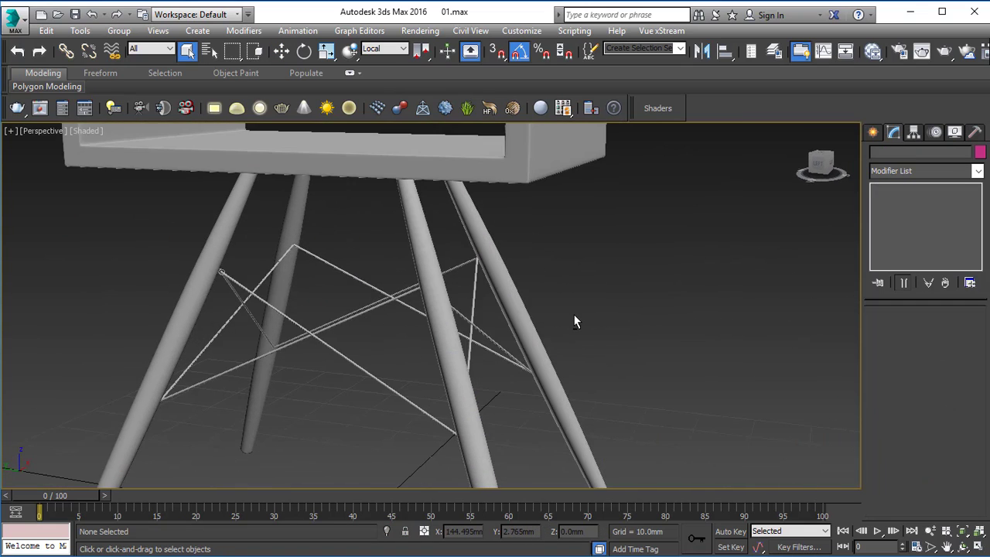
Draw a plane about 404 mm long and 226 mm wide in the Top view, extending beneath the table.
{"action": "left_click", "coordinate": [872, 132]}
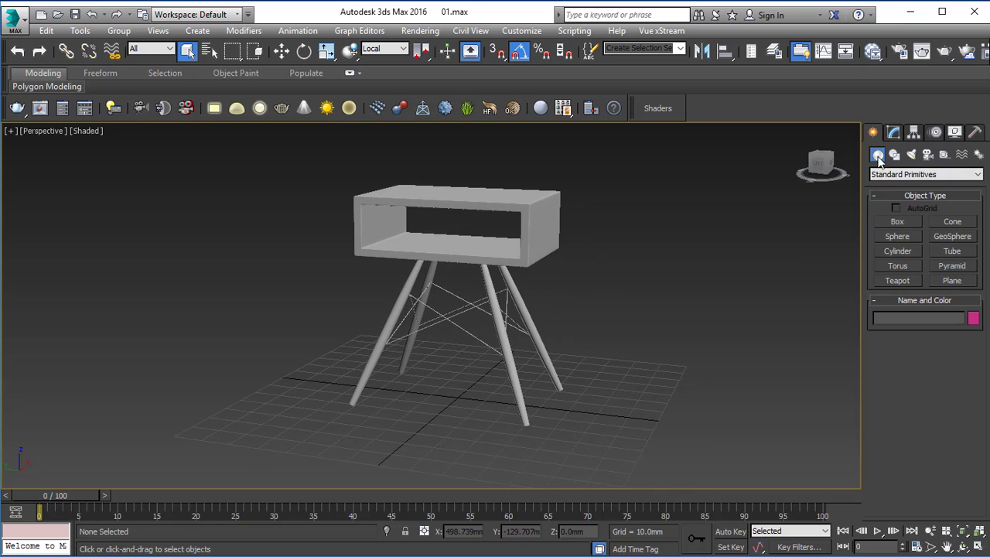
{"action": "left_click", "coordinate": [951, 281]}
{"action": "scroll", "coordinate": [407, 209], "scroll_direction": "down", "scroll_amount": 3}
{"action": "key", "text": "alt+w"}
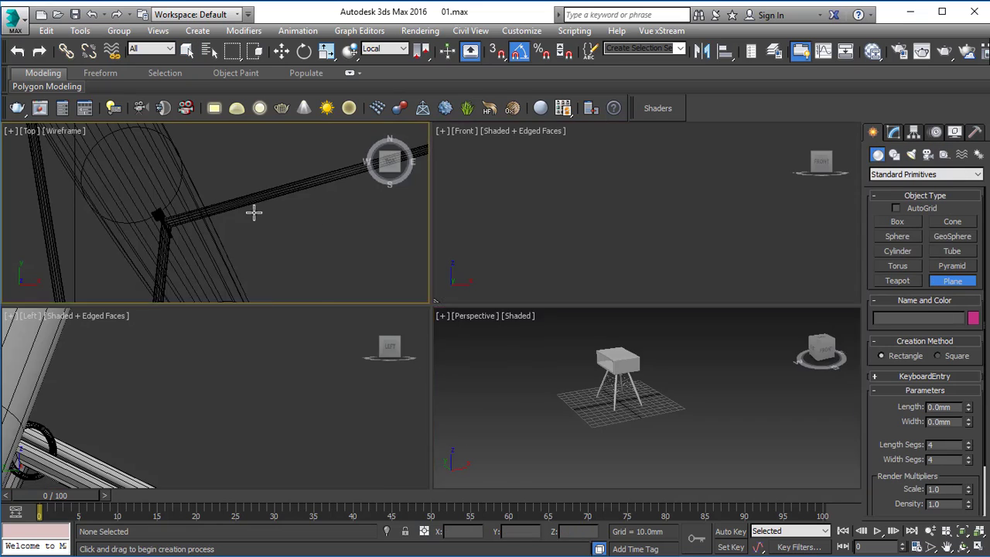
{"action": "key", "text": "alt+w"}
{"action": "scroll", "coordinate": [365, 253], "scroll_direction": "down", "scroll_amount": 10}
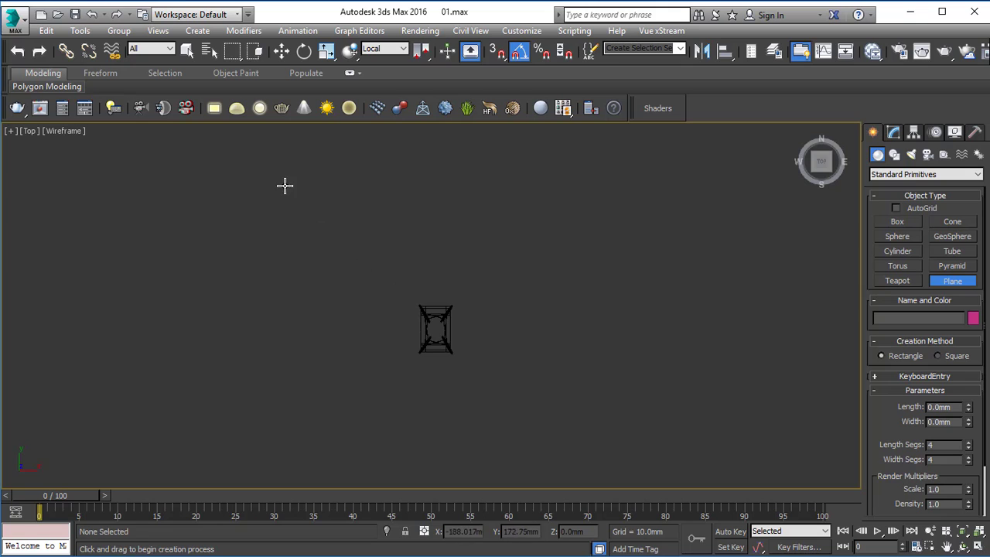
{"action": "left_click_drag", "start_coordinate": [280, 184], "coordinate": [451, 490]}
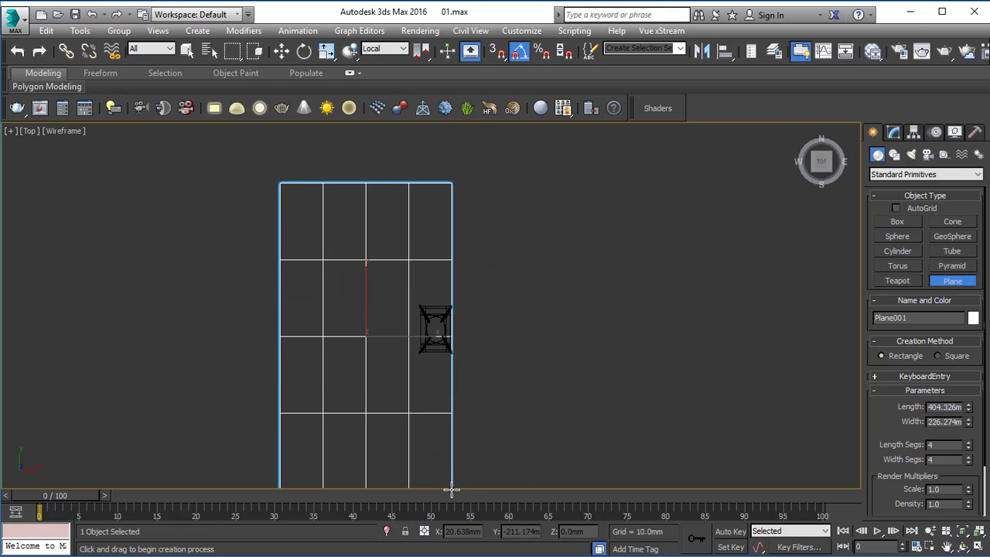
{"action": "right_click", "coordinate": [450, 395]}
Convert the plane to an Editable Poly and show edged faces in the Perspective view.
{"action": "key", "text": "p"}
{"action": "mouse_move", "coordinate": [648, 387]}
{"action": "middle_mouse_down", "text": "alt"}
{"action": "mouse_move", "coordinate": [548, 376]}
{"action": "mouse_move", "coordinate": [351, 379]}
{"action": "middle_mouse_up", "text": "alt"}
{"action": "key", "text": "w"}
{"action": "middle_click_drag", "start_coordinate": [291, 341], "coordinate": [349, 352], "text": "alt"}
{"action": "scroll", "coordinate": [445, 315], "scroll_direction": "down", "scroll_amount": 3}
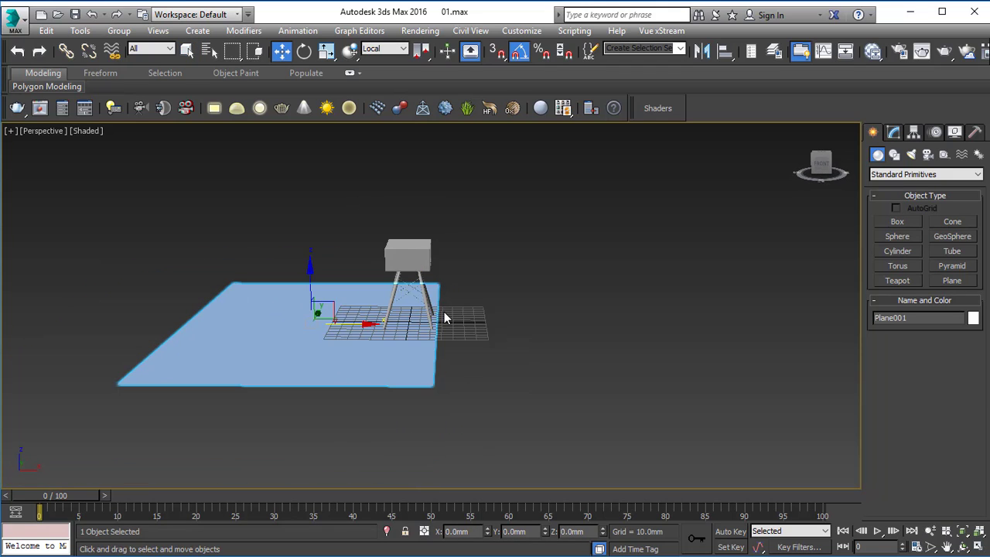
{"action": "right_click", "coordinate": [358, 334]}
{"action": "left_click", "coordinate": [509, 473]}
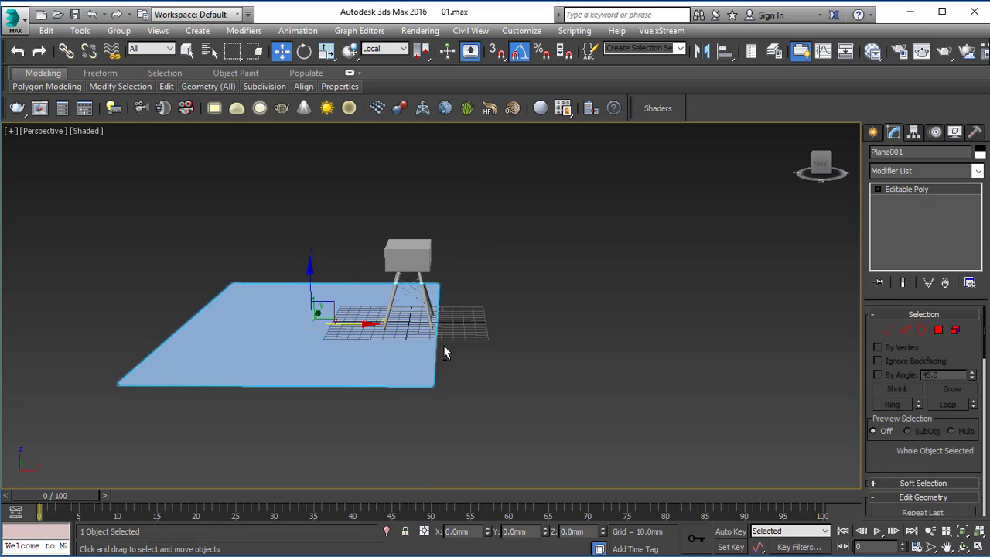
{"action": "middle_click_drag", "start_coordinate": [443, 345], "coordinate": [457, 347], "text": "alt"}
{"action": "key", "text": "F4"}
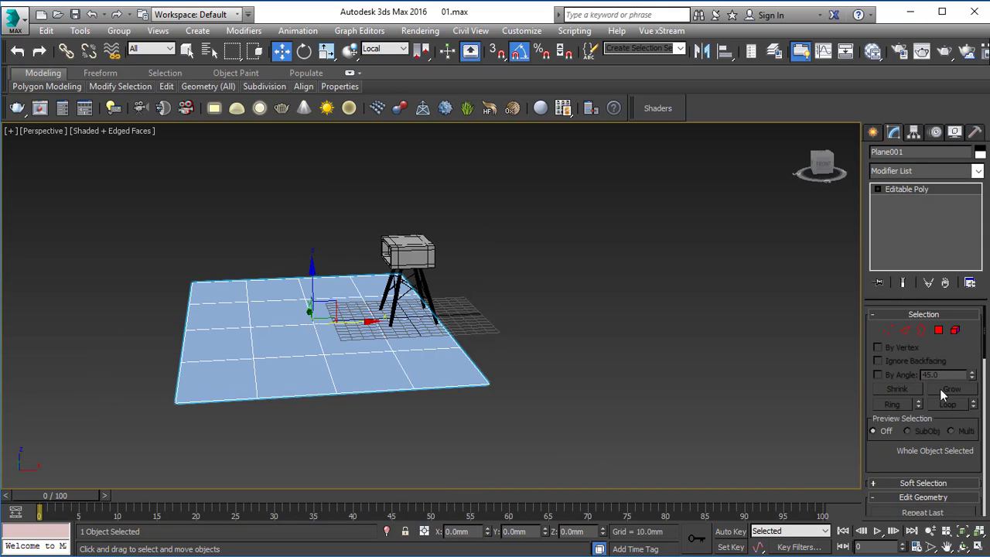
Set the plane's object color to black.
{"action": "key", "text": "m"}
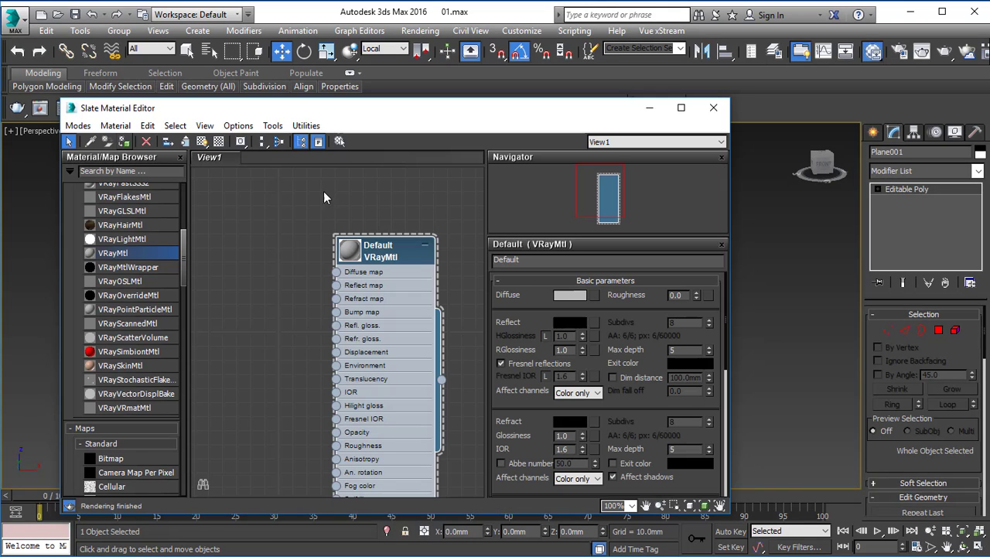
{"action": "left_click", "coordinate": [712, 107]}
{"action": "left_click", "coordinate": [978, 152]}
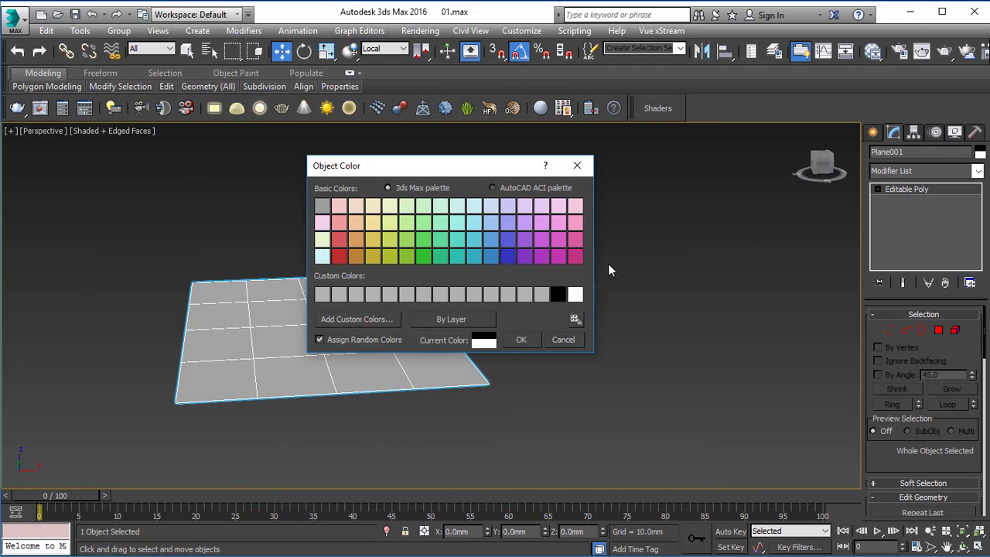
{"action": "left_click", "coordinate": [521, 340]}
{"action": "left_click", "coordinate": [521, 346]}
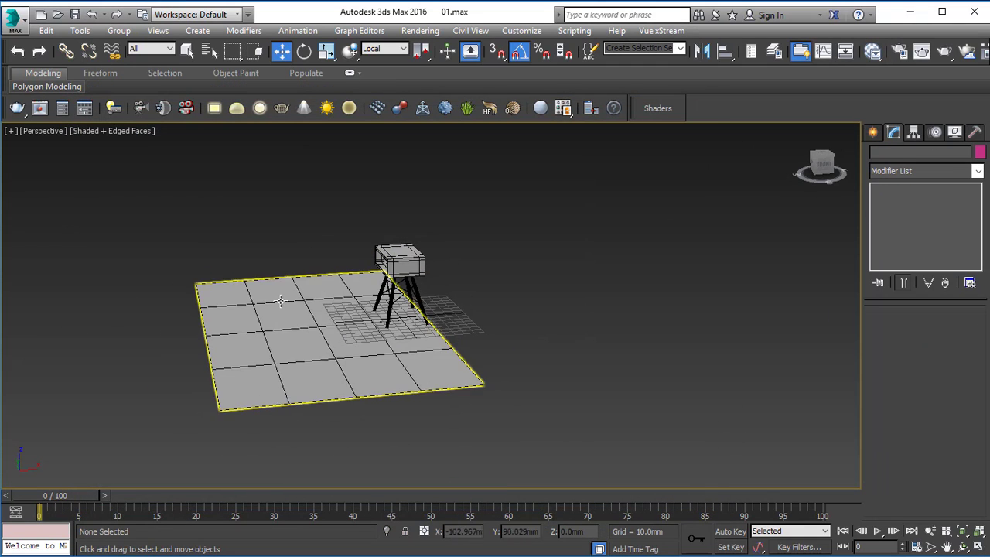
Select the plane's interior edge loops in both directions and remove them, leaving a single undivided surface.
{"action": "left_click", "coordinate": [294, 324]}
{"action": "scroll", "coordinate": [294, 325], "scroll_direction": "up", "scroll_amount": 4}
{"action": "key", "text": "2"}
{"action": "double_click", "coordinate": [220, 313]}
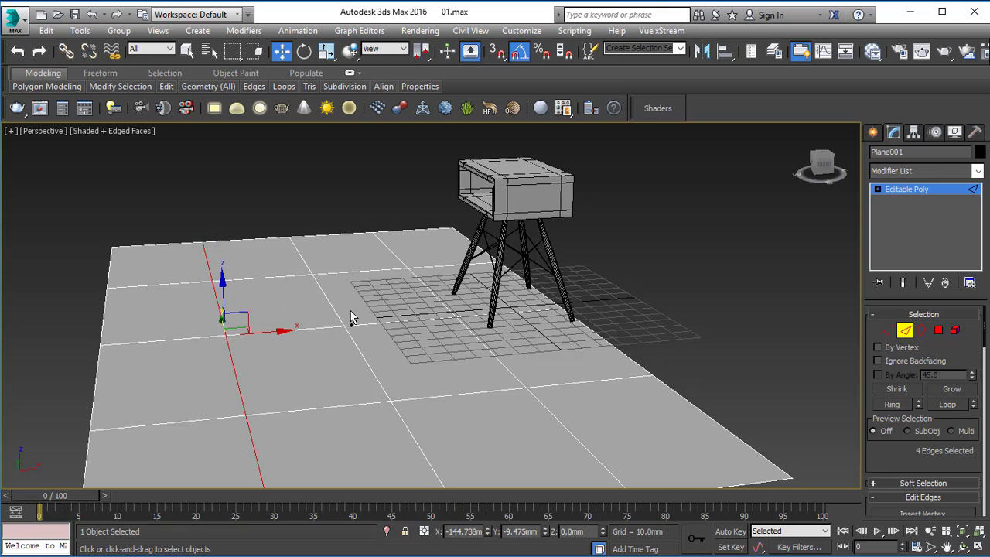
{"action": "double_click", "coordinate": [377, 271], "text": "ctrl"}
{"action": "double_click", "coordinate": [394, 318], "text": "ctrl"}
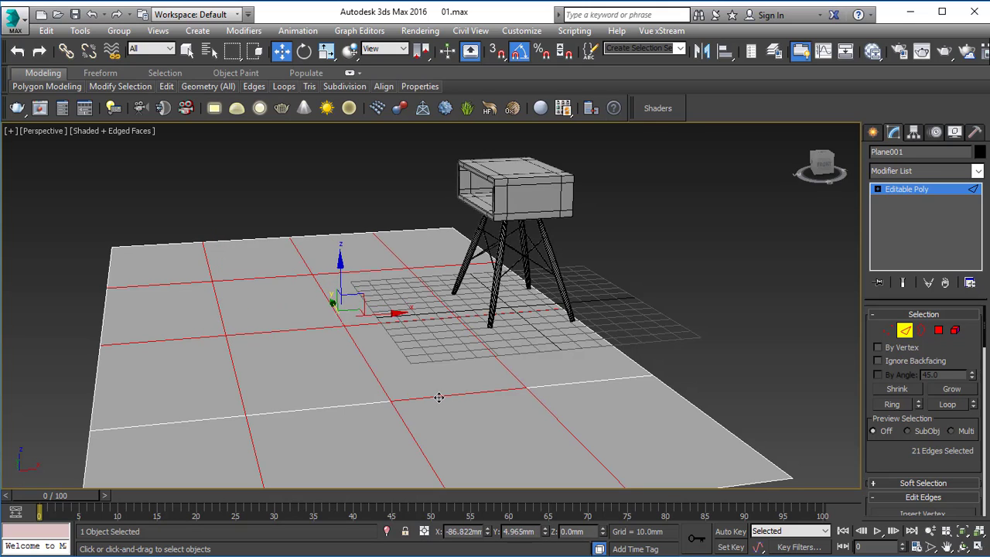
{"action": "key", "text": "BackSpace"}
Extend the plane's border edge behind the table straight upward to form a back wall.
{"action": "middle_click_drag", "start_coordinate": [439, 396], "coordinate": [580, 384], "text": "alt"}
{"action": "scroll", "coordinate": [572, 355], "scroll_direction": "down", "scroll_amount": 3}
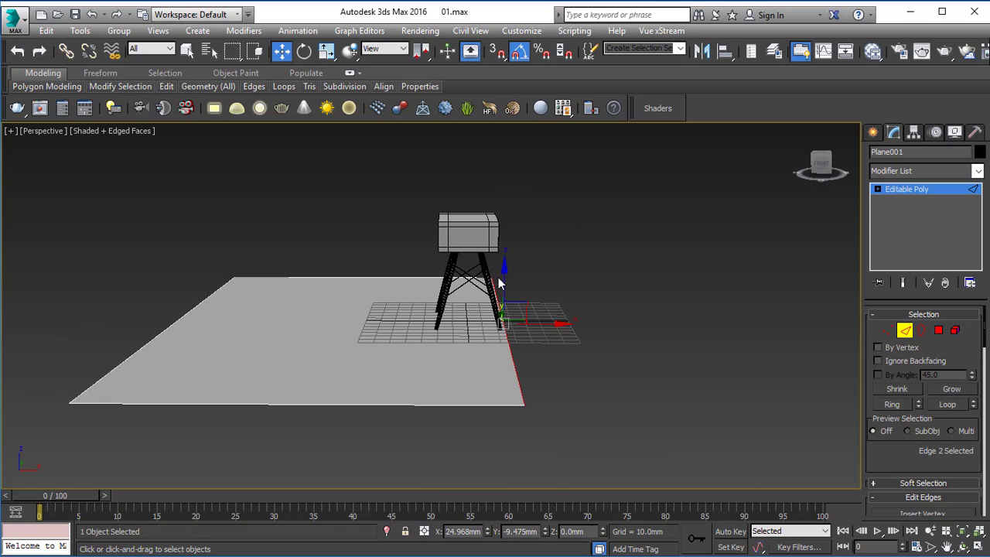
{"action": "left_click_drag", "start_coordinate": [501, 283], "coordinate": [506, 113], "text": "shift"}
{"action": "key", "text": "2"}
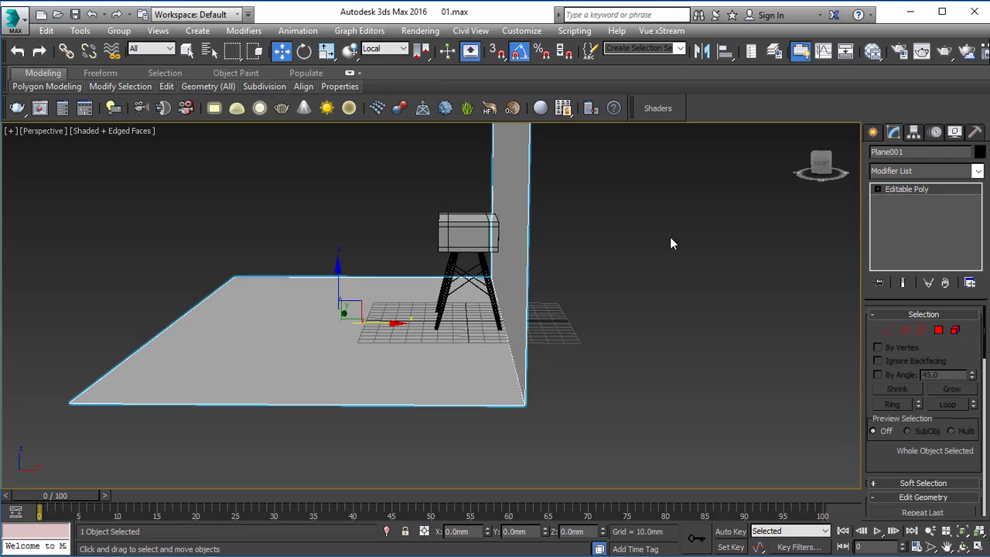
{"action": "left_click", "coordinate": [588, 236]}
Raise the top edge of the back wall to a height of about 169 mm.
{"action": "middle_click_drag", "start_coordinate": [387, 232], "coordinate": [458, 232], "text": "alt"}
{"action": "key", "text": "q"}
{"action": "middle_click_drag", "start_coordinate": [516, 215], "coordinate": [520, 252]}
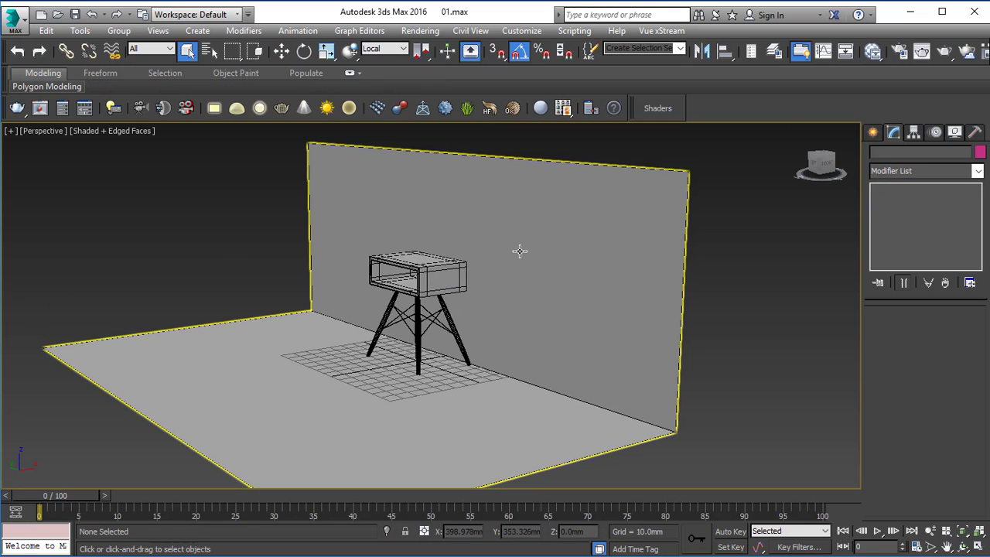
{"action": "left_click", "coordinate": [488, 212]}
{"action": "scroll", "coordinate": [489, 193], "scroll_direction": "down", "scroll_amount": 3}
{"action": "key", "text": "2"}
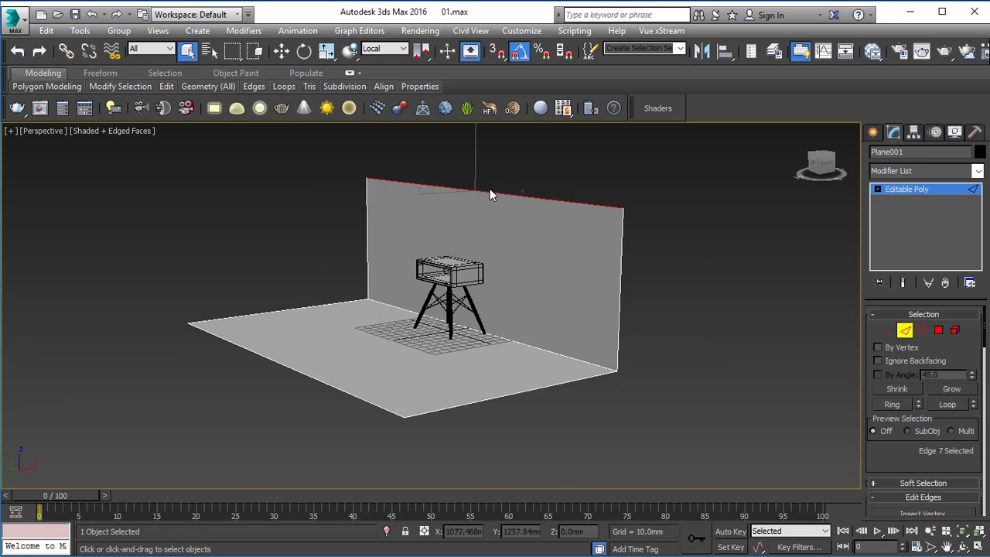
{"action": "key", "text": "w"}
{"action": "left_click_drag", "start_coordinate": [475, 133], "coordinate": [475, 109]}
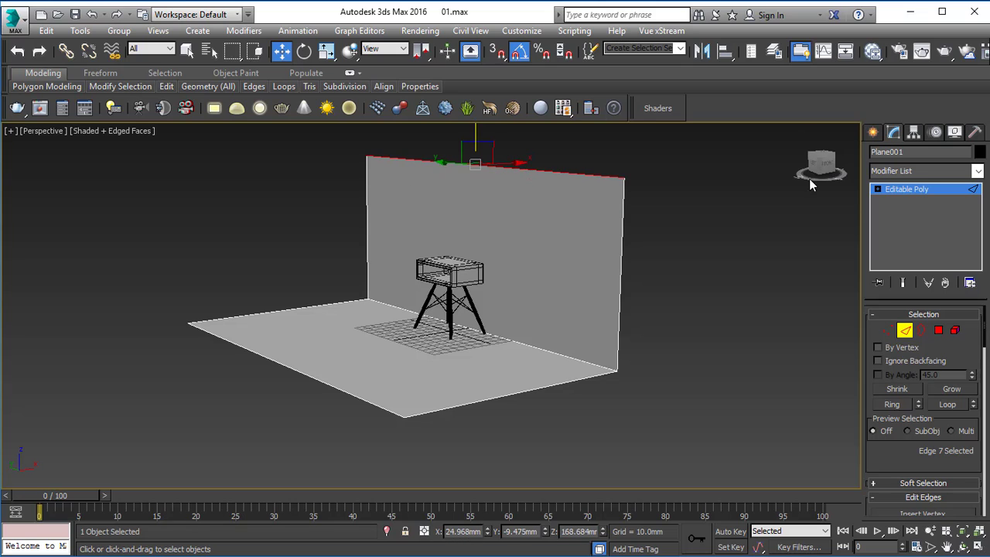
{"action": "left_click", "coordinate": [900, 188]}
{"action": "left_click", "coordinate": [706, 217]}
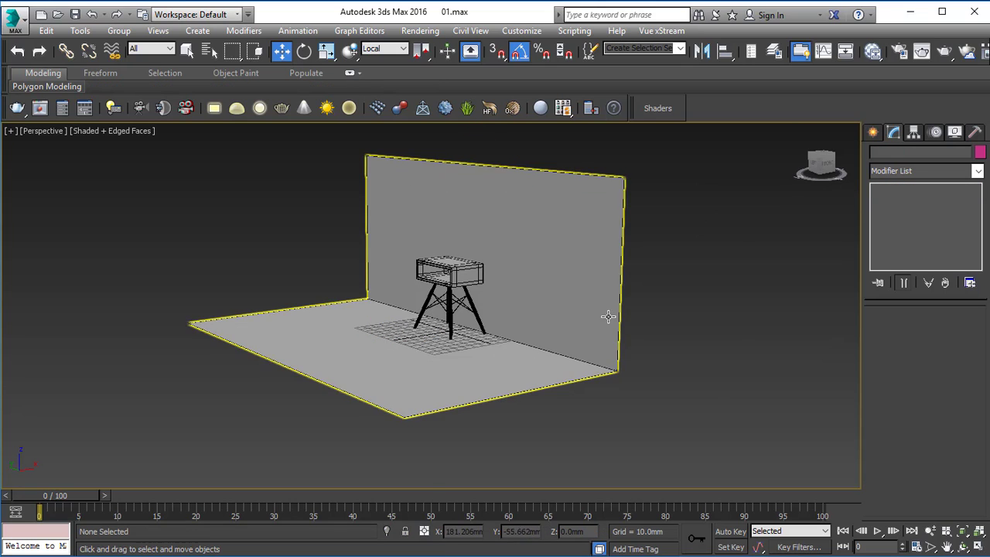
Place a targeted Physical camera in the Top view, facing the wall with its target on the table.
{"action": "key", "text": "alt+w"}
{"action": "key", "text": "alt+w"}
{"action": "scroll", "coordinate": [418, 323], "scroll_direction": "up", "scroll_amount": 4}
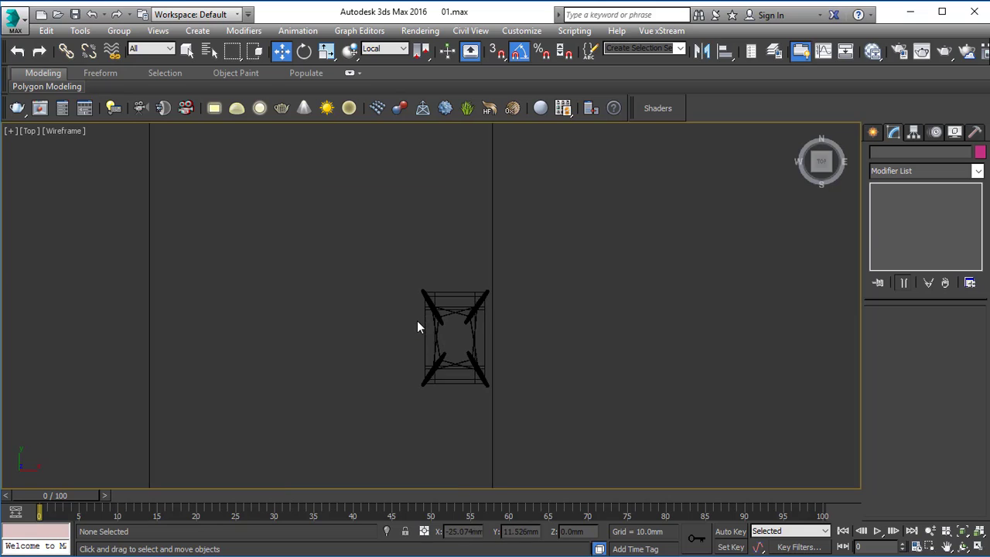
{"action": "left_click", "coordinate": [874, 136]}
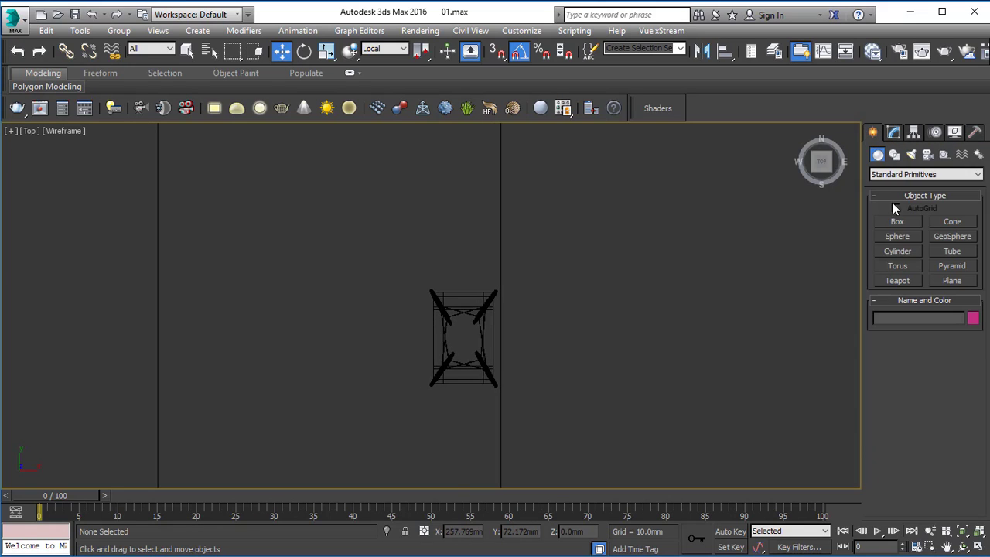
{"action": "left_click", "coordinate": [140, 109]}
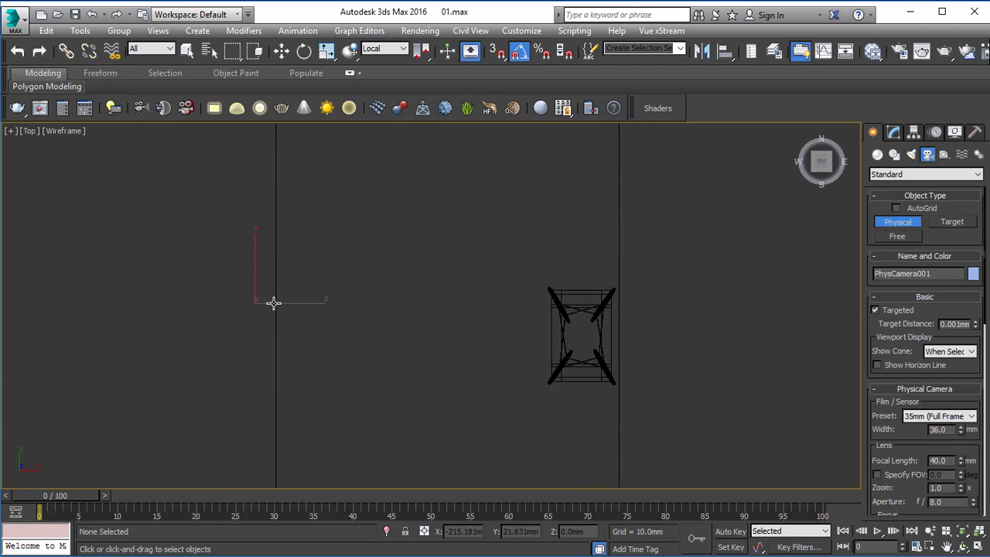
{"action": "left_click_drag", "start_coordinate": [273, 302], "coordinate": [579, 326]}
{"action": "right_click", "coordinate": [579, 326]}
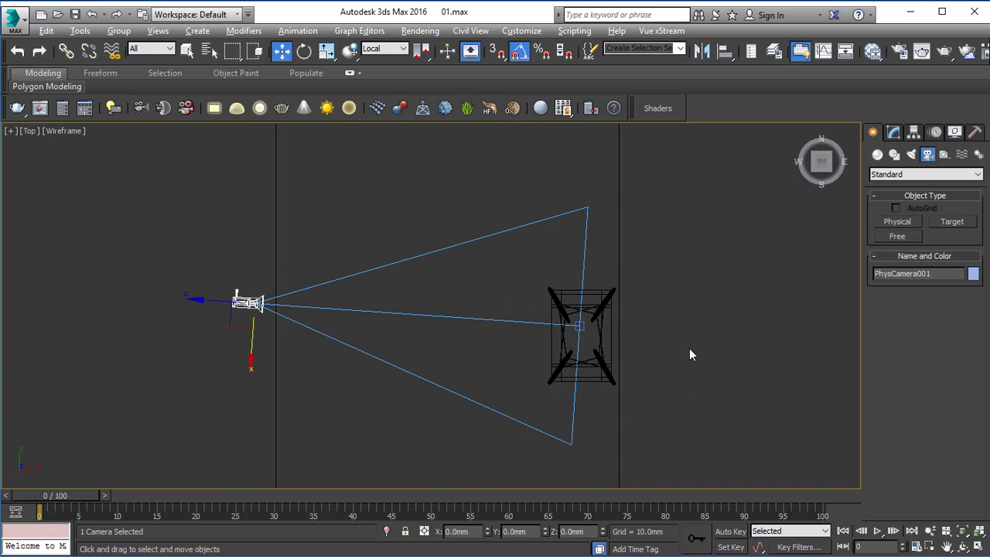
Switch a viewport to the new camera's view and show its safe frames.
{"action": "key", "text": "alt+w"}
{"action": "key", "text": "c"}
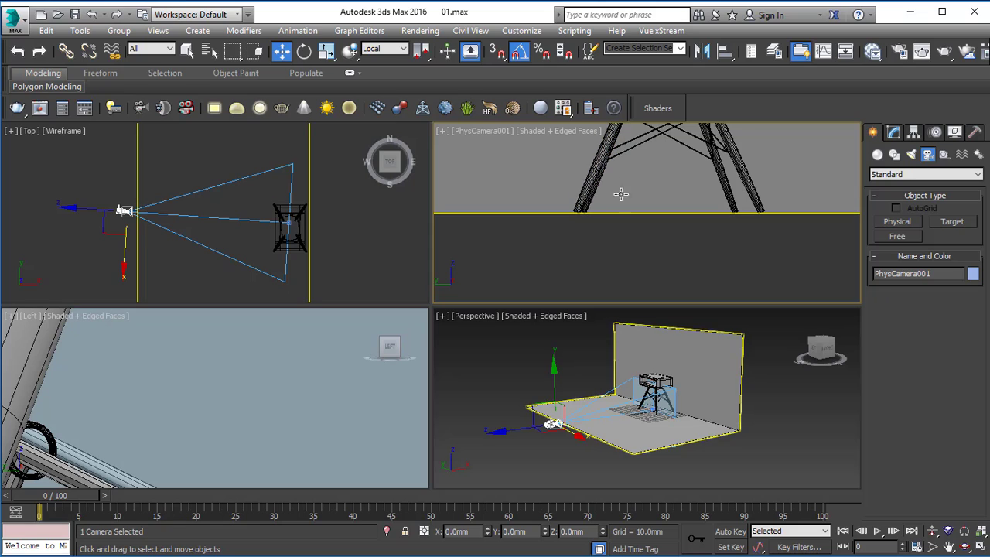
{"action": "left_click", "coordinate": [490, 131]}
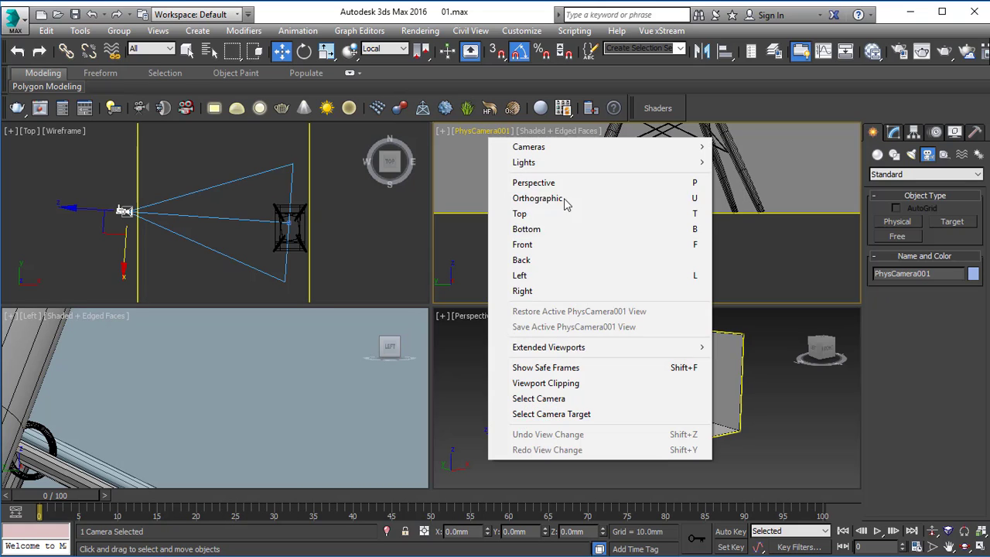
{"action": "left_click", "coordinate": [545, 367]}
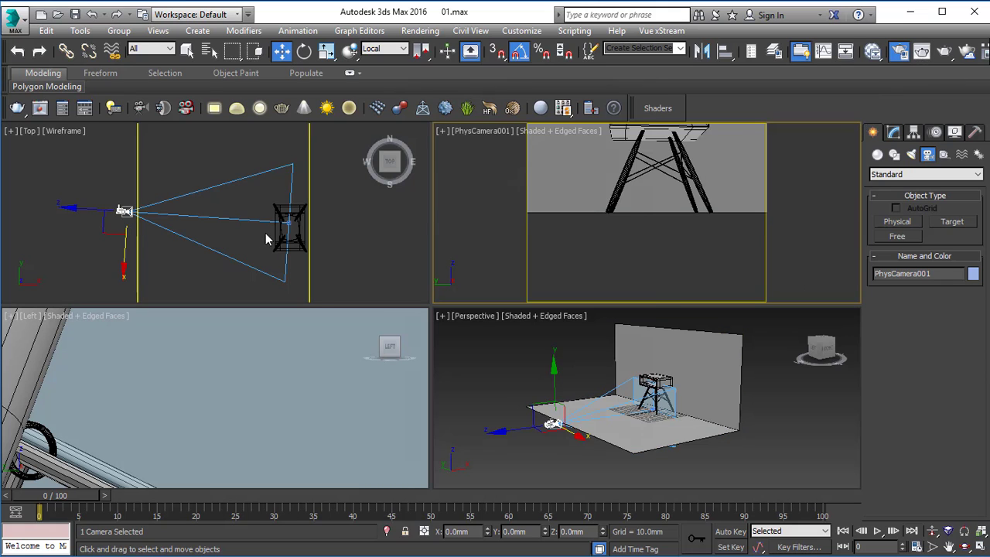
{"action": "key", "text": "F10"}
{"action": "left_click", "coordinate": [644, 35]}
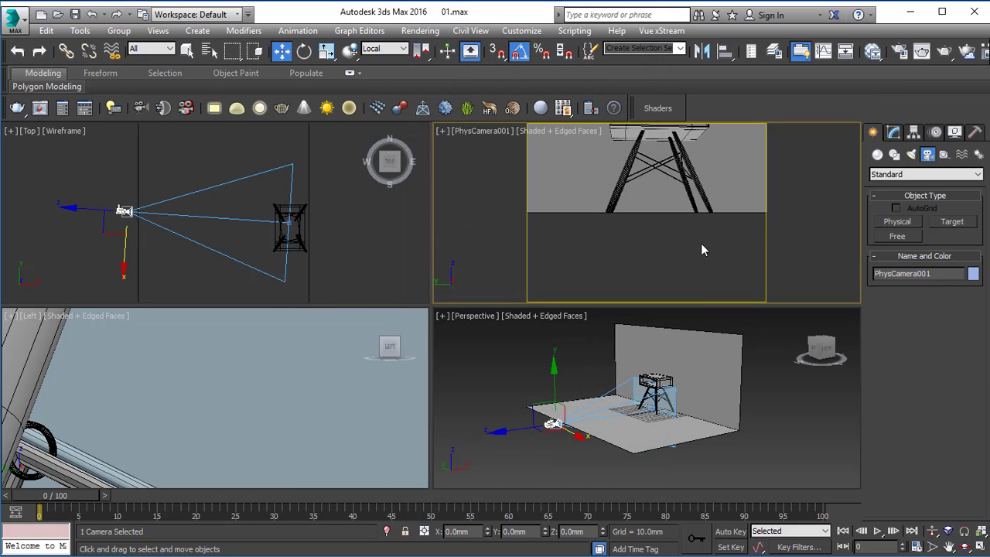
{"action": "left_click", "coordinate": [553, 495]}
{"action": "left_click", "coordinate": [551, 446]}
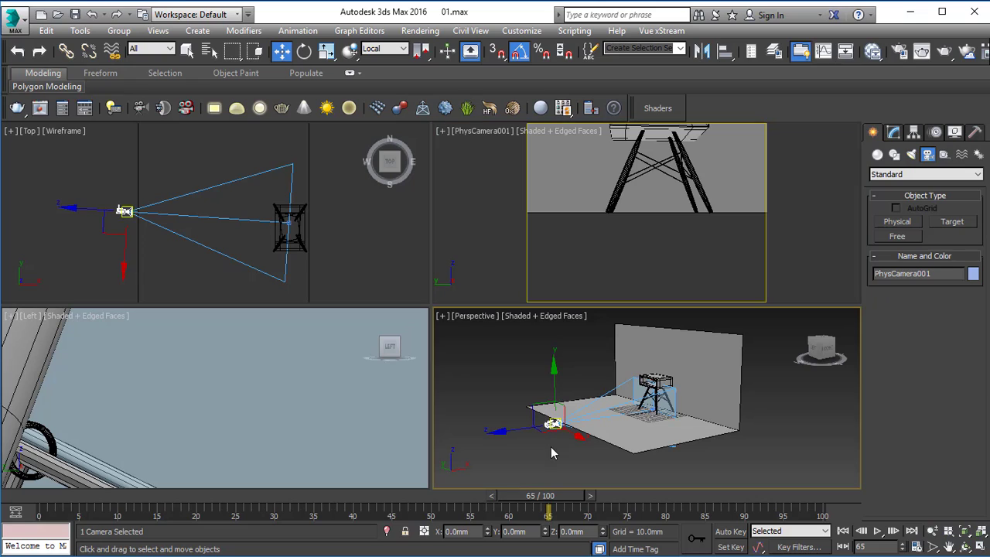
{"action": "left_click_drag", "start_coordinate": [550, 497], "coordinate": [4, 529]}
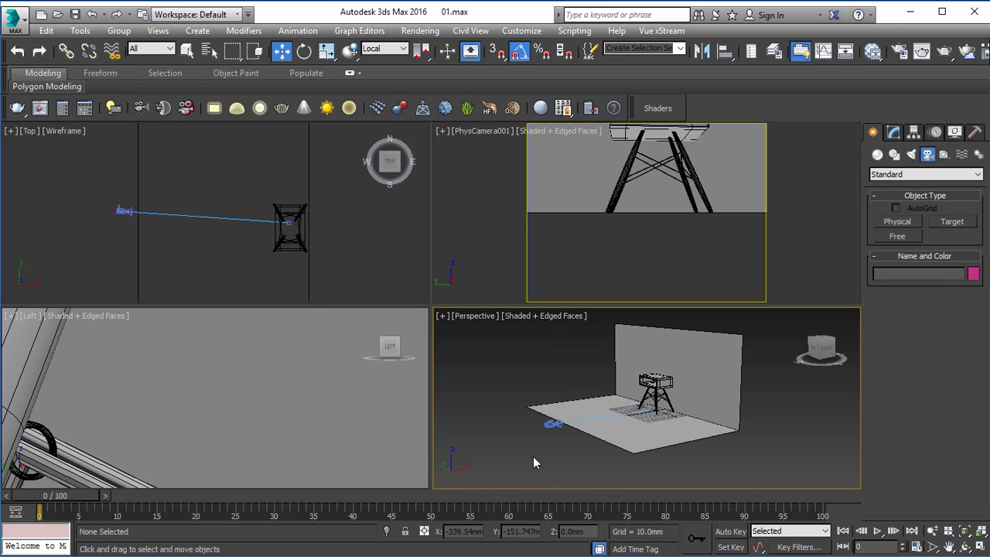
Raise the camera well above the floor and lift its target about 35 mm up the table.
{"action": "left_click", "coordinate": [552, 424]}
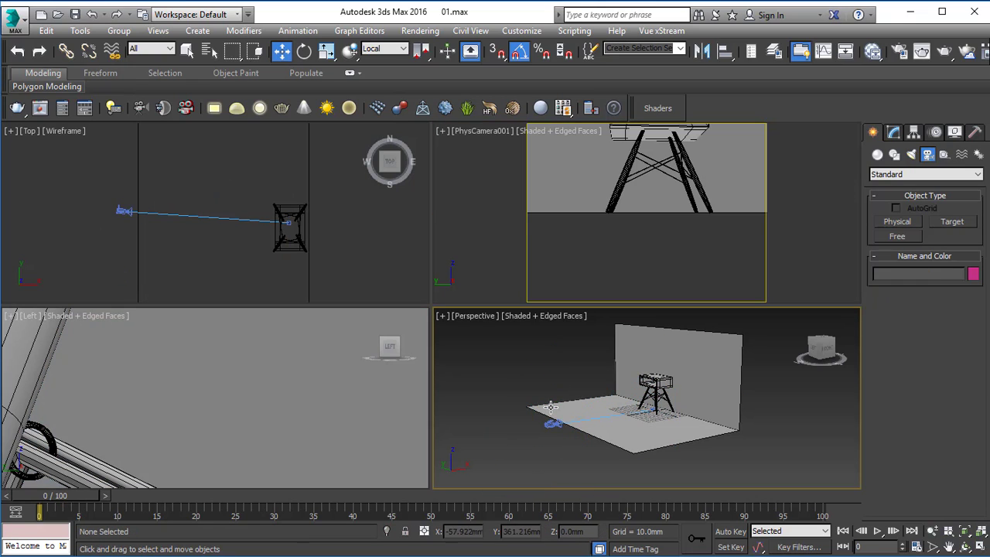
{"action": "left_click_drag", "start_coordinate": [556, 386], "coordinate": [556, 338]}
{"action": "left_click", "coordinate": [653, 395]}
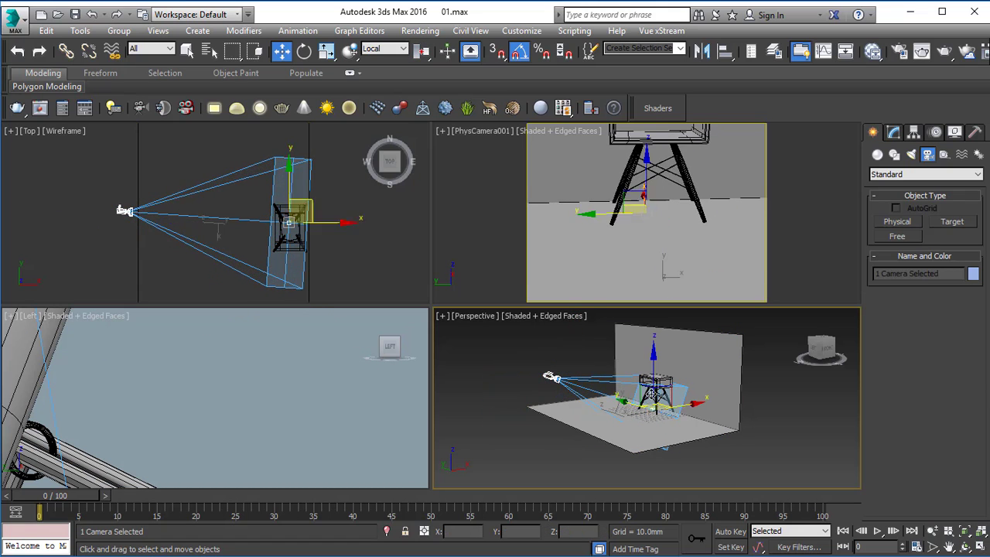
{"action": "left_click", "coordinate": [654, 391]}
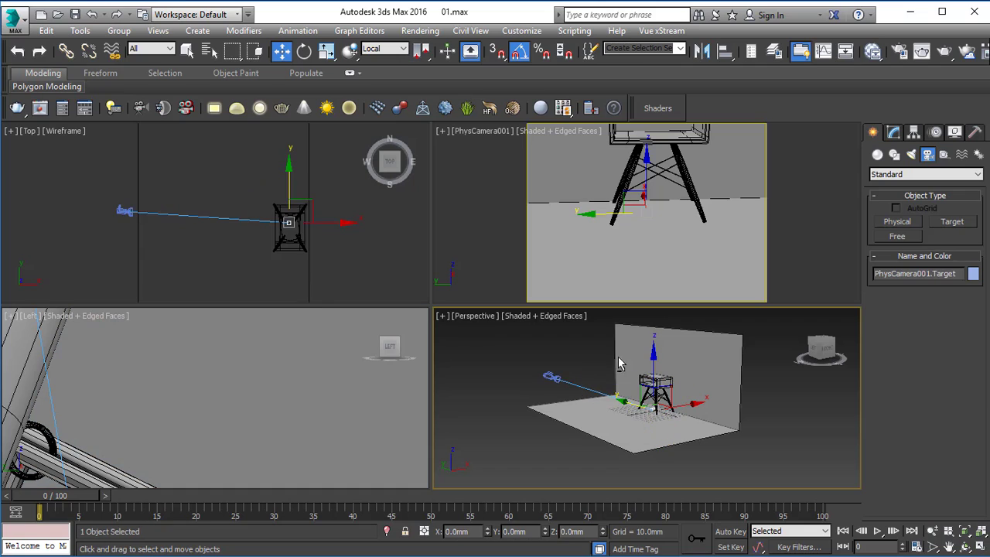
{"action": "left_click_drag", "start_coordinate": [653, 359], "coordinate": [663, 340]}
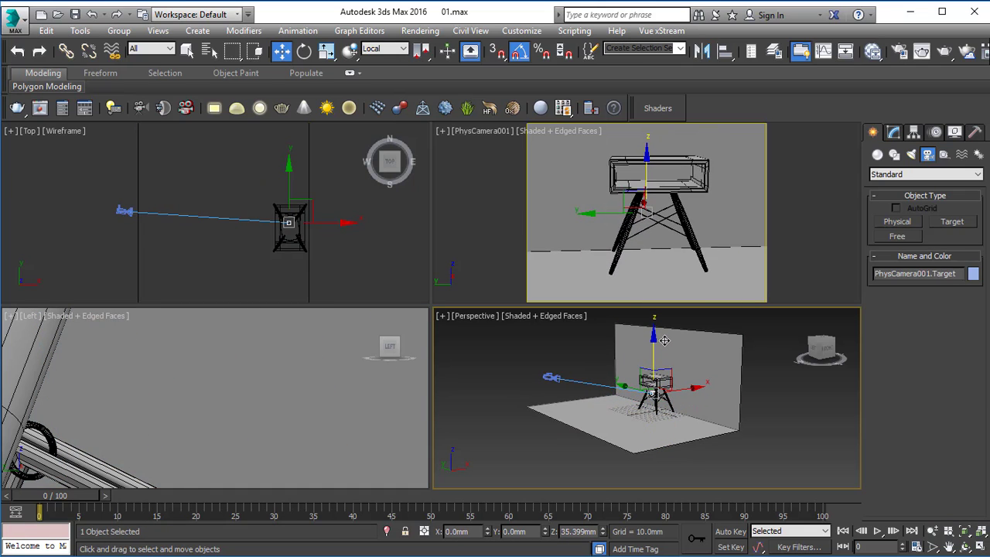
Lower the camera along its local vertical axis to a flatter viewing angle.
{"action": "left_click", "coordinate": [552, 376]}
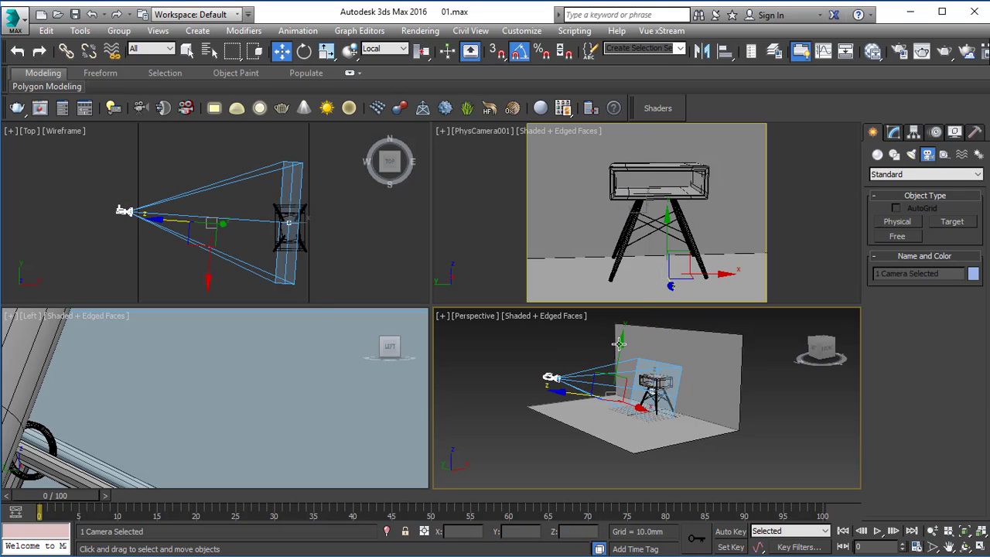
{"action": "left_click", "coordinate": [550, 377]}
{"action": "left_click_drag", "start_coordinate": [562, 335], "coordinate": [563, 351]}
Set the reference coordinate system to View and move the camera to about 67 mm in both Z and Y.
{"action": "left_click", "coordinate": [383, 48]}
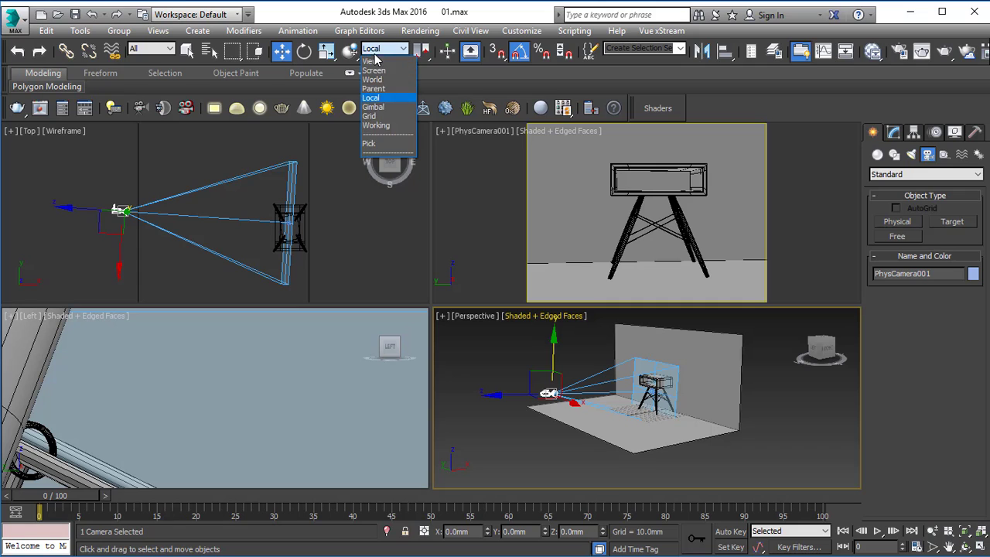
{"action": "left_click", "coordinate": [379, 61]}
{"action": "left_click_drag", "start_coordinate": [555, 353], "coordinate": [565, 365]}
{"action": "middle_click_drag", "start_coordinate": [518, 389], "coordinate": [647, 402], "text": "alt"}
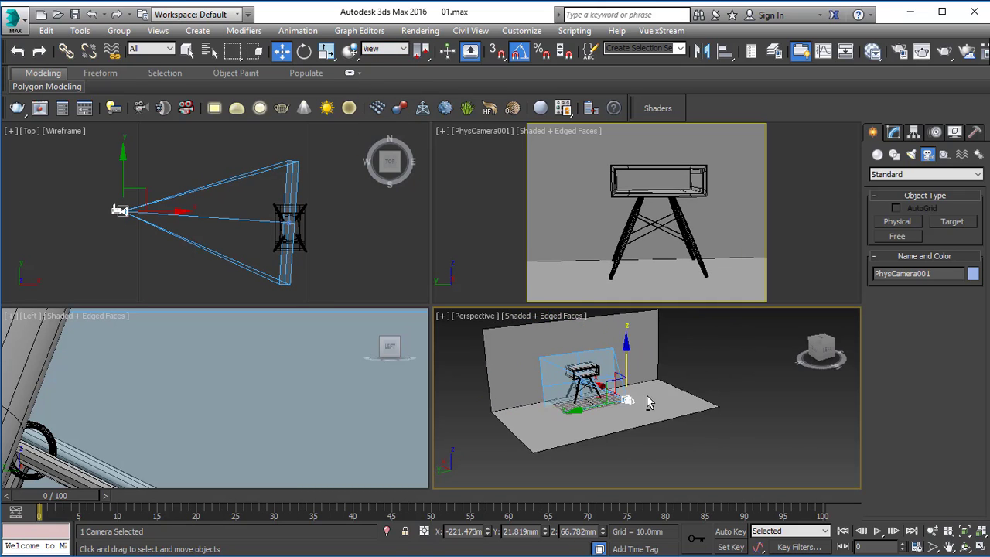
{"action": "left_click_drag", "start_coordinate": [597, 406], "coordinate": [574, 412]}
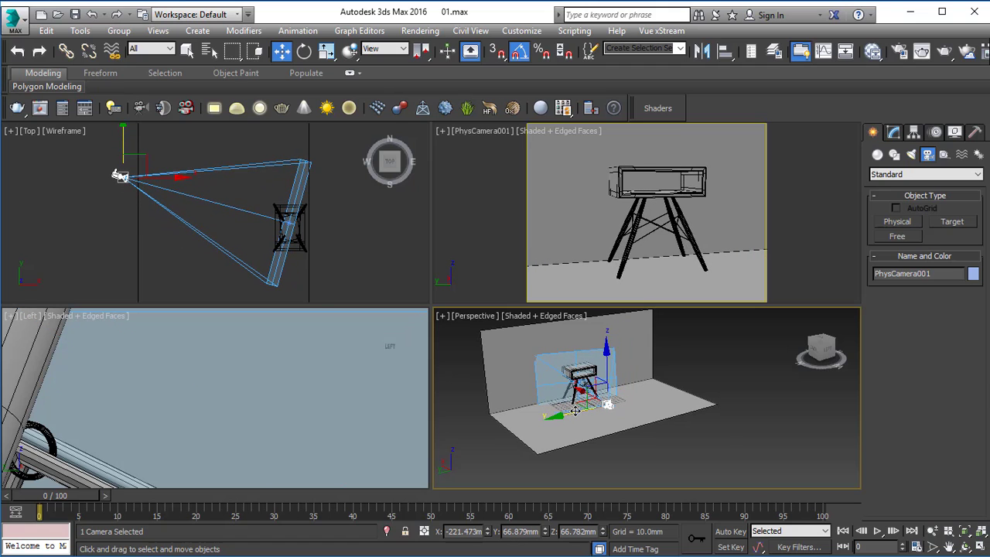
Lower the camera target by about 5 mm and the camera itself to a height of about 62 mm.
{"action": "middle_click_drag", "start_coordinate": [575, 411], "coordinate": [513, 405], "text": "alt"}
{"action": "scroll", "coordinate": [616, 402], "scroll_direction": "up", "scroll_amount": 3}
{"action": "left_click", "coordinate": [620, 389]}
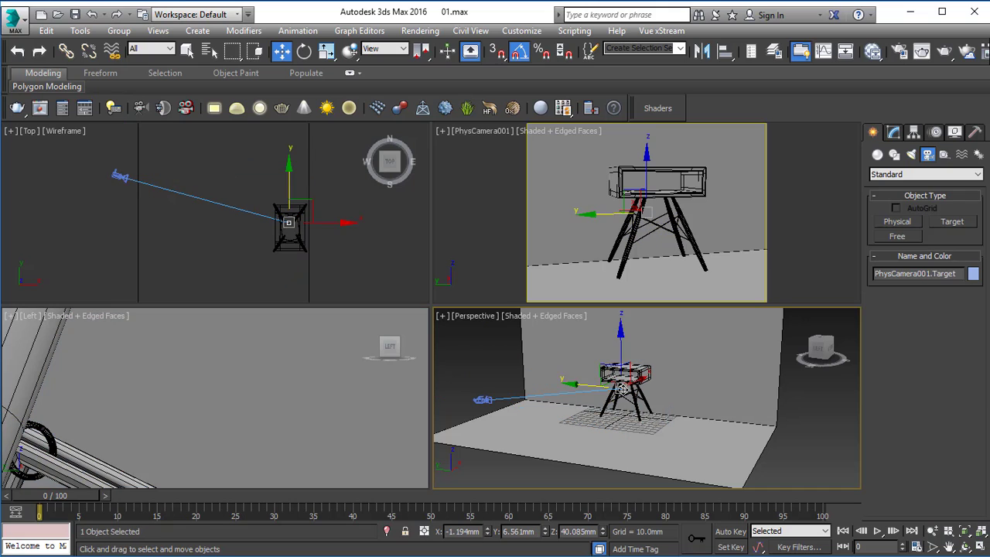
{"action": "left_click_drag", "start_coordinate": [621, 349], "coordinate": [628, 354]}
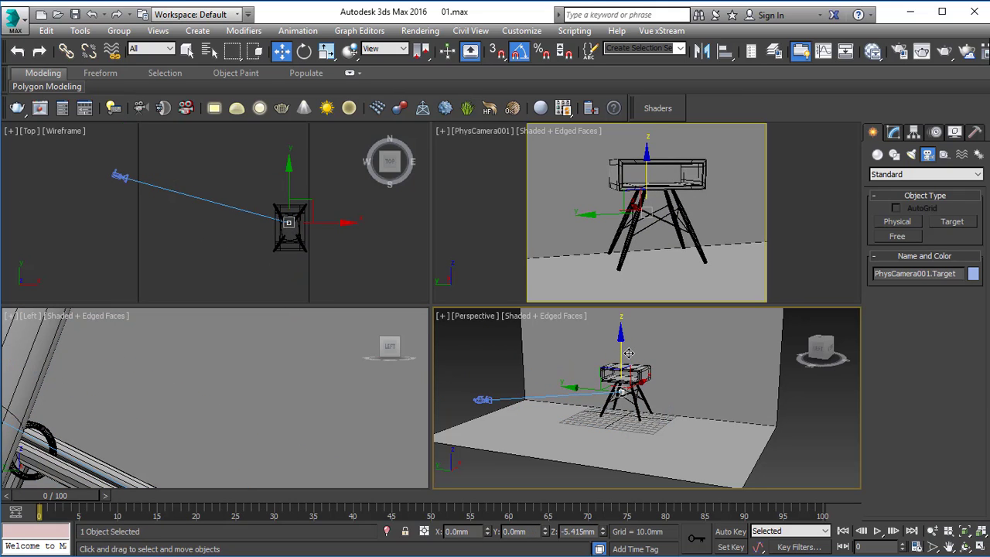
{"action": "left_click", "coordinate": [482, 400]}
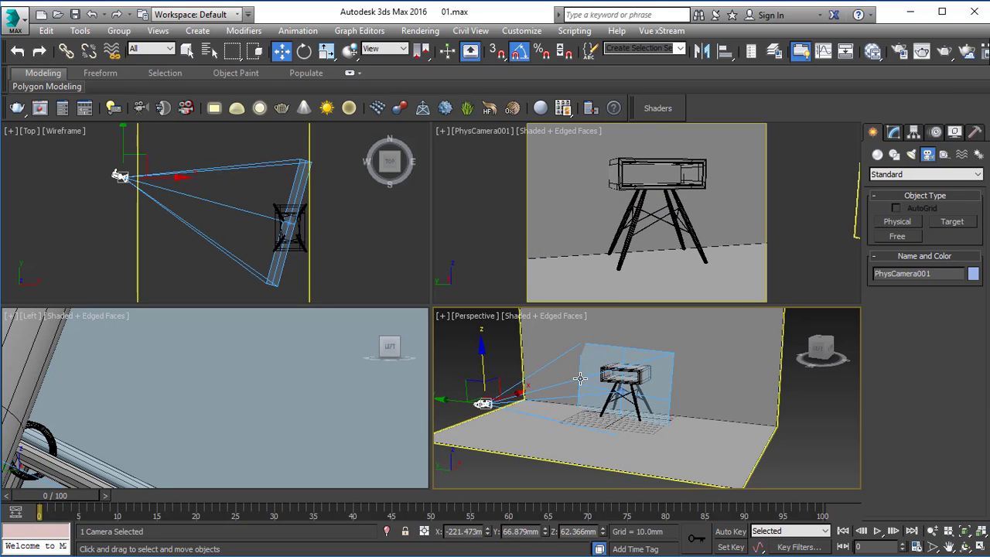
Raise the camera target to a height of about 50 mm, then reselect the camera.
{"action": "left_click", "coordinate": [619, 391]}
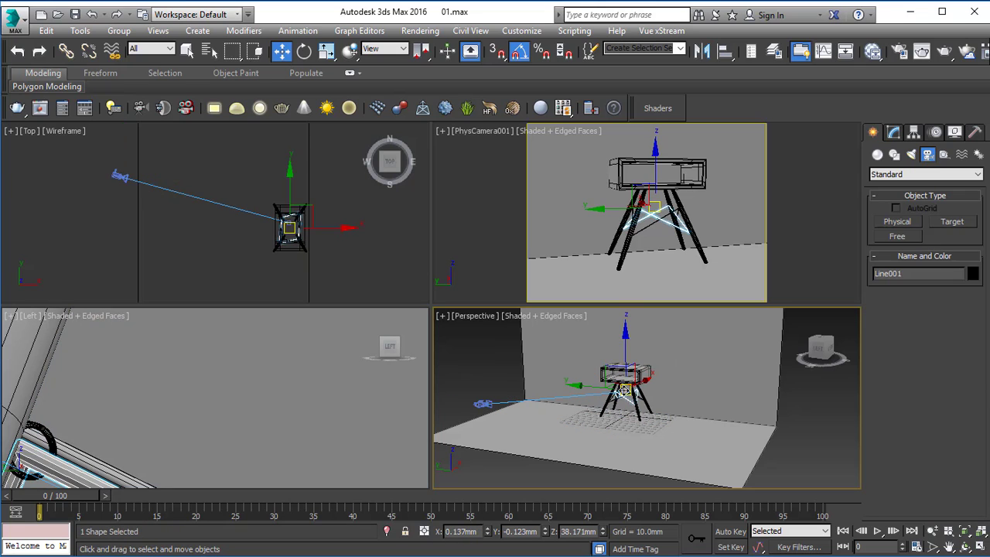
{"action": "left_click", "coordinate": [621, 392]}
{"action": "left_click_drag", "start_coordinate": [621, 364], "coordinate": [623, 354]}
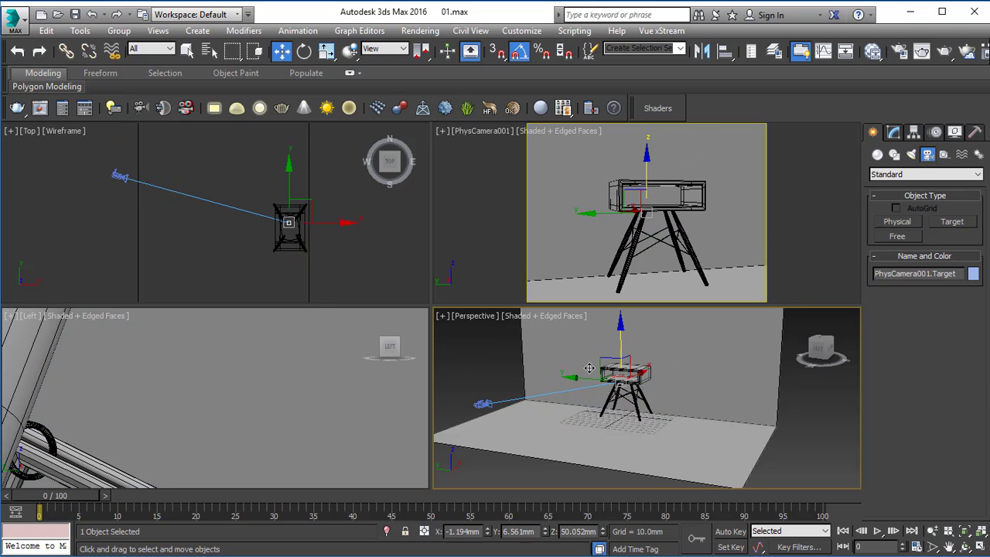
{"action": "left_click", "coordinate": [476, 404]}
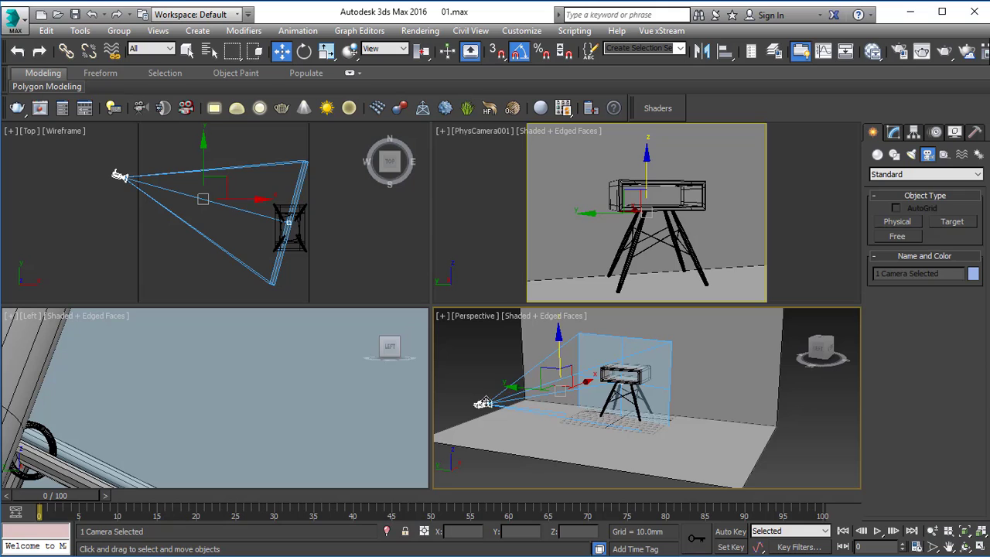
Lower the camera by about 10 mm along Z.
{"action": "left_click", "coordinate": [481, 403]}
{"action": "left_click_drag", "start_coordinate": [485, 370], "coordinate": [492, 377]}
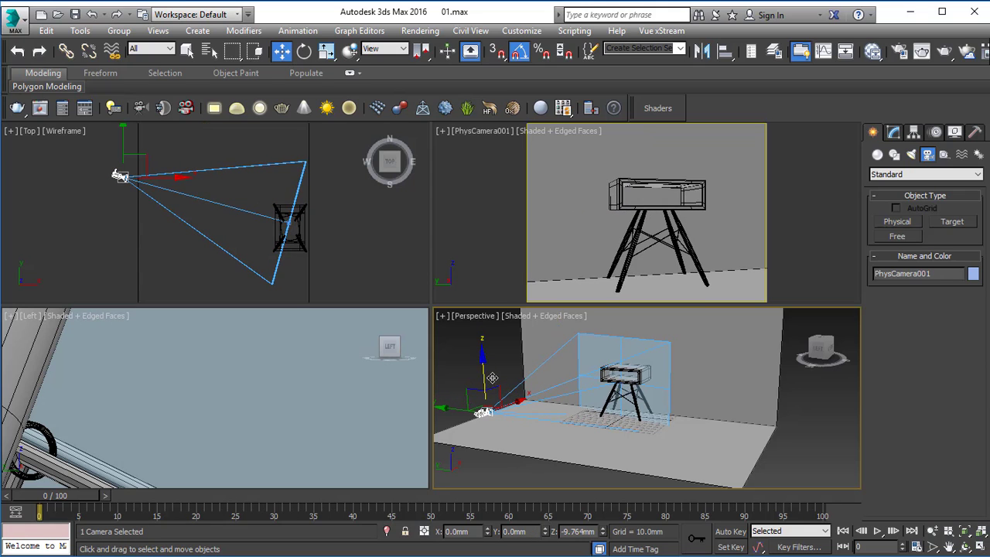
Select the camera target beneath the tabletop box, move it about 7 mm in negative Y and raise it slightly.
{"action": "middle_click_drag", "start_coordinate": [603, 405], "coordinate": [640, 395], "text": "alt"}
{"action": "left_click", "coordinate": [588, 380]}
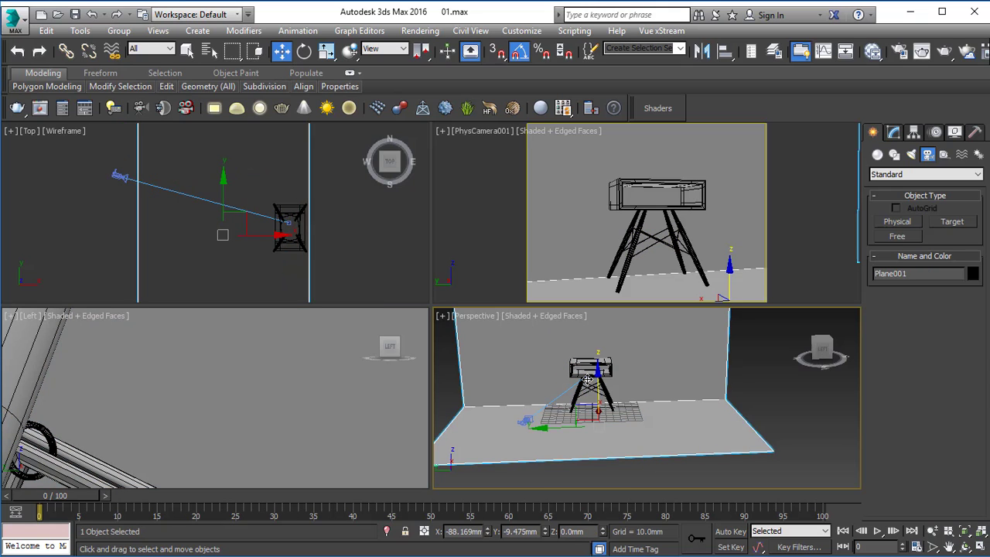
{"action": "key", "text": "q"}
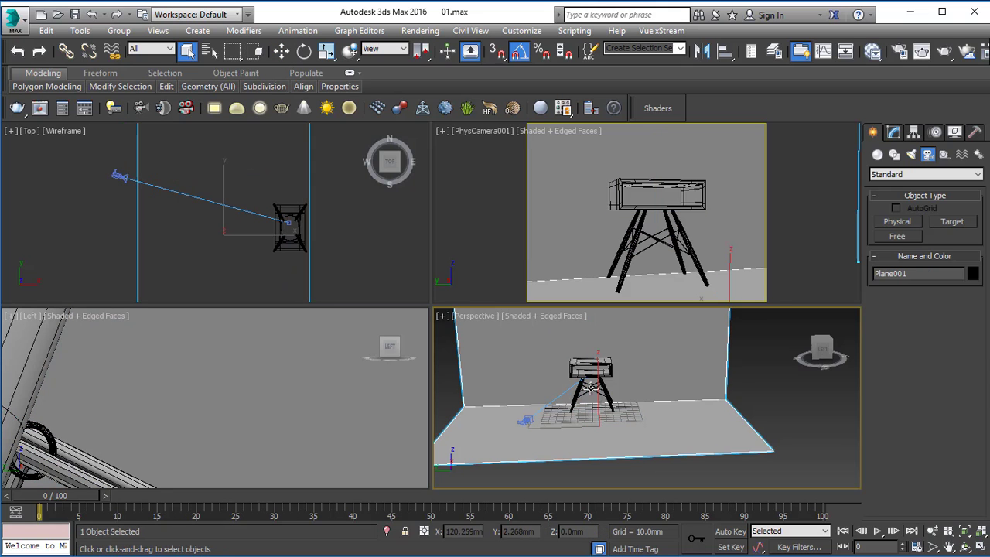
{"action": "scroll", "coordinate": [573, 361], "scroll_direction": "up", "scroll_amount": 5}
{"action": "middle_click_drag", "start_coordinate": [609, 456], "coordinate": [616, 475]}
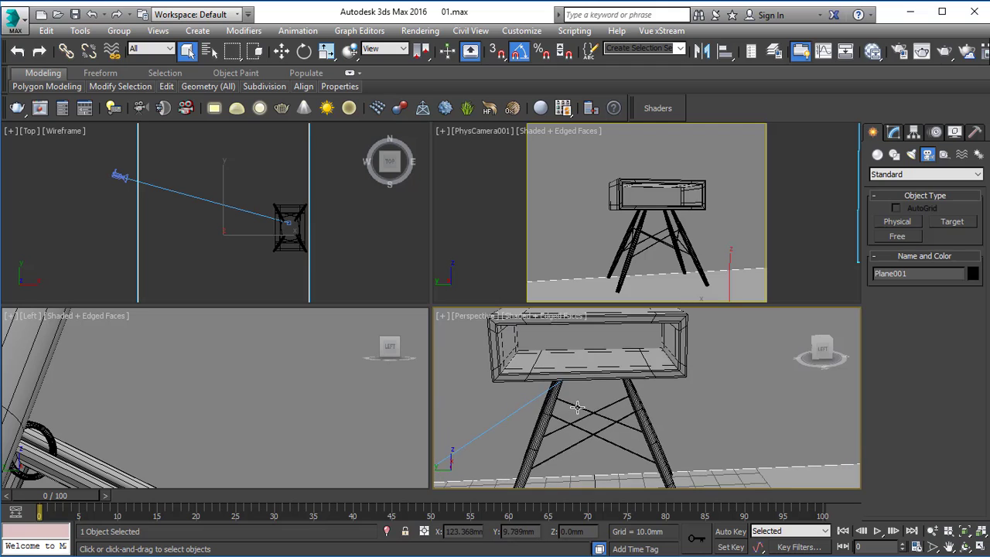
{"action": "key", "text": "F3"}
{"action": "left_click", "coordinate": [571, 371]}
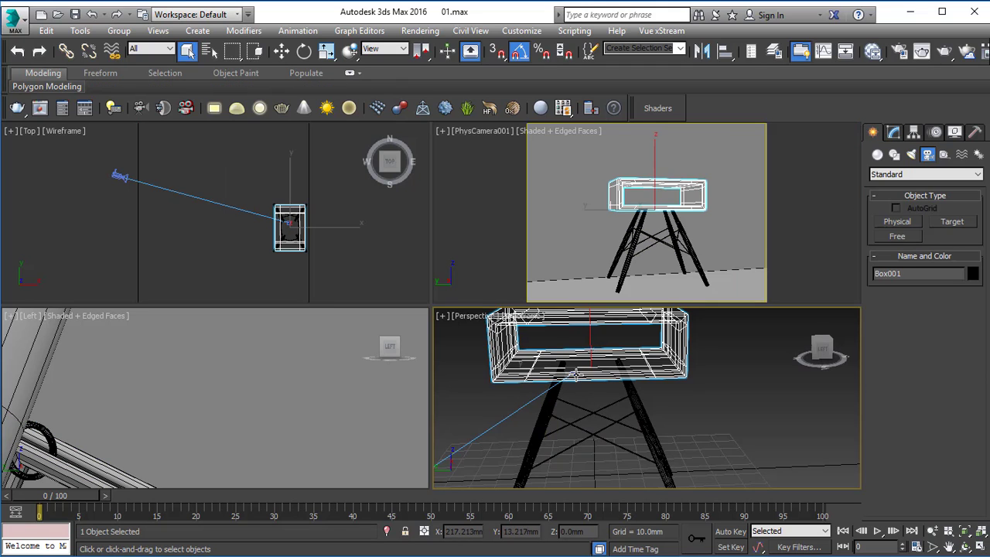
{"action": "left_click", "coordinate": [572, 373]}
{"action": "key", "text": "F3"}
{"action": "scroll", "coordinate": [582, 396], "scroll_direction": "down", "scroll_amount": 5}
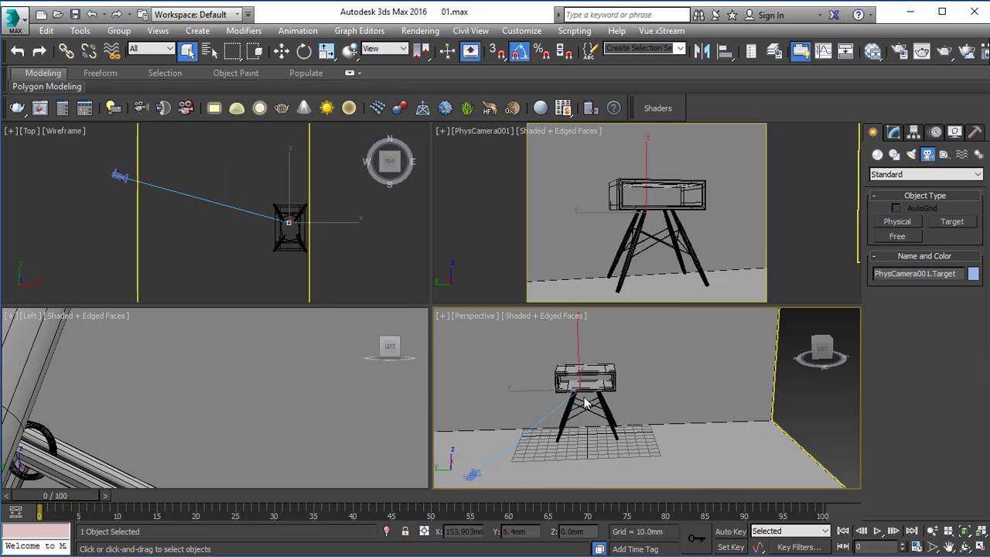
{"action": "key", "text": "w"}
{"action": "left_click_drag", "start_coordinate": [547, 389], "coordinate": [548, 389]}
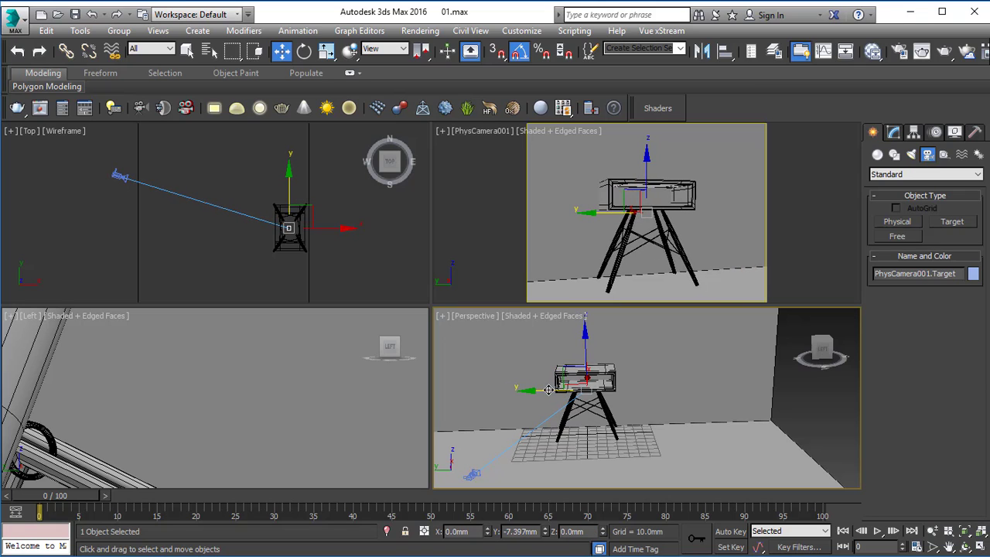
{"action": "left_click_drag", "start_coordinate": [584, 335], "coordinate": [583, 334]}
Clear the selection and save the scene.
{"action": "left_click", "coordinate": [792, 392]}
{"action": "key", "text": "ctrl+s"}
{"action": "middle_click_drag", "start_coordinate": [619, 389], "coordinate": [639, 383]}
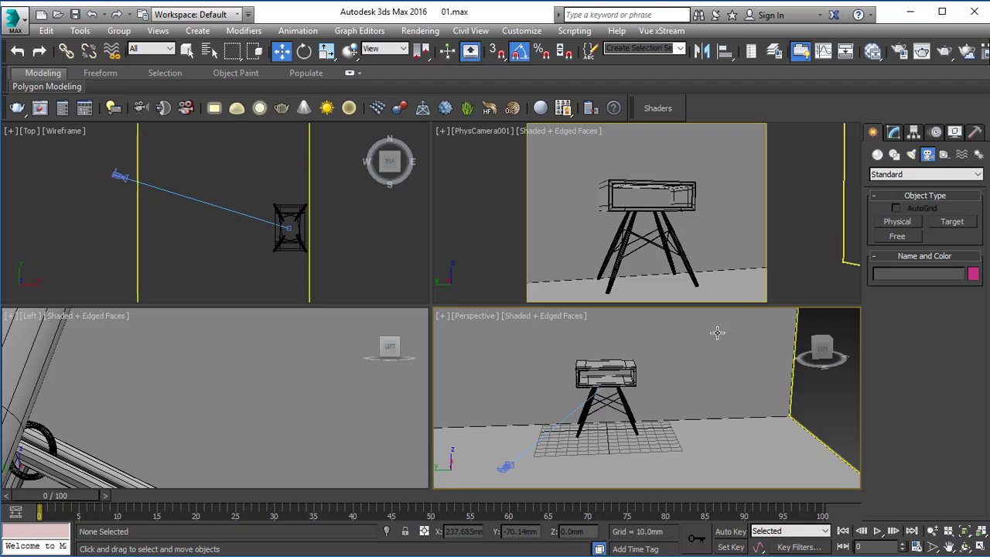
Set the render output size to a portrait format of 480 wide by 640 high.
{"action": "key", "text": "F10"}
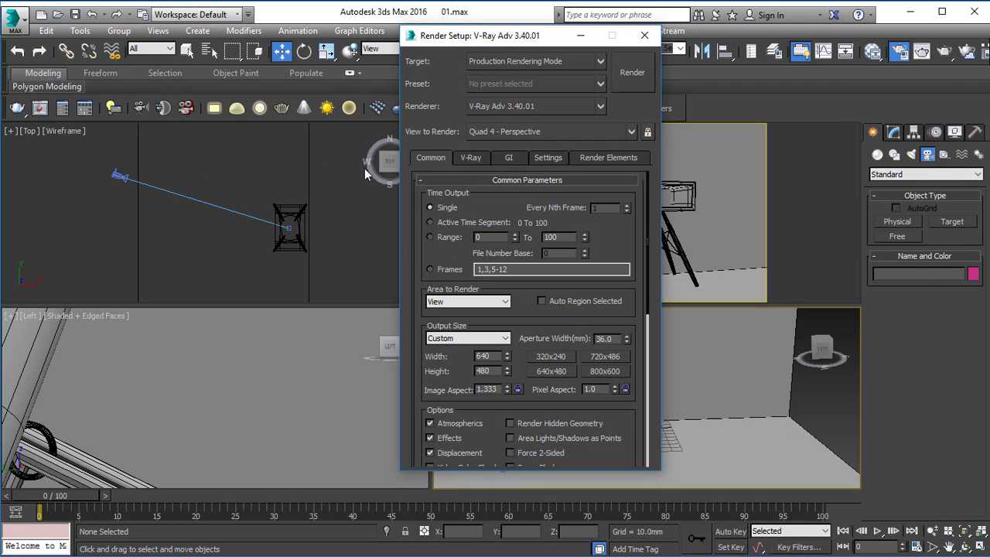
{"action": "left_click_drag", "start_coordinate": [480, 27], "coordinate": [175, 44]}
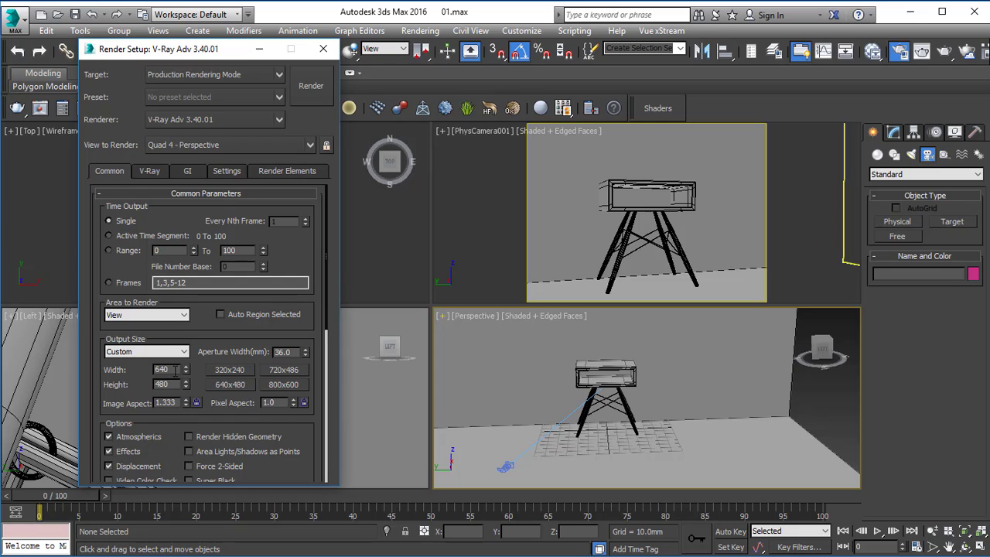
{"action": "double_click", "coordinate": [176, 370]}
{"action": "key", "text": "Tab"}
{"action": "type", "text": "640"}
{"action": "key", "text": "Return"}
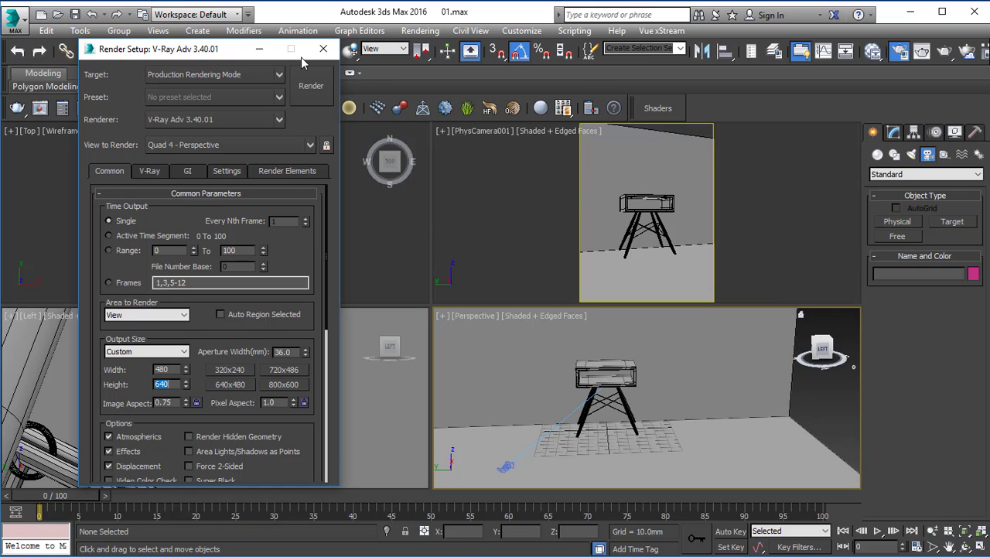
{"action": "left_click", "coordinate": [324, 48]}
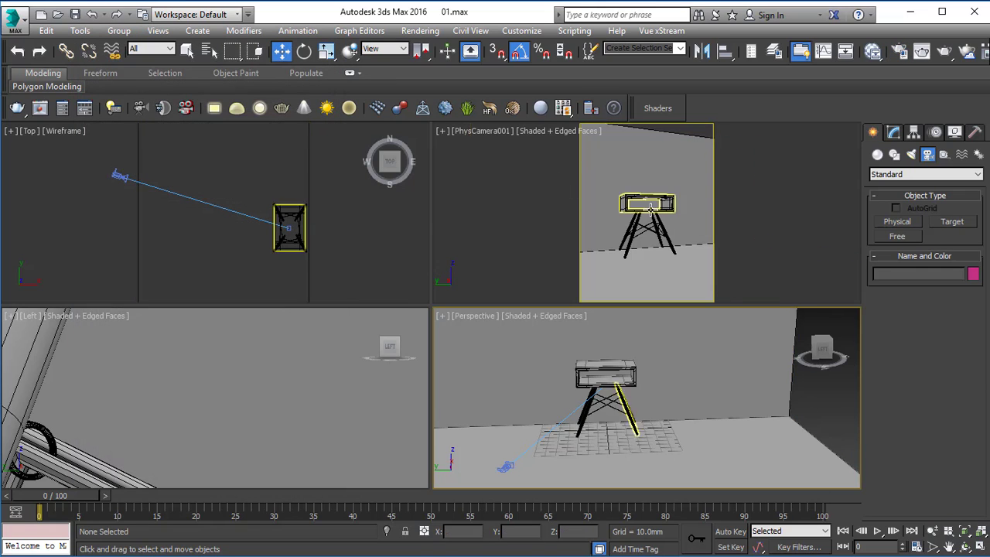
Move the camera closer to the table, to about -176 mm in X and 54 mm in Z.
{"action": "left_click", "coordinate": [671, 253]}
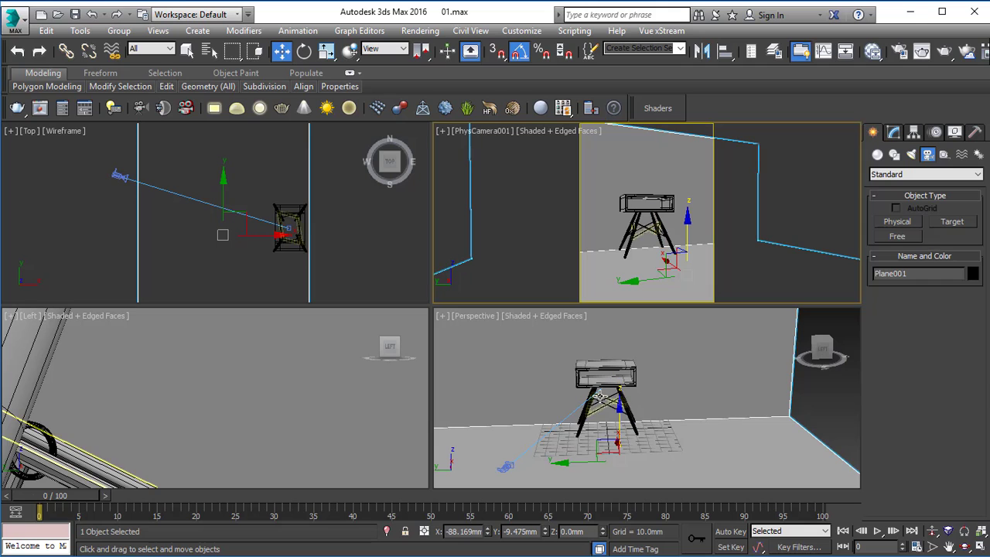
{"action": "middle_click_drag", "start_coordinate": [611, 402], "coordinate": [582, 405], "text": "alt"}
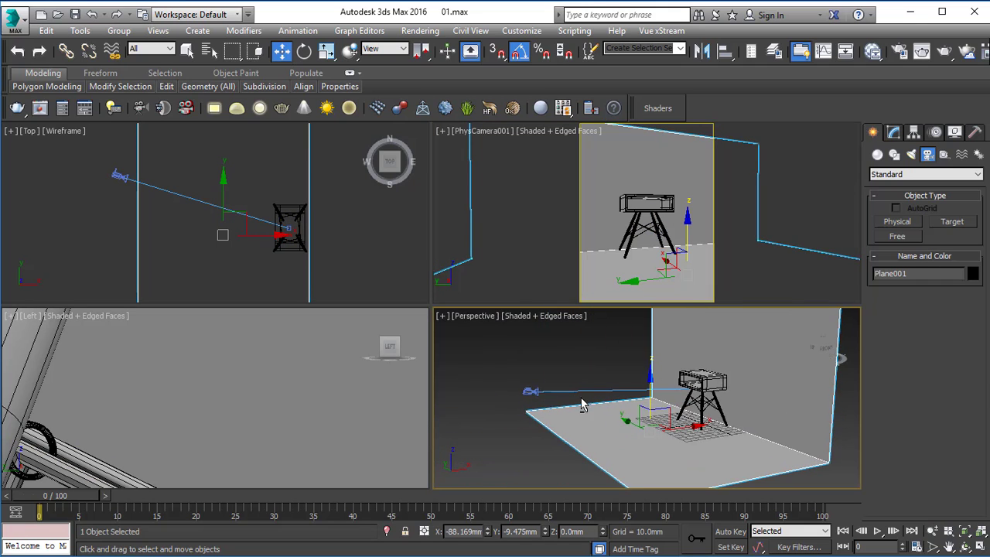
{"action": "left_click", "coordinate": [530, 391]}
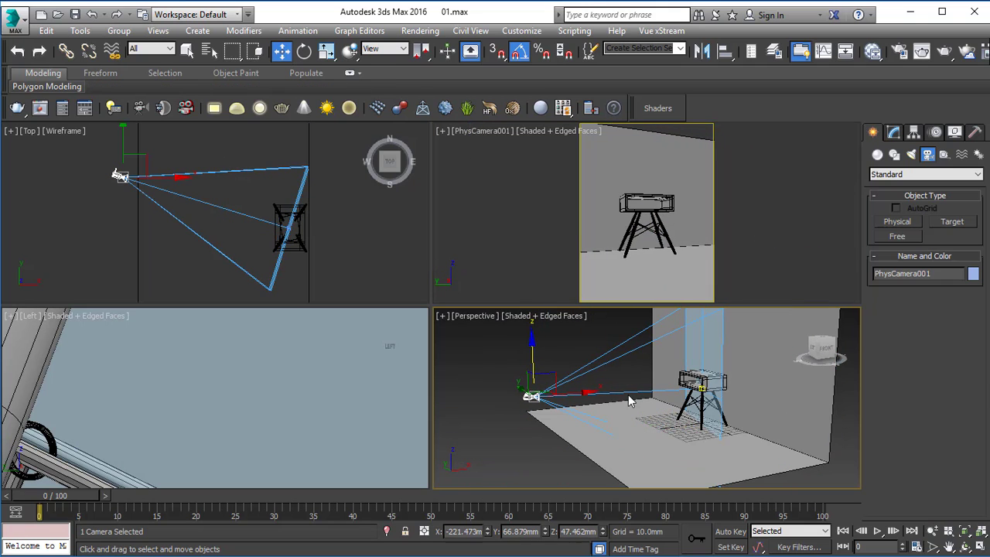
{"action": "left_click_drag", "start_coordinate": [589, 391], "coordinate": [615, 387]}
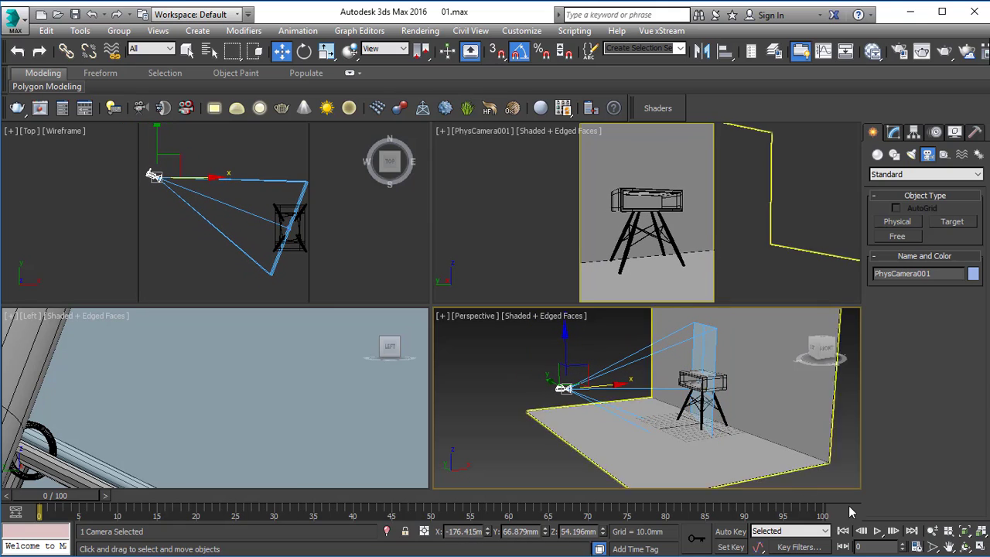
Raise the upper edge of the backdrop's back wall to a height of about 176 mm.
{"action": "left_click", "coordinate": [835, 449]}
{"action": "middle_click_drag", "start_coordinate": [680, 373], "coordinate": [618, 396], "text": "alt"}
{"action": "left_click", "coordinate": [663, 332]}
{"action": "scroll", "coordinate": [630, 396], "scroll_direction": "down", "scroll_amount": 3}
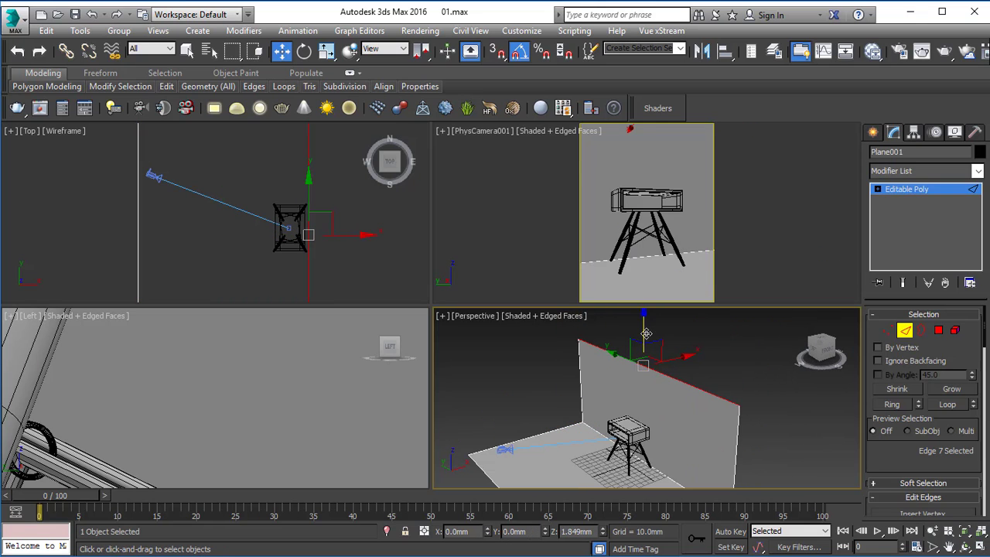
{"action": "left_click_drag", "start_coordinate": [646, 333], "coordinate": [645, 329]}
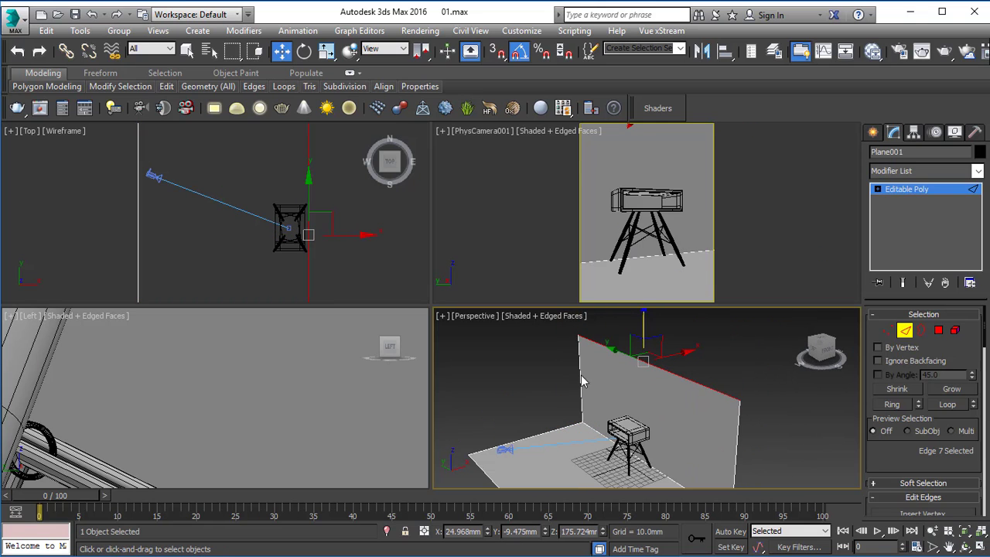
Extrude the floor's two open edges beside and behind the camera upward about 175 mm to form two more walls.
{"action": "left_click", "coordinate": [568, 432]}
{"action": "middle_click_drag", "start_coordinate": [595, 371], "coordinate": [627, 355], "text": "alt"}
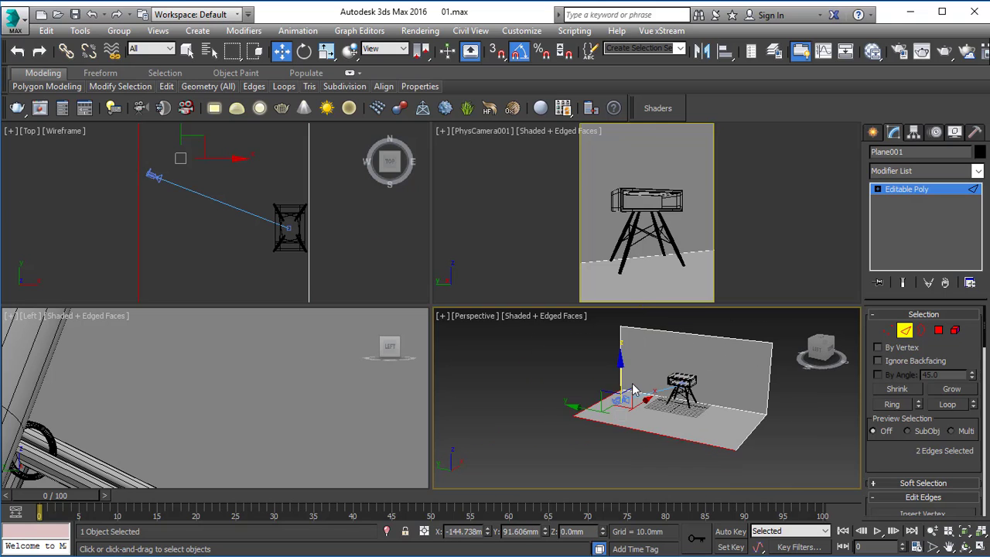
{"action": "left_click_drag", "start_coordinate": [626, 355], "coordinate": [649, 304], "text": "shift"}
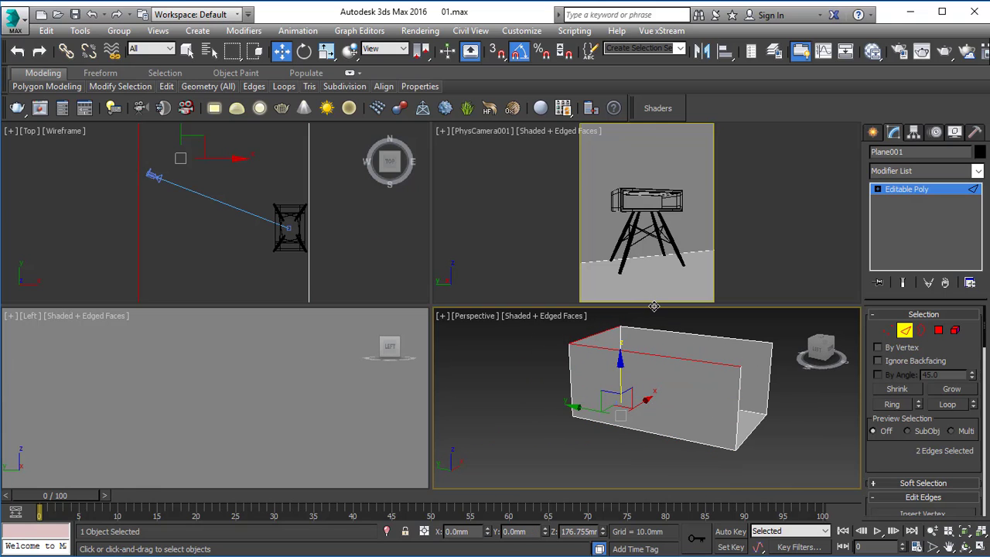
Weld the two nearly coincident vertices at the upper corner where the new side wall meets the back wall.
{"action": "scroll", "coordinate": [603, 356], "scroll_direction": "up", "scroll_amount": 6}
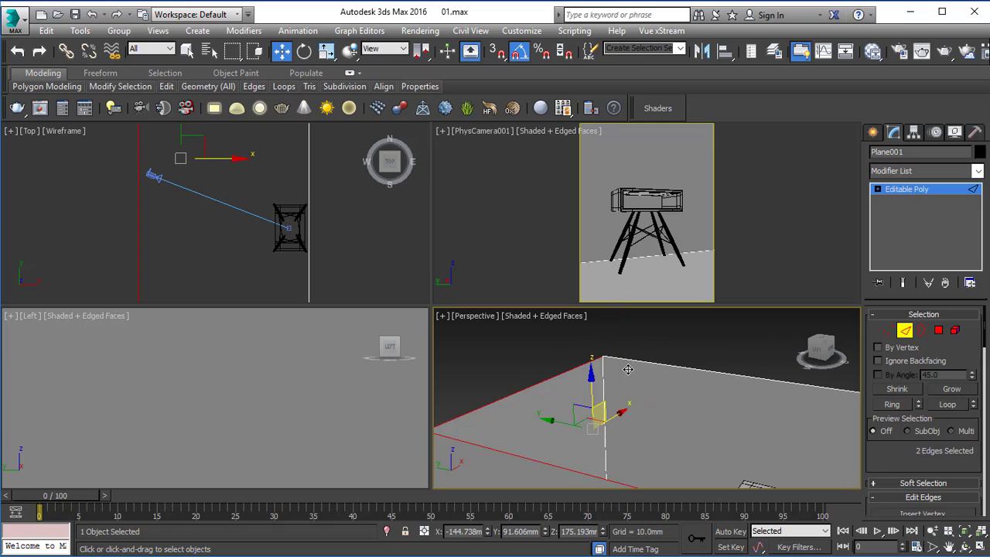
{"action": "key", "text": "1"}
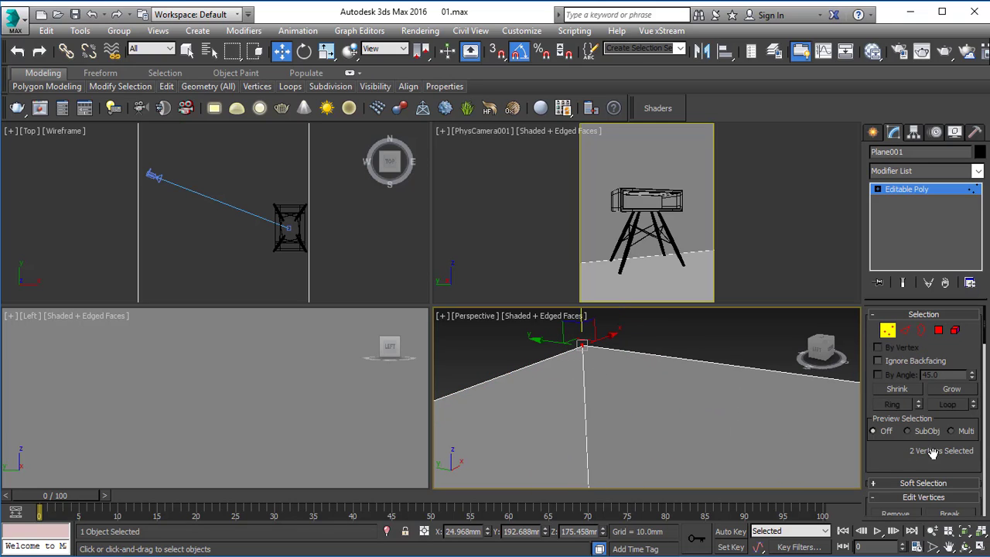
{"action": "scroll", "coordinate": [933, 453], "scroll_direction": "down", "scroll_amount": 4}
{"action": "left_click", "coordinate": [971, 382]}
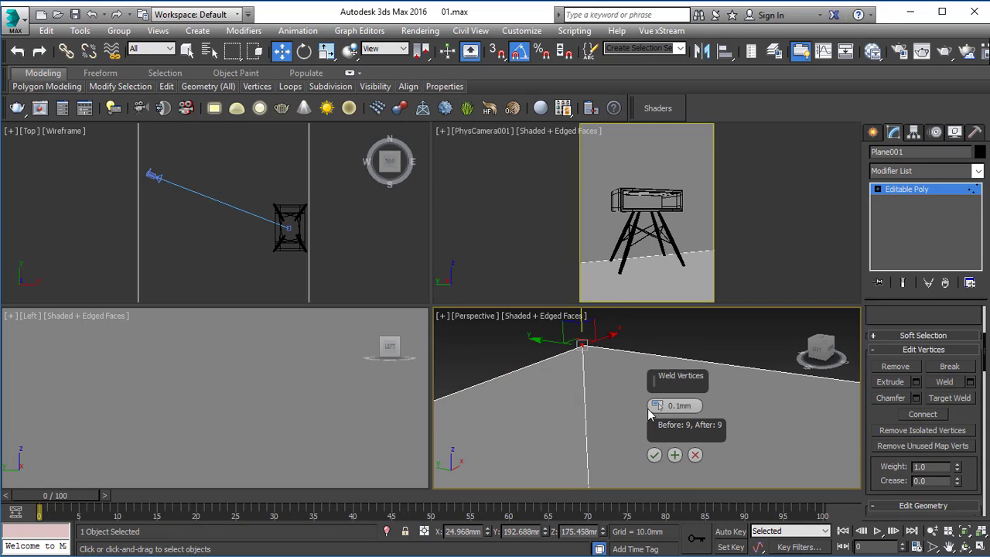
{"action": "left_click", "coordinate": [654, 454]}
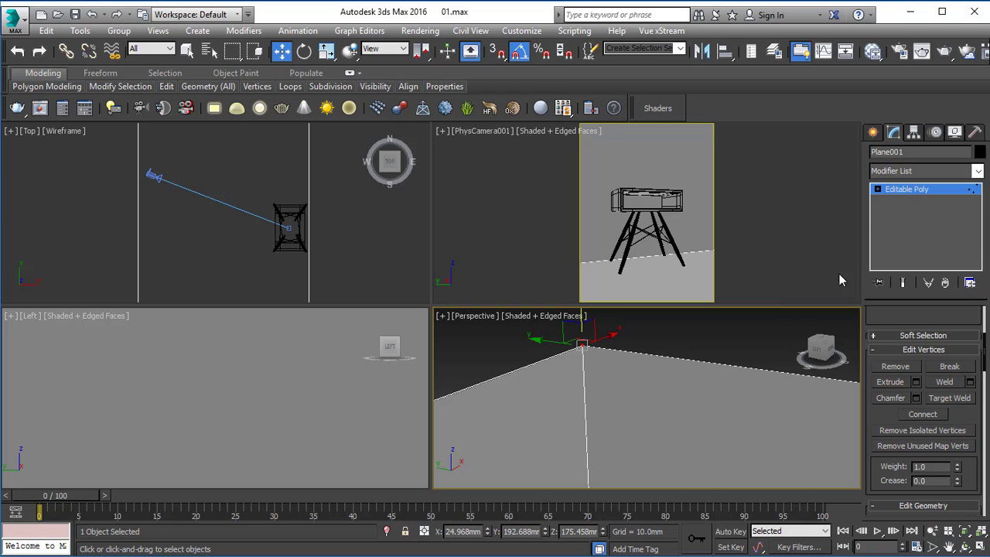
{"action": "left_click", "coordinate": [909, 191]}
Bridge the two opposite upper wall edges to close the room with a ceiling, and save the scene.
{"action": "scroll", "coordinate": [537, 345], "scroll_direction": "down", "scroll_amount": 6}
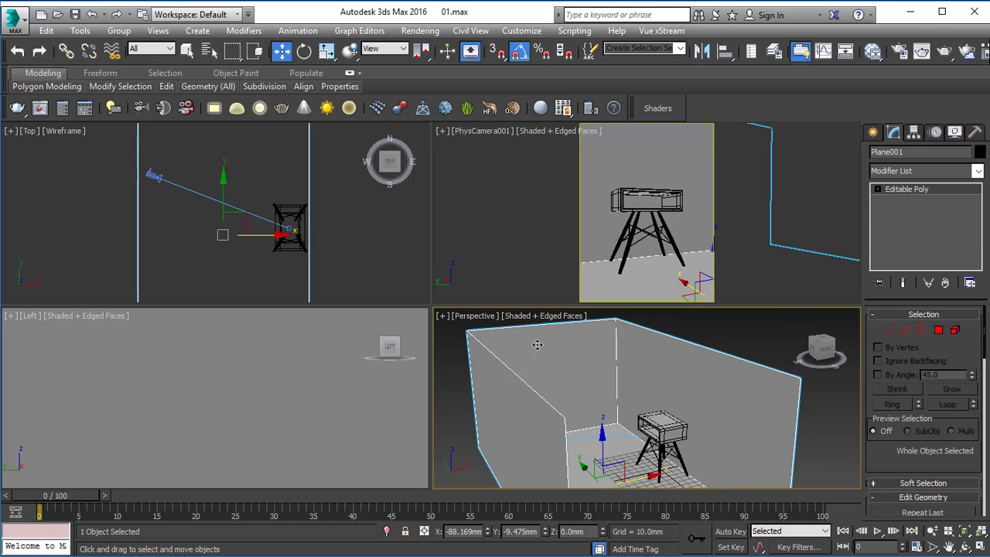
{"action": "key", "text": "2"}
{"action": "left_click", "coordinate": [700, 349]}
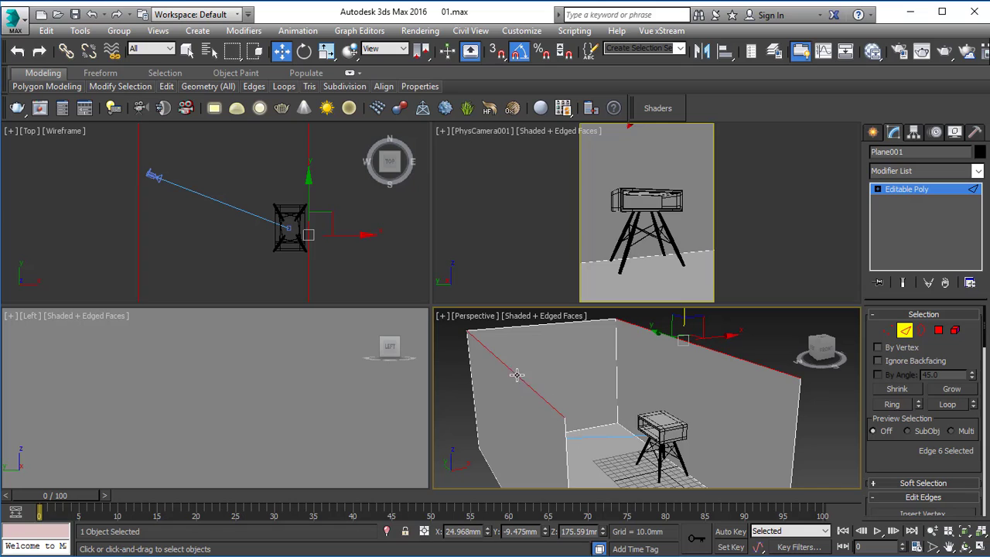
{"action": "left_click", "coordinate": [516, 374], "text": "ctrl"}
{"action": "scroll", "coordinate": [906, 433], "scroll_direction": "down", "scroll_amount": 3}
{"action": "left_click", "coordinate": [900, 470]}
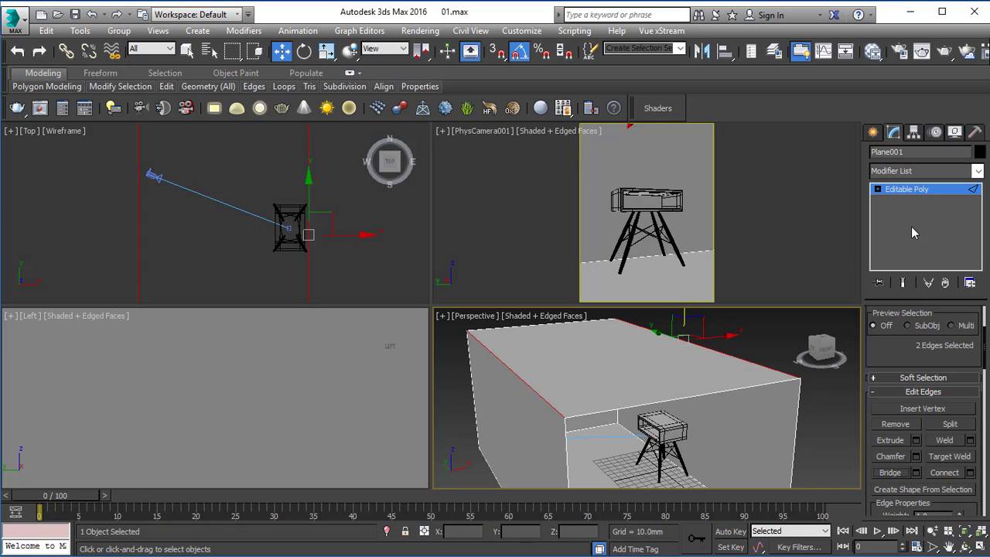
{"action": "left_click", "coordinate": [920, 189]}
{"action": "left_click", "coordinate": [826, 410]}
{"action": "key", "text": "ctrl+s"}
Examine the table inside the enclosed room in the perspective view and check the framing in the camera view.
{"action": "middle_click_drag", "start_coordinate": [758, 434], "coordinate": [650, 404]}
{"action": "scroll", "coordinate": [668, 380], "scroll_direction": "down", "scroll_amount": 6}
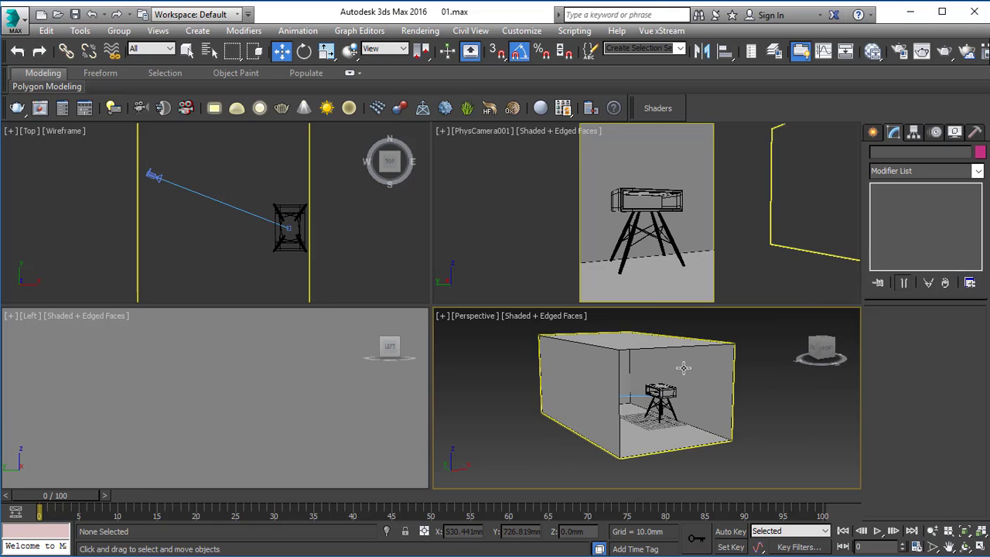
{"action": "left_click", "coordinate": [663, 394]}
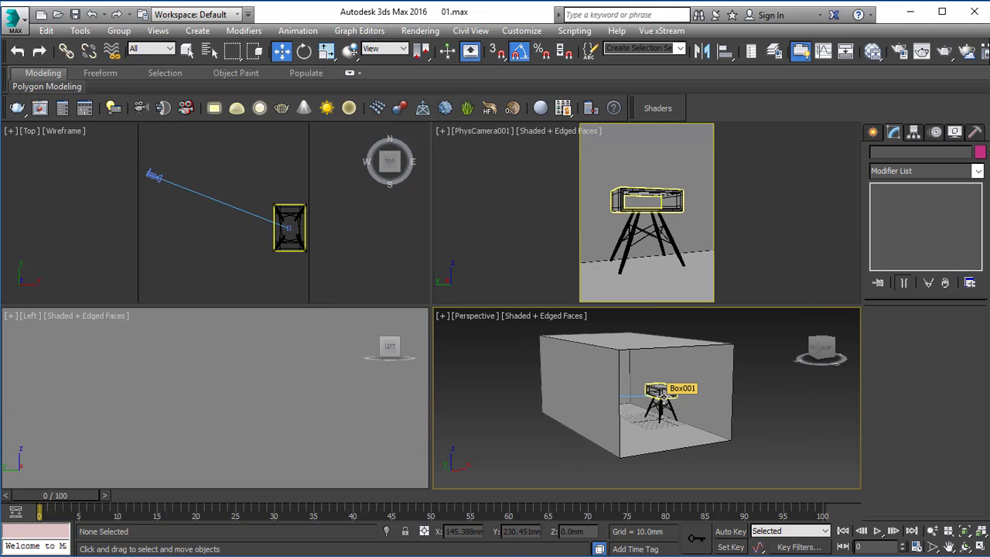
{"action": "left_click", "coordinate": [688, 407]}
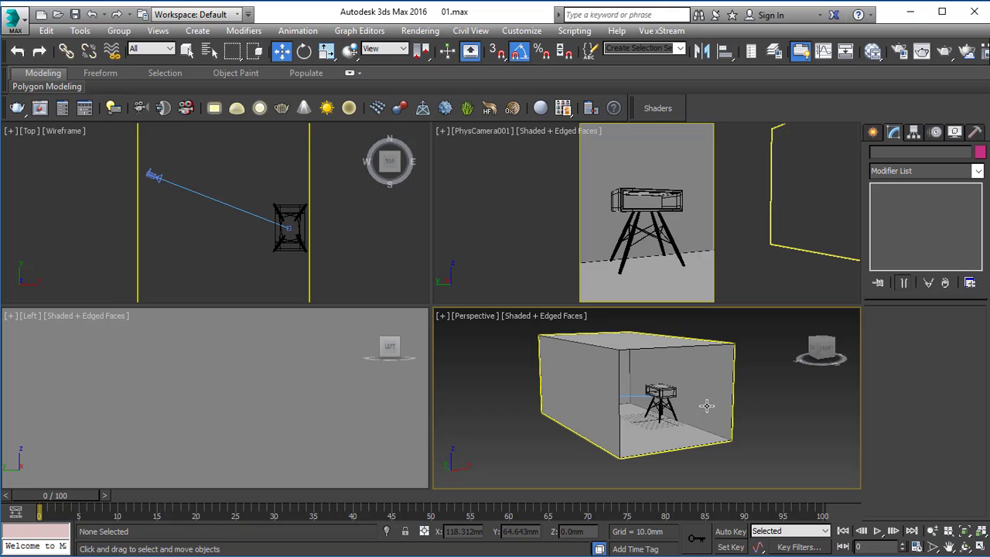
{"action": "middle_click_drag", "start_coordinate": [755, 397], "coordinate": [629, 385], "text": "alt"}
{"action": "scroll", "coordinate": [662, 407], "scroll_direction": "up", "scroll_amount": 3}
{"action": "key", "text": "q"}
{"action": "scroll", "coordinate": [662, 408], "scroll_direction": "up", "scroll_amount": 5}
{"action": "key", "text": "alt+w"}
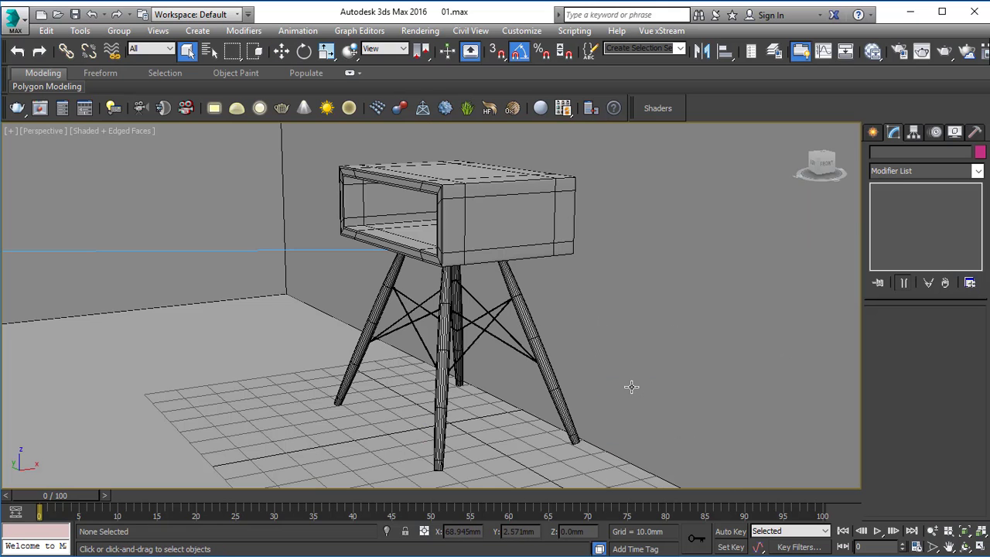
{"action": "key", "text": "alt+w"}
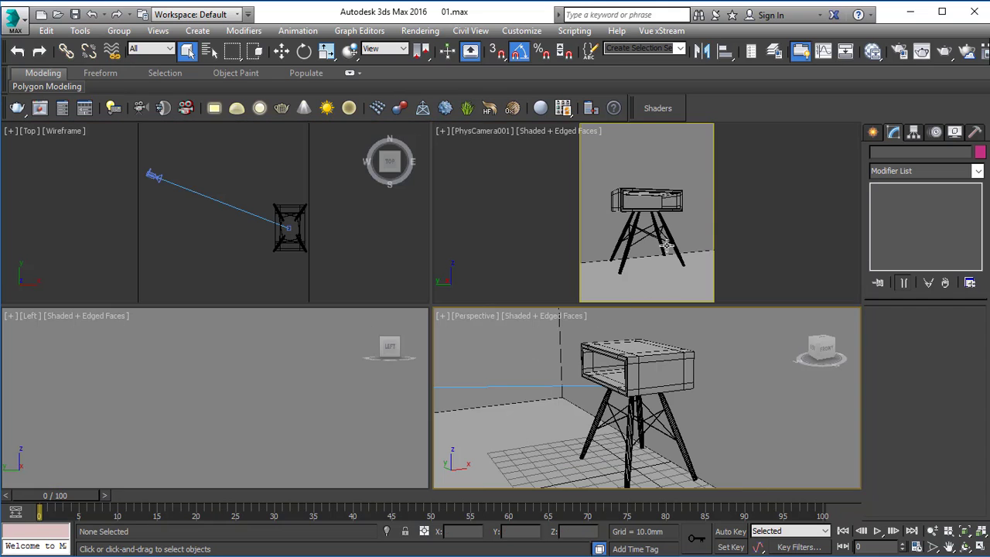
{"action": "left_click", "coordinate": [665, 246]}
{"action": "key", "text": "alt+w"}
{"action": "key", "text": "alt+w"}
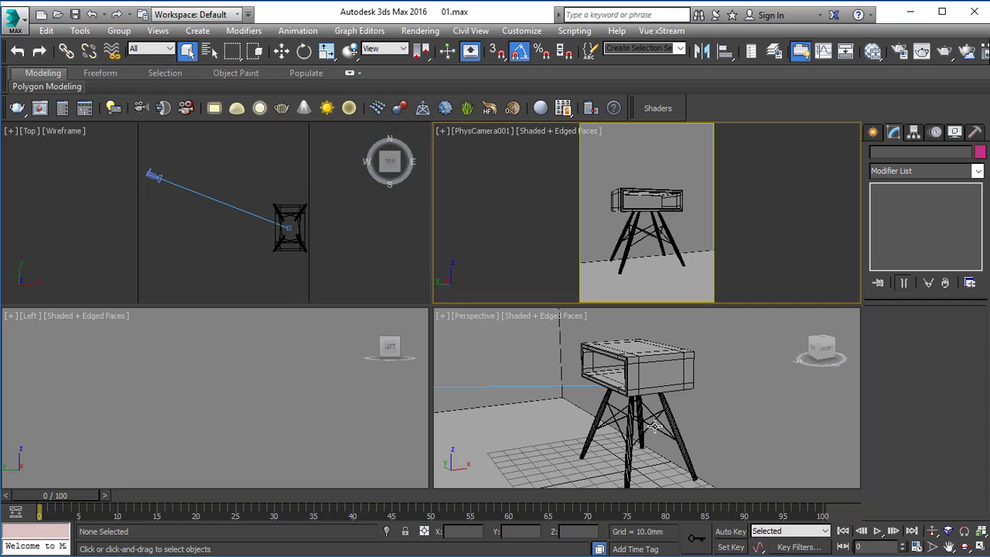
Hide the room surrounding the table and show the perspective view at full size.
{"action": "left_click", "coordinate": [632, 377]}
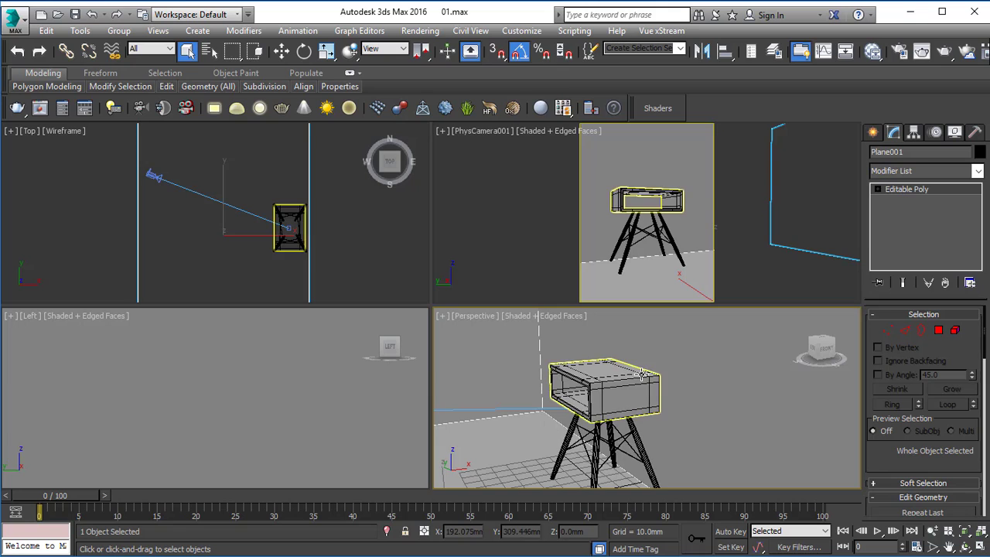
{"action": "key", "text": "alt+w"}
{"action": "right_click", "coordinate": [571, 252]}
{"action": "key", "text": "Escape"}
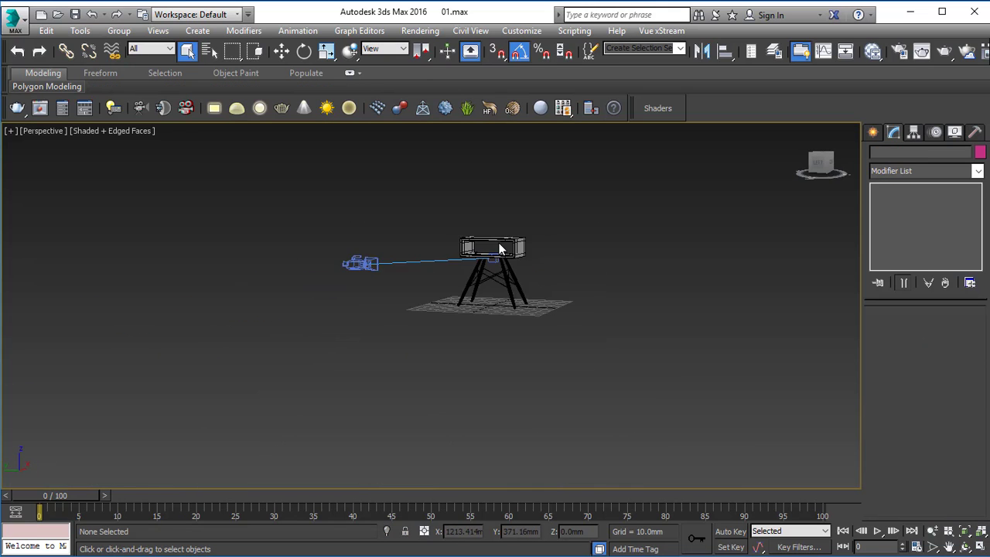
Duplicate the box-shaped tabletop straight upward as one independent copy, placed at about Z 110.9 mm above the table.
{"action": "key", "text": "alt+w"}
{"action": "key", "text": "alt+w"}
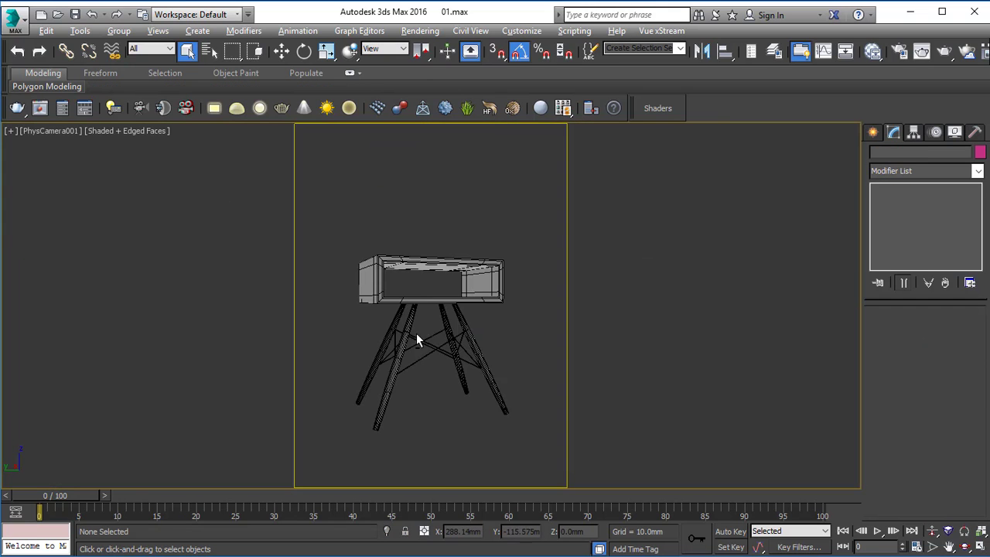
{"action": "key", "text": "alt+w"}
{"action": "key", "text": "alt+w"}
{"action": "scroll", "coordinate": [236, 373], "scroll_direction": "up", "scroll_amount": 3}
{"action": "scroll", "coordinate": [243, 362], "scroll_direction": "down", "scroll_amount": 5}
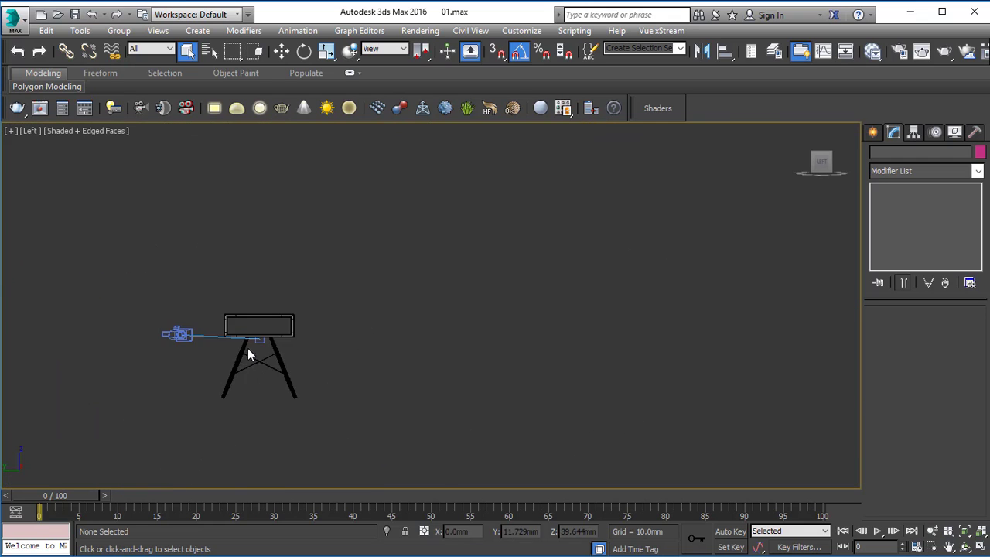
{"action": "scroll", "coordinate": [247, 349], "scroll_direction": "up", "scroll_amount": 3}
{"action": "scroll", "coordinate": [287, 342], "scroll_direction": "down", "scroll_amount": 1}
{"action": "left_click", "coordinate": [371, 345]}
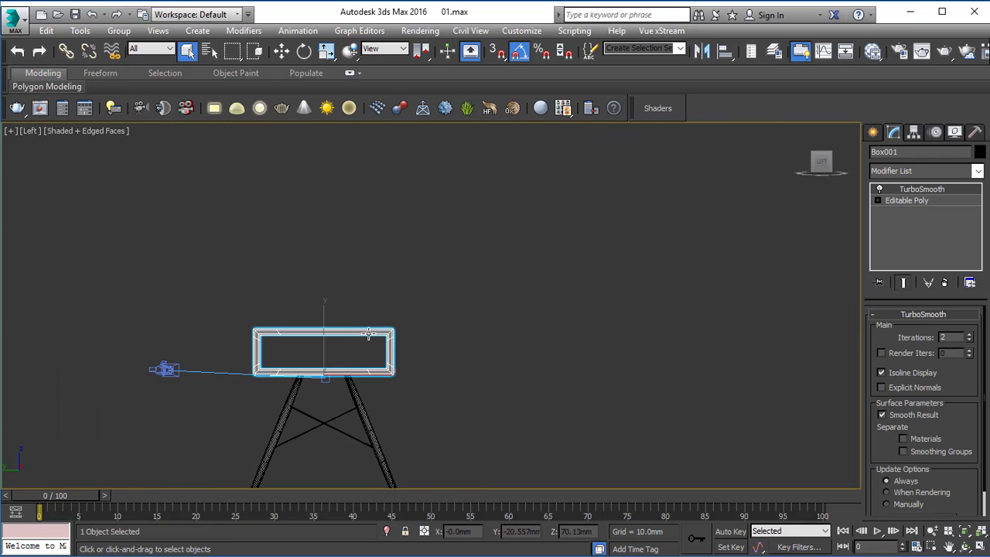
{"action": "key", "text": "w"}
{"action": "mouse_move", "coordinate": [322, 316]}
{"action": "left_mouse_down", "text": "shift"}
{"action": "mouse_move", "coordinate": [353, 160]}
{"action": "mouse_move", "coordinate": [374, 179]}
{"action": "left_mouse_up", "text": "shift"}
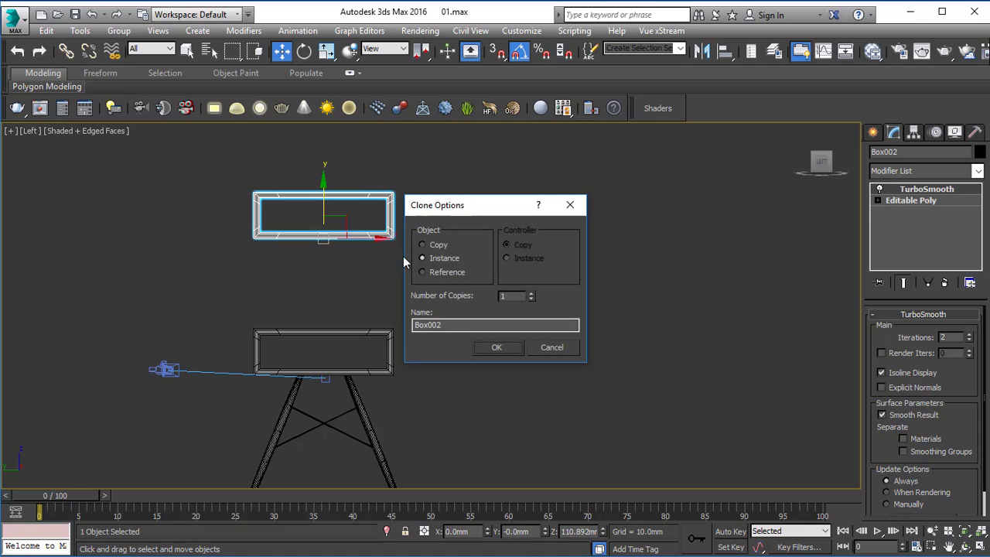
{"action": "left_click", "coordinate": [513, 348]}
Move the camera-side vertices of the upper box about 36 mm along X to thin it into a shallow frame.
{"action": "key", "text": "alt+w"}
{"action": "middle_click", "coordinate": [642, 389]}
{"action": "key", "text": "alt+w"}
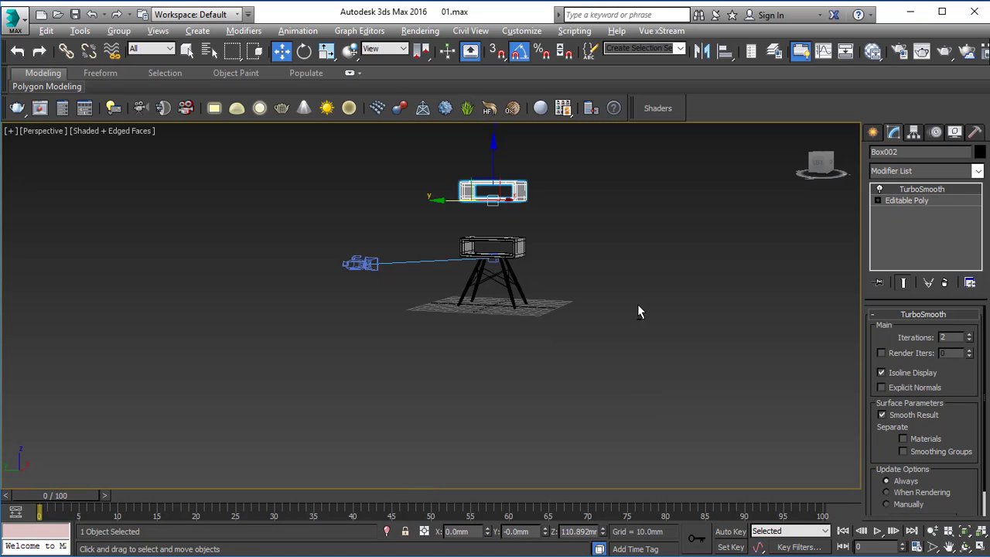
{"action": "mouse_move", "coordinate": [637, 303]}
{"action": "middle_mouse_down", "text": "alt"}
{"action": "mouse_move", "coordinate": [515, 255]}
{"action": "mouse_move", "coordinate": [520, 232]}
{"action": "middle_mouse_up", "text": "alt"}
{"action": "key", "text": "alt+w"}
{"action": "middle_click", "coordinate": [321, 228]}
{"action": "key", "text": "alt+w"}
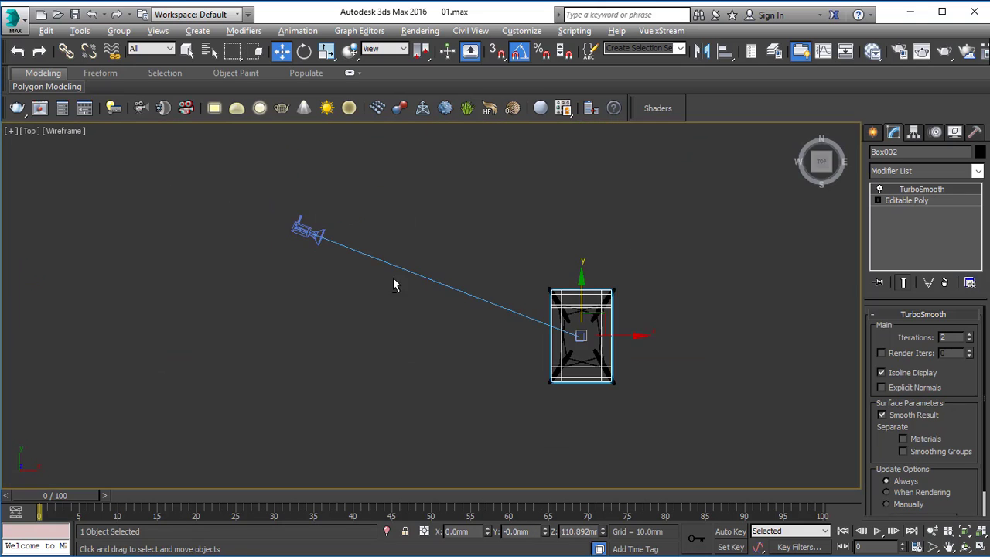
{"action": "key", "text": "z"}
{"action": "left_click", "coordinate": [907, 200]}
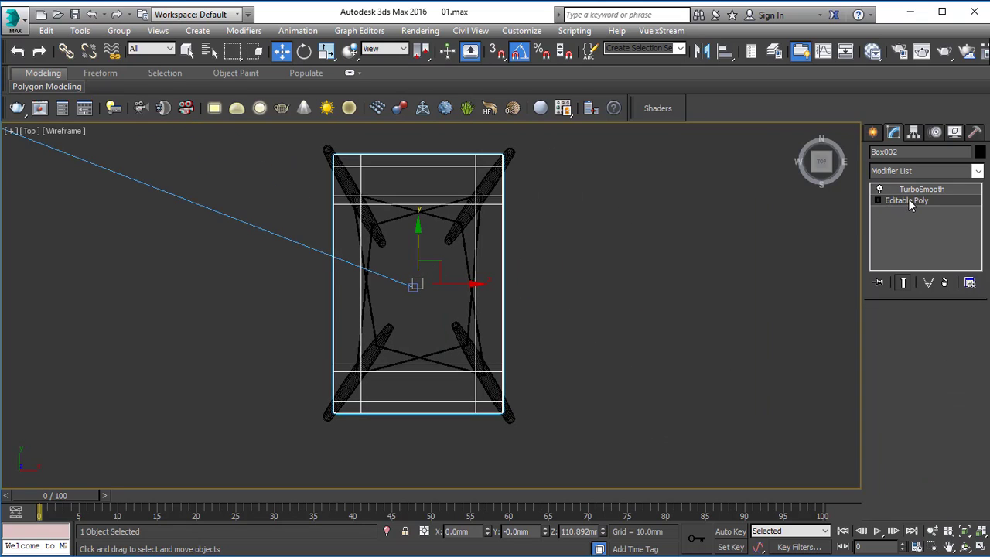
{"action": "key", "text": "1"}
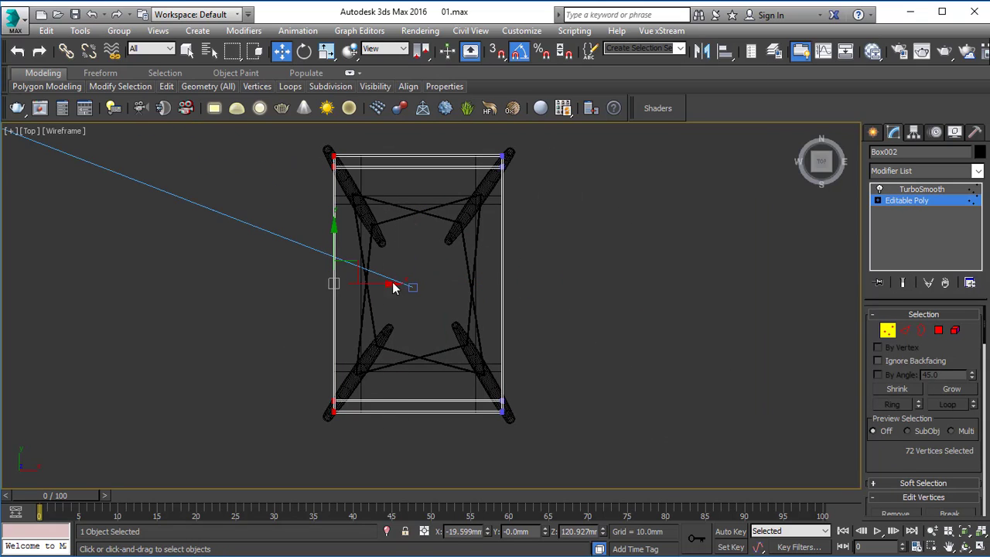
{"action": "left_click_drag", "start_coordinate": [394, 288], "coordinate": [542, 286]}
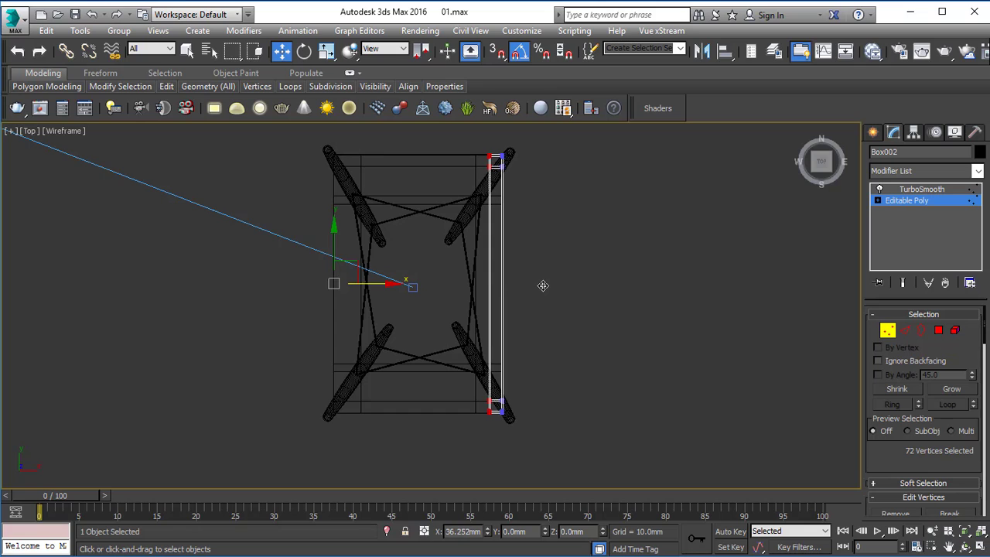
{"action": "left_click", "coordinate": [891, 204]}
Raise the upper vertices of the thin frame to about Z 176.7 mm to make it nearly square.
{"action": "key", "text": "alt+w"}
{"action": "middle_click", "coordinate": [177, 407]}
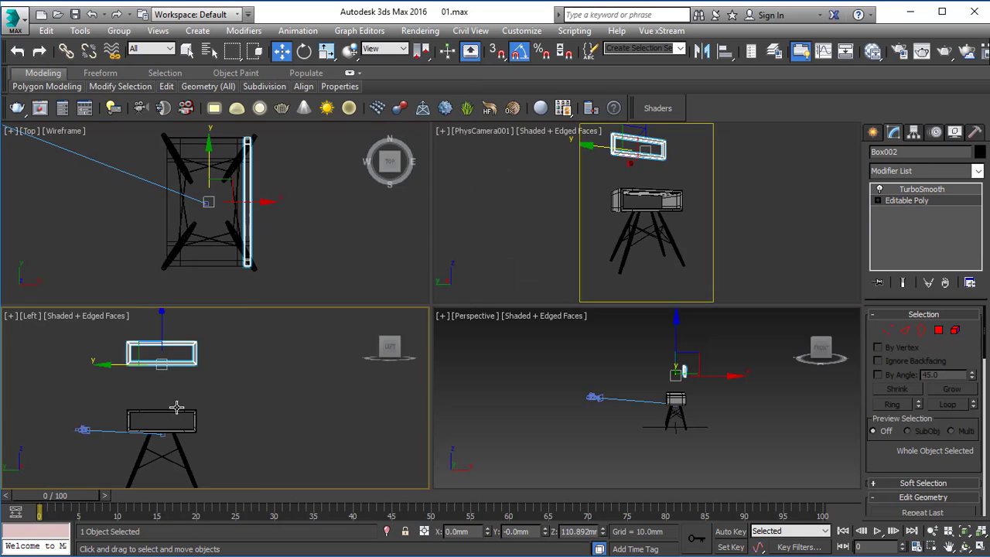
{"action": "key", "text": "alt+w"}
{"action": "middle_click_drag", "start_coordinate": [425, 191], "coordinate": [459, 275]}
{"action": "key", "text": "1"}
{"action": "left_click_drag", "start_coordinate": [198, 236], "coordinate": [534, 297]}
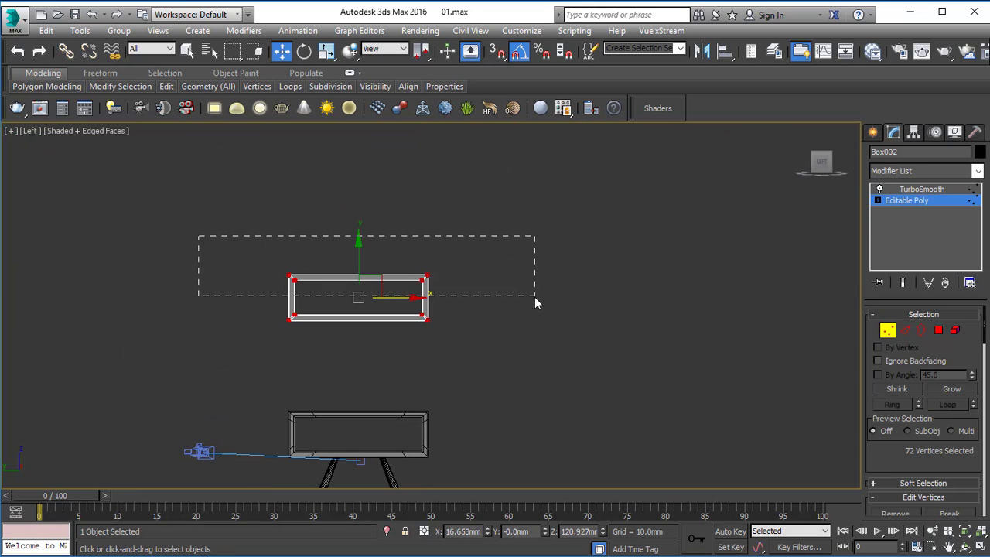
{"action": "left_click_drag", "start_coordinate": [357, 227], "coordinate": [363, 117]}
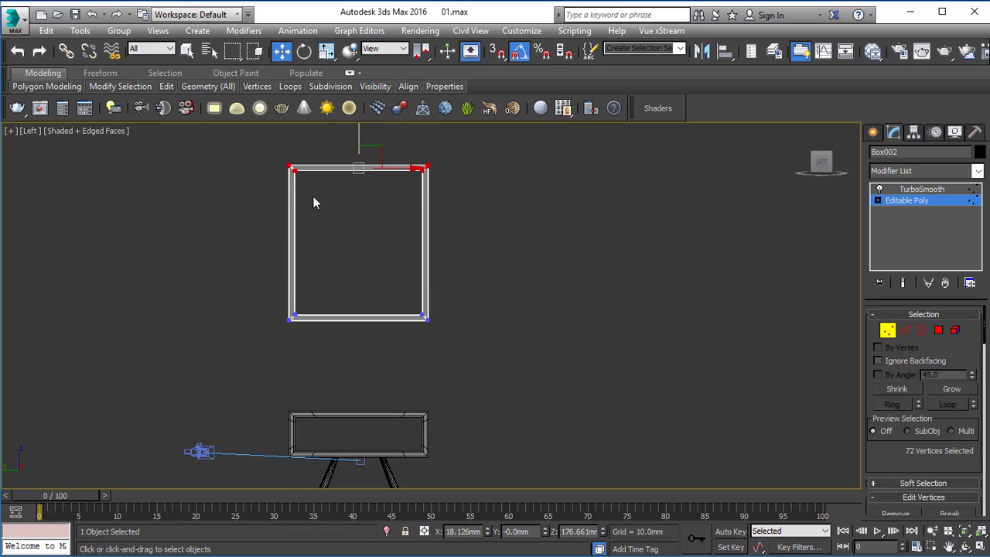
Scale the vertices around the frame's inner opening inward horizontally and vertically to widen its border, and save the scene.
{"action": "scroll", "coordinate": [312, 195], "scroll_direction": "up", "scroll_amount": 5}
{"action": "left_click", "coordinate": [239, 163]}
{"action": "scroll", "coordinate": [238, 163], "scroll_direction": "down", "scroll_amount": 4}
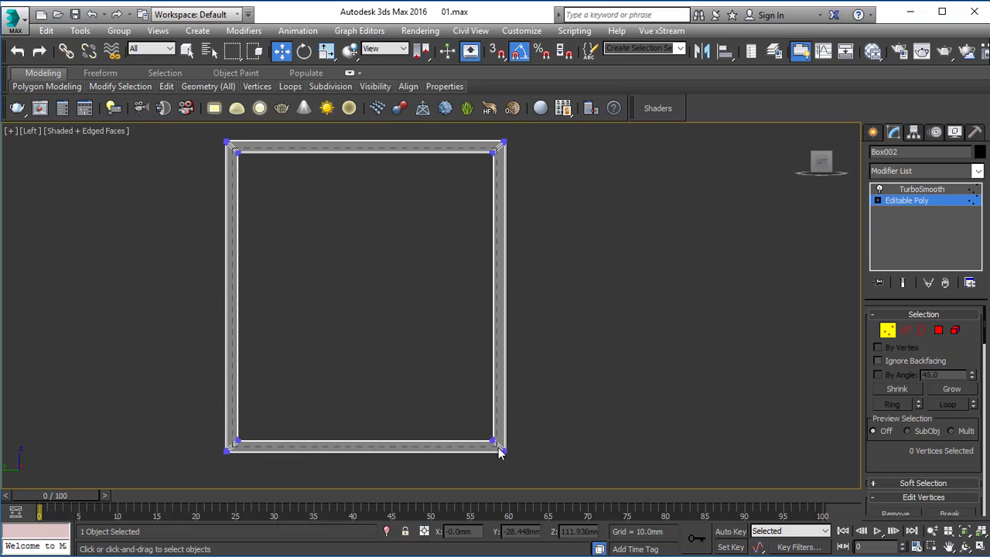
{"action": "left_click_drag", "start_coordinate": [499, 453], "coordinate": [499, 447]}
{"action": "key", "text": "r"}
{"action": "left_click_drag", "start_coordinate": [433, 294], "coordinate": [400, 285]}
{"action": "left_click_drag", "start_coordinate": [366, 232], "coordinate": [397, 239]}
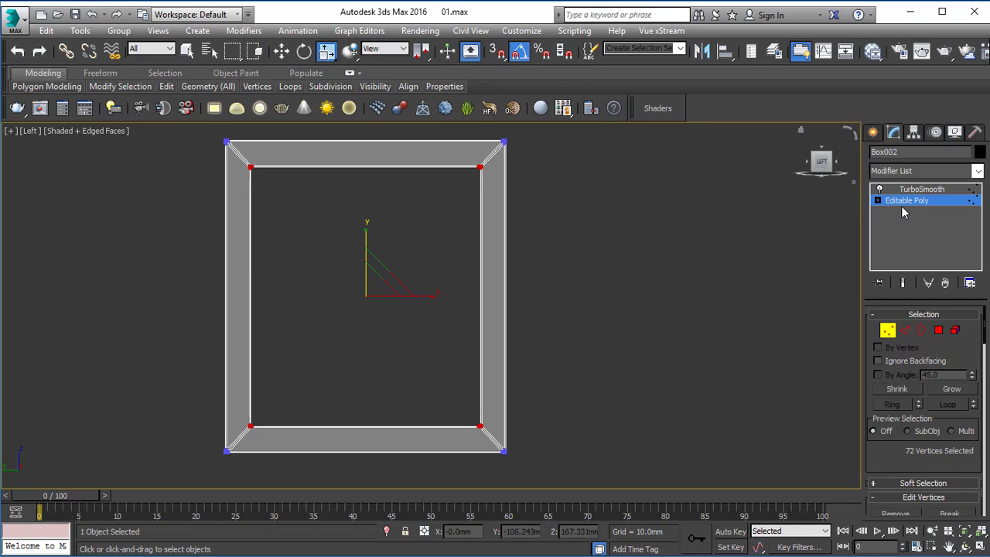
{"action": "left_click", "coordinate": [920, 188]}
{"action": "left_click", "coordinate": [557, 289]}
{"action": "scroll", "coordinate": [544, 259], "scroll_direction": "down", "scroll_amount": 6}
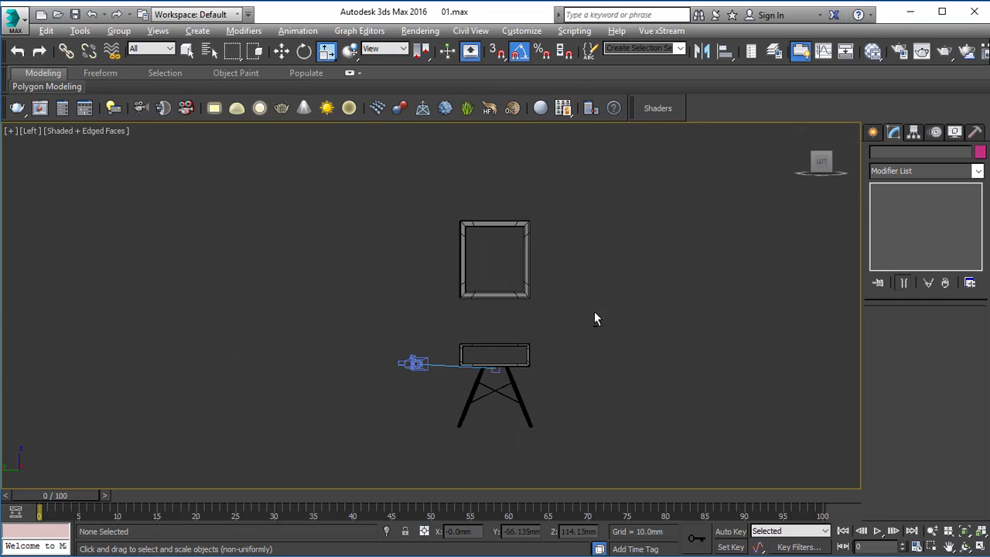
{"action": "key", "text": "p"}
{"action": "middle_click_drag", "start_coordinate": [545, 317], "coordinate": [659, 313], "text": "alt"}
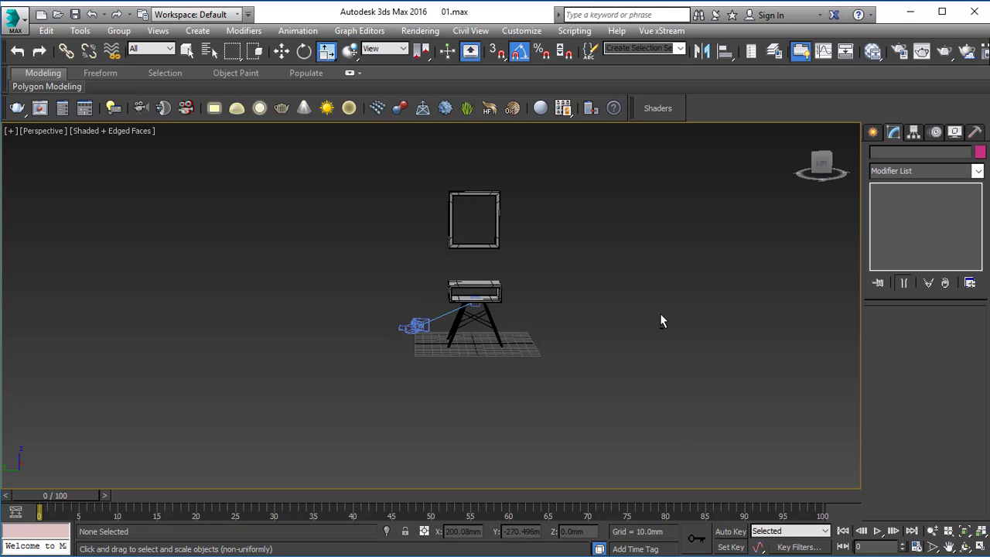
{"action": "key", "text": "ctrl+s"}
Lower the wall frame about 1.1 mm toward the table while viewing through the physical camera.
{"action": "middle_click_drag", "start_coordinate": [513, 255], "coordinate": [503, 311]}
{"action": "scroll", "coordinate": [503, 311], "scroll_direction": "up", "scroll_amount": 4}
{"action": "key", "text": "alt+w"}
{"action": "left_click", "coordinate": [677, 233]}
{"action": "key", "text": "alt+w"}
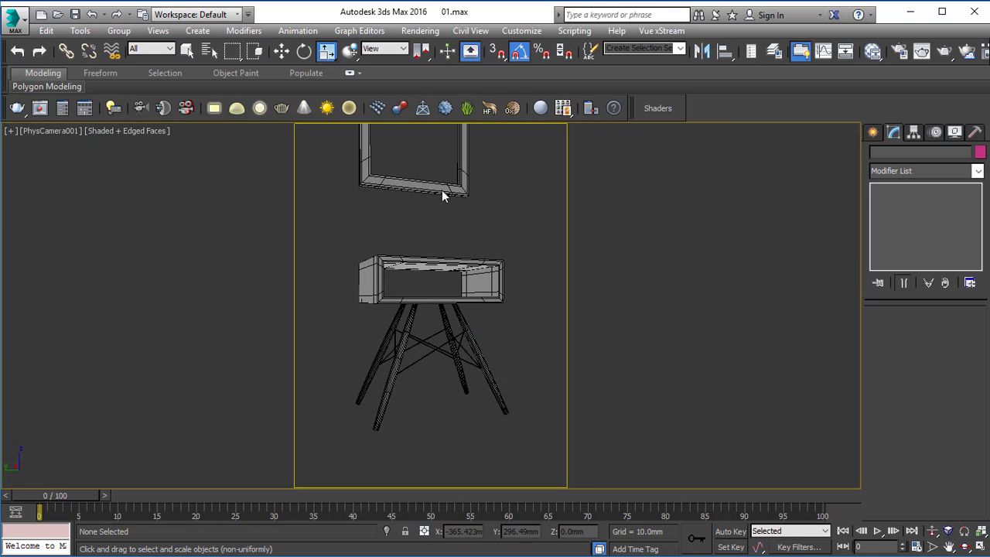
{"action": "left_click", "coordinate": [462, 184]}
{"action": "key", "text": "w"}
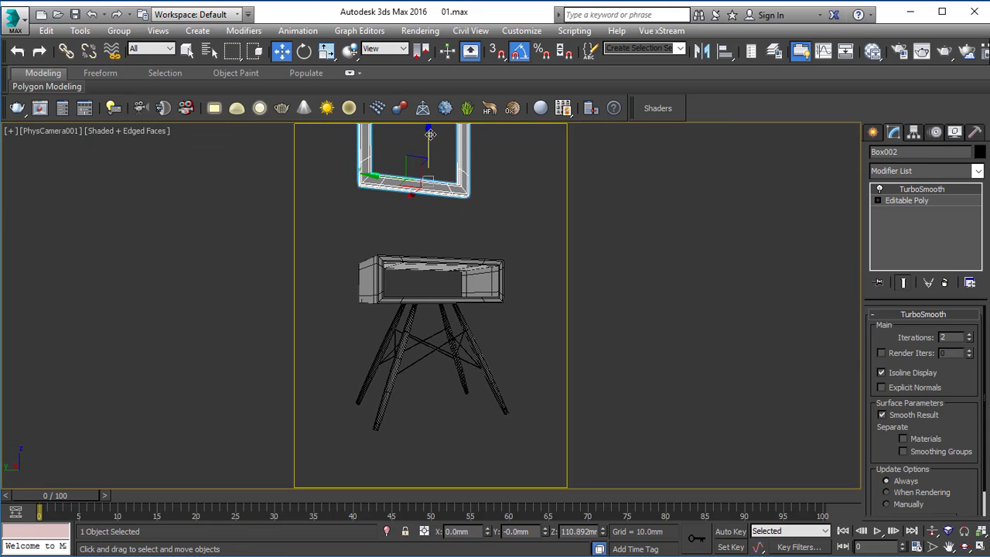
{"action": "mouse_move", "coordinate": [430, 134]}
{"action": "left_mouse_down"}
{"action": "mouse_move", "coordinate": [440, 163]}
{"action": "mouse_move", "coordinate": [443, 138]}
{"action": "left_mouse_up"}
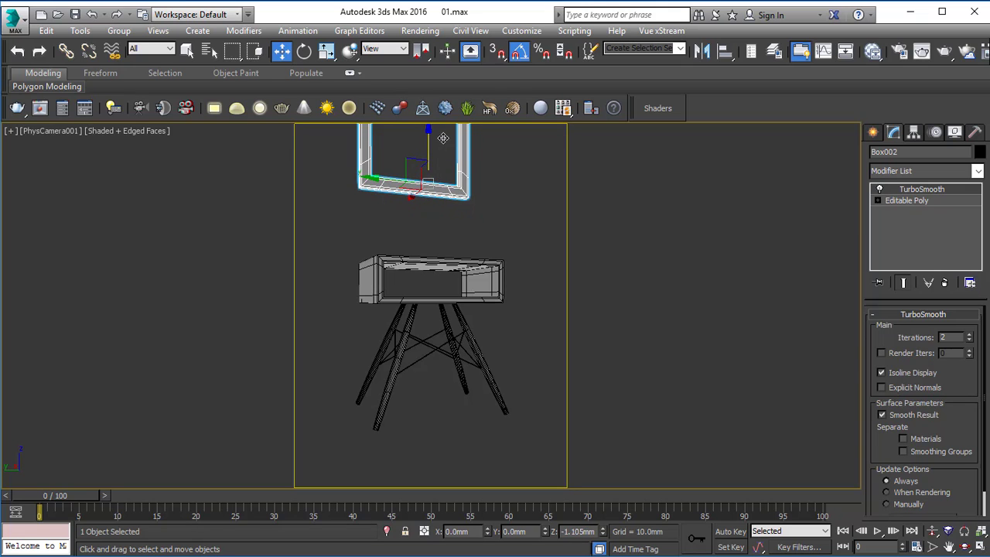
{"action": "left_click", "coordinate": [537, 236]}
Unhide all objects to bring the room back around the table and frame.
{"action": "key", "text": "p"}
{"action": "right_click", "coordinate": [689, 352]}
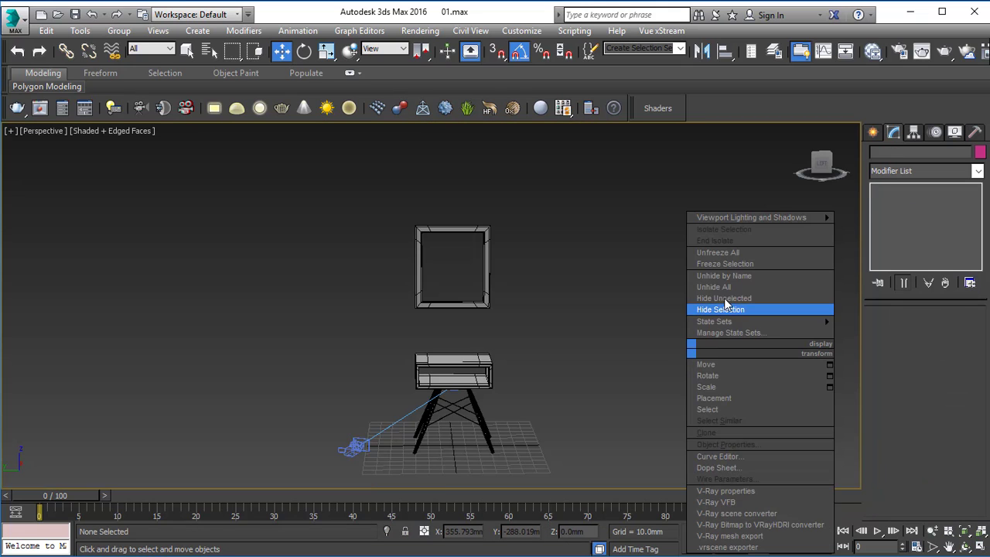
{"action": "left_click", "coordinate": [721, 287]}
{"action": "middle_click_drag", "start_coordinate": [616, 347], "coordinate": [516, 331], "text": "alt"}
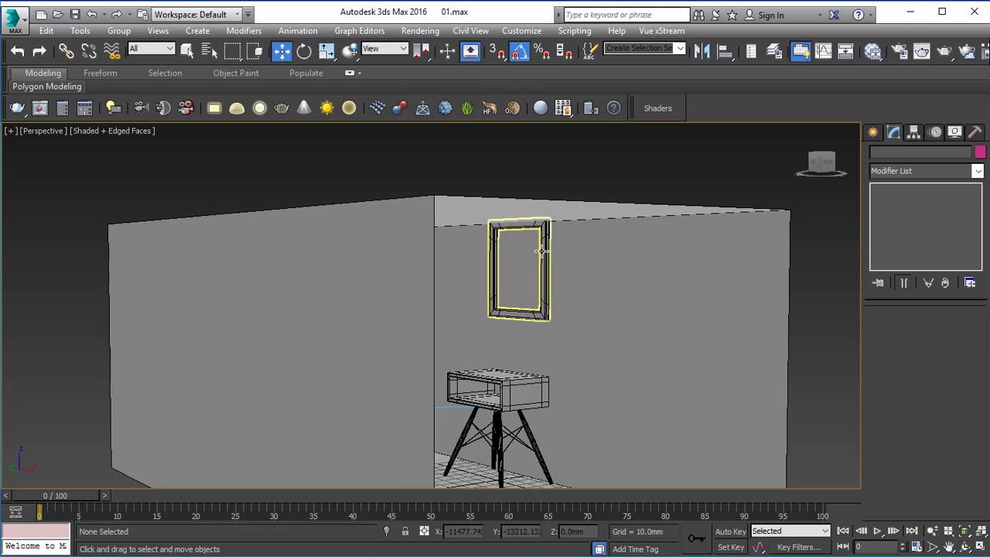
{"action": "left_click", "coordinate": [514, 267]}
Raise the four upper vertices of the room about 60.6 mm to lift the ceiling above the frame.
{"action": "middle_click_drag", "start_coordinate": [627, 254], "coordinate": [428, 289], "text": "alt"}
{"action": "scroll", "coordinate": [428, 290], "scroll_direction": "down", "scroll_amount": 5}
{"action": "left_click", "coordinate": [430, 287]}
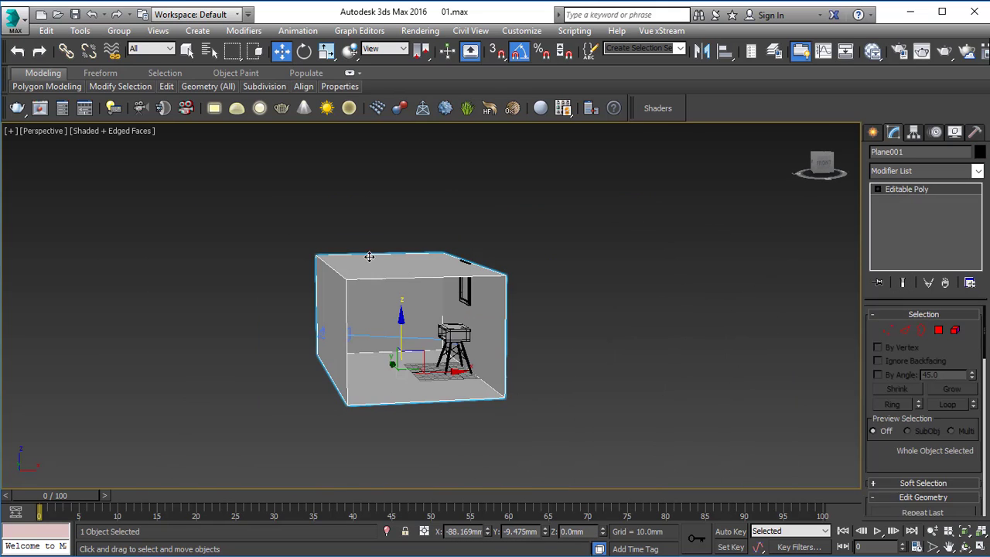
{"action": "key", "text": "1"}
{"action": "left_click_drag", "start_coordinate": [256, 203], "coordinate": [561, 279]}
{"action": "left_click_drag", "start_coordinate": [404, 214], "coordinate": [405, 179]}
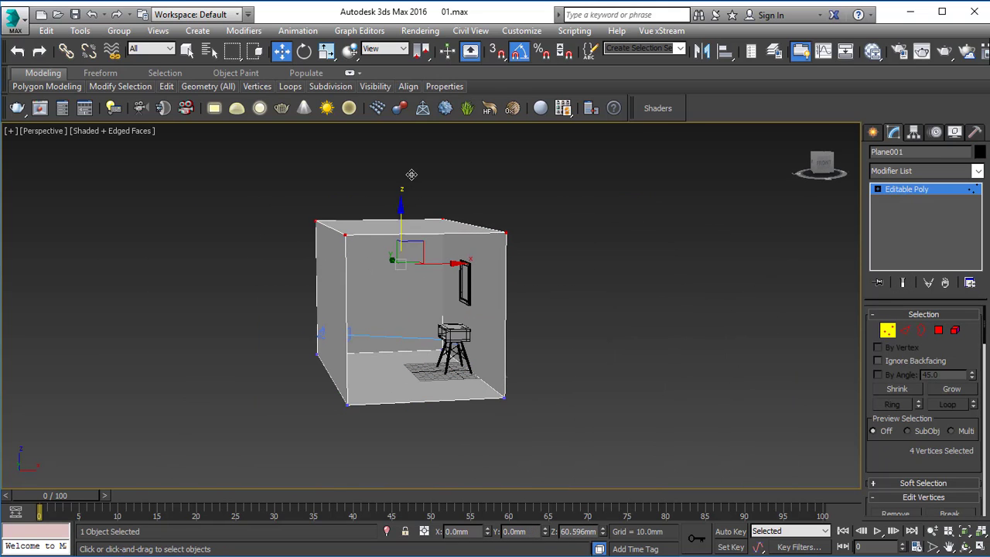
{"action": "left_click", "coordinate": [562, 342]}
Examine the table legs against the floor inside the heightened room.
{"action": "scroll", "coordinate": [397, 338], "scroll_direction": "up", "scroll_amount": 3}
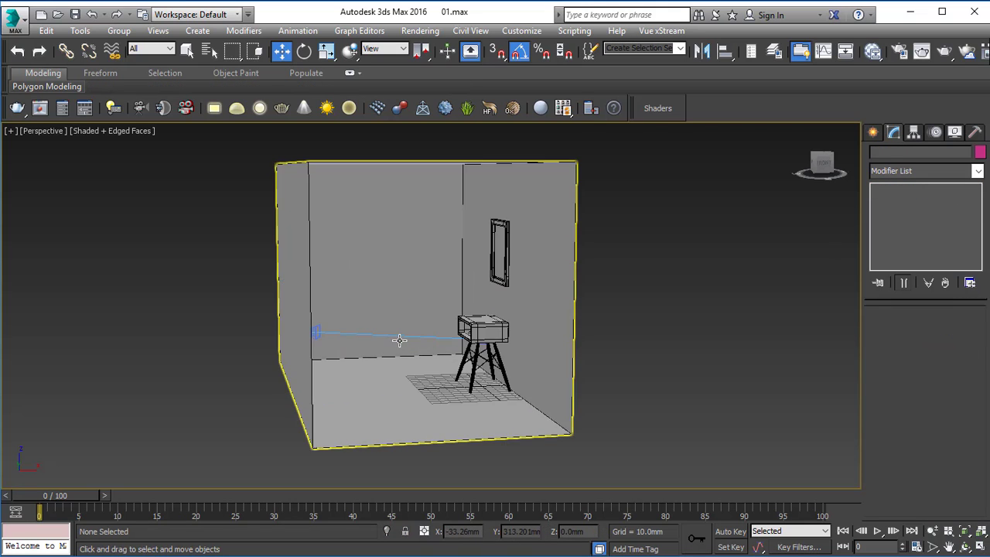
{"action": "scroll", "coordinate": [415, 374], "scroll_direction": "up", "scroll_amount": 5}
{"action": "middle_click_drag", "start_coordinate": [416, 374], "coordinate": [487, 385], "text": "alt"}
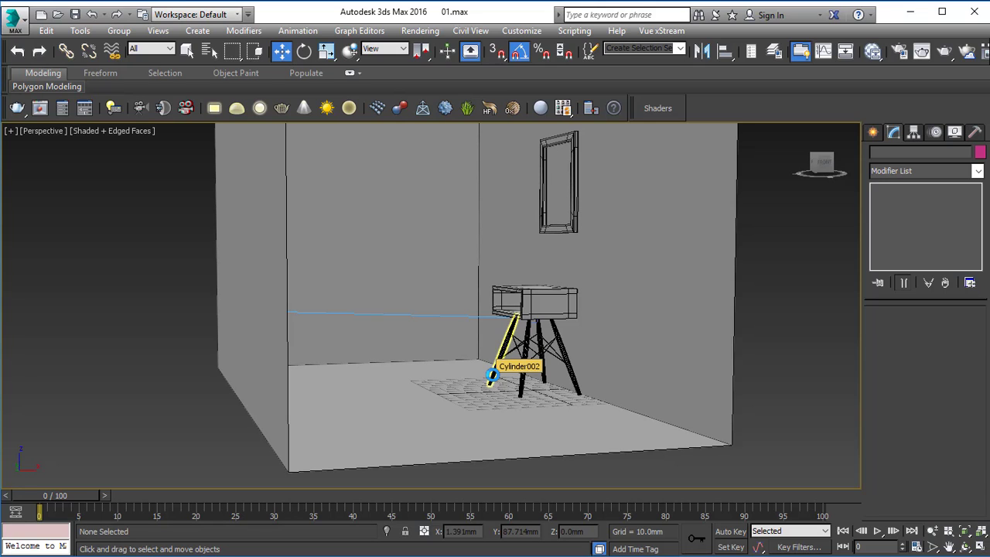
{"action": "scroll", "coordinate": [491, 375], "scroll_direction": "up", "scroll_amount": 2}
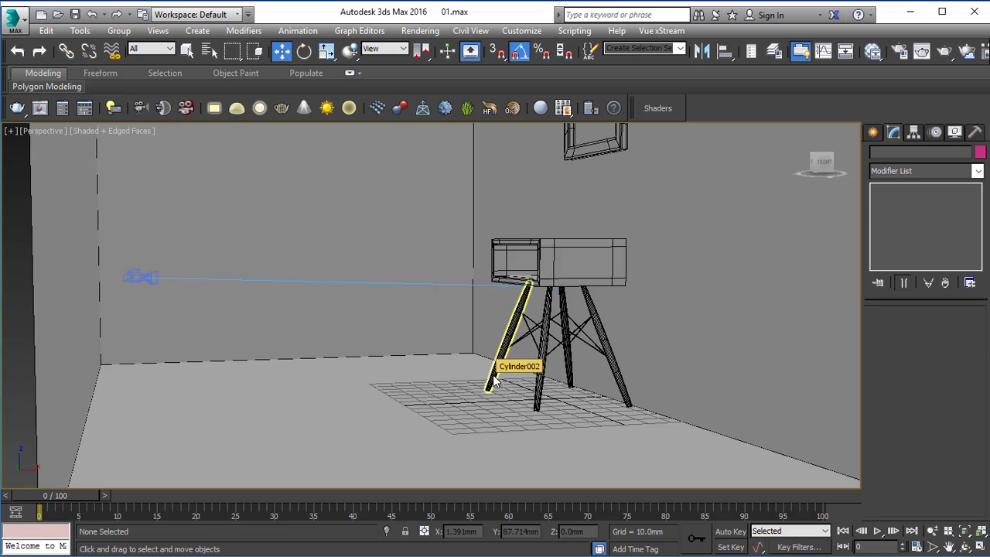